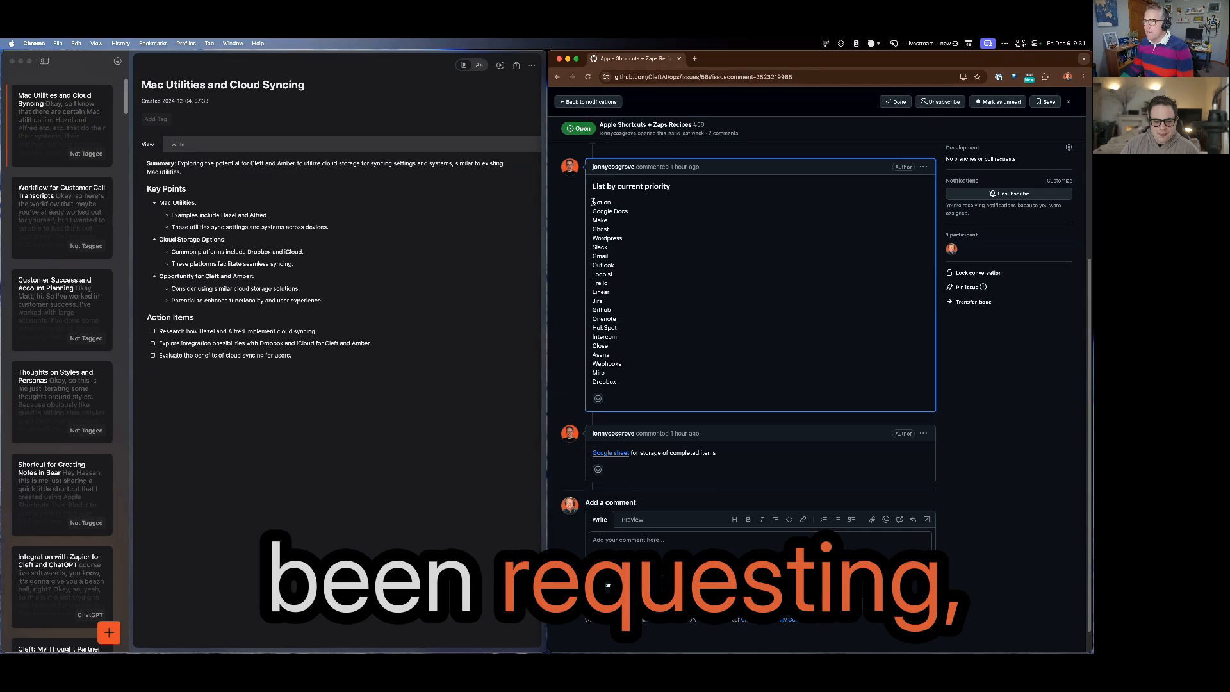
pyautogui.moveTo(593, 202); pyautogui.dragTo(667, 357)
pyautogui.click(639, 335)
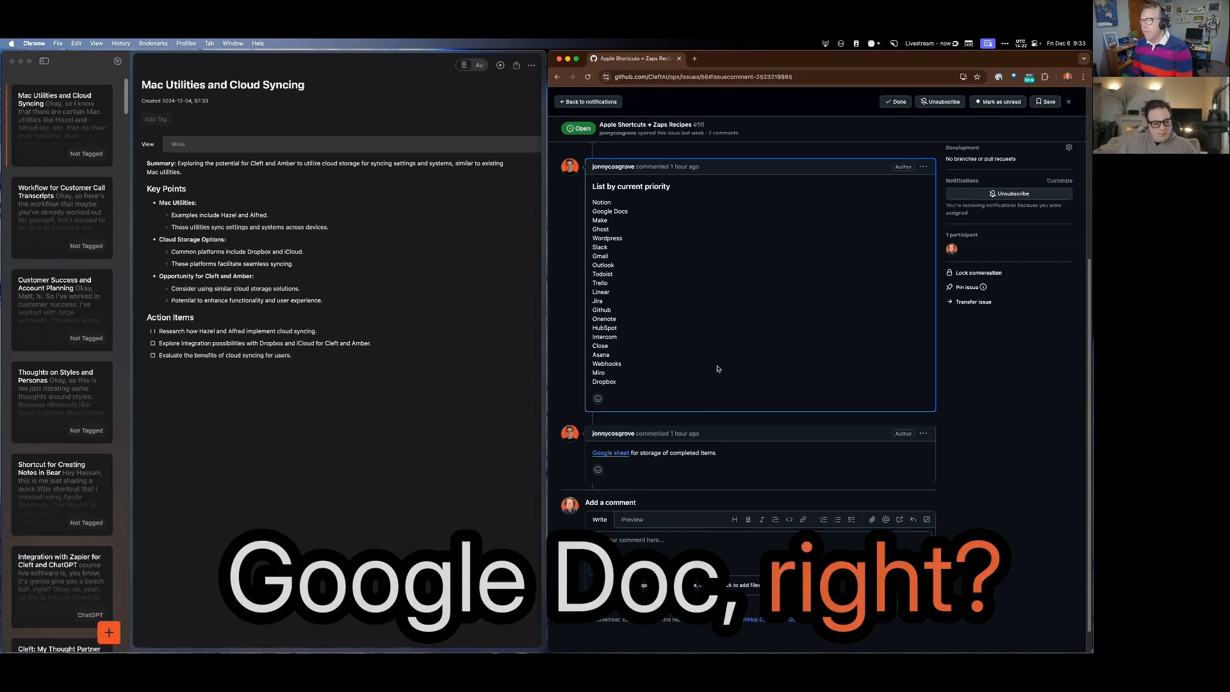
# Add the tag Gdocs to the Mac Utilities and Cloud Syncing note in Cleft
pyautogui.click(160, 120)
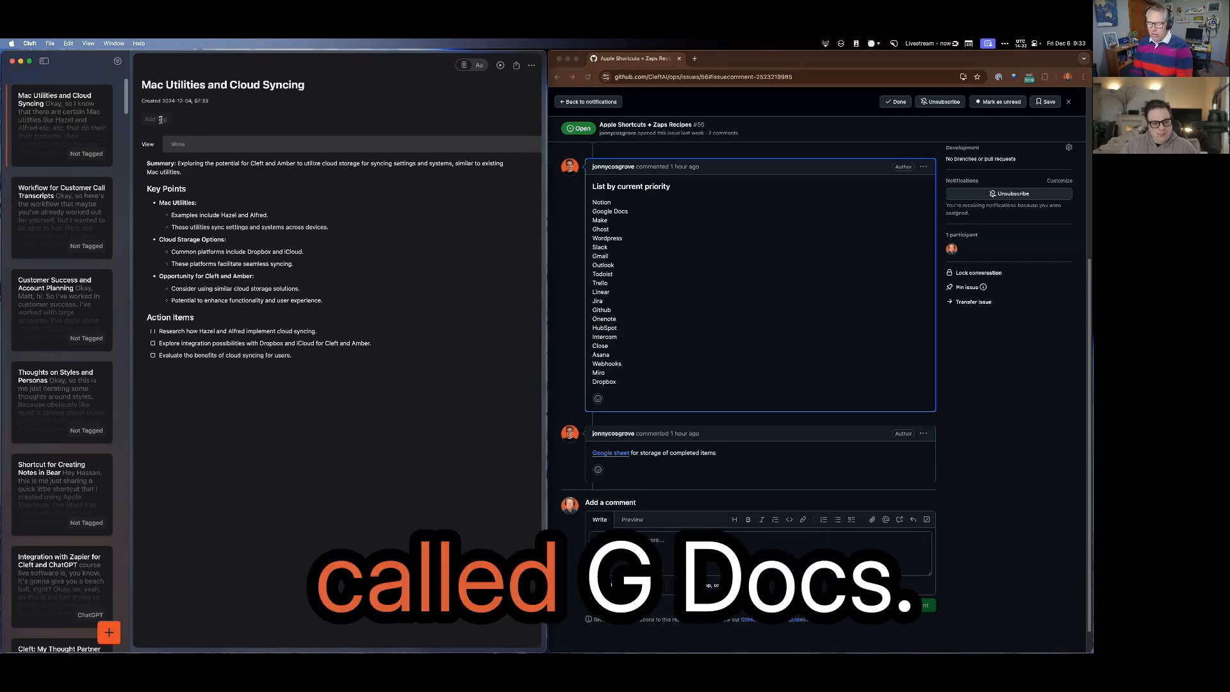
pyautogui.write('Gdocs')
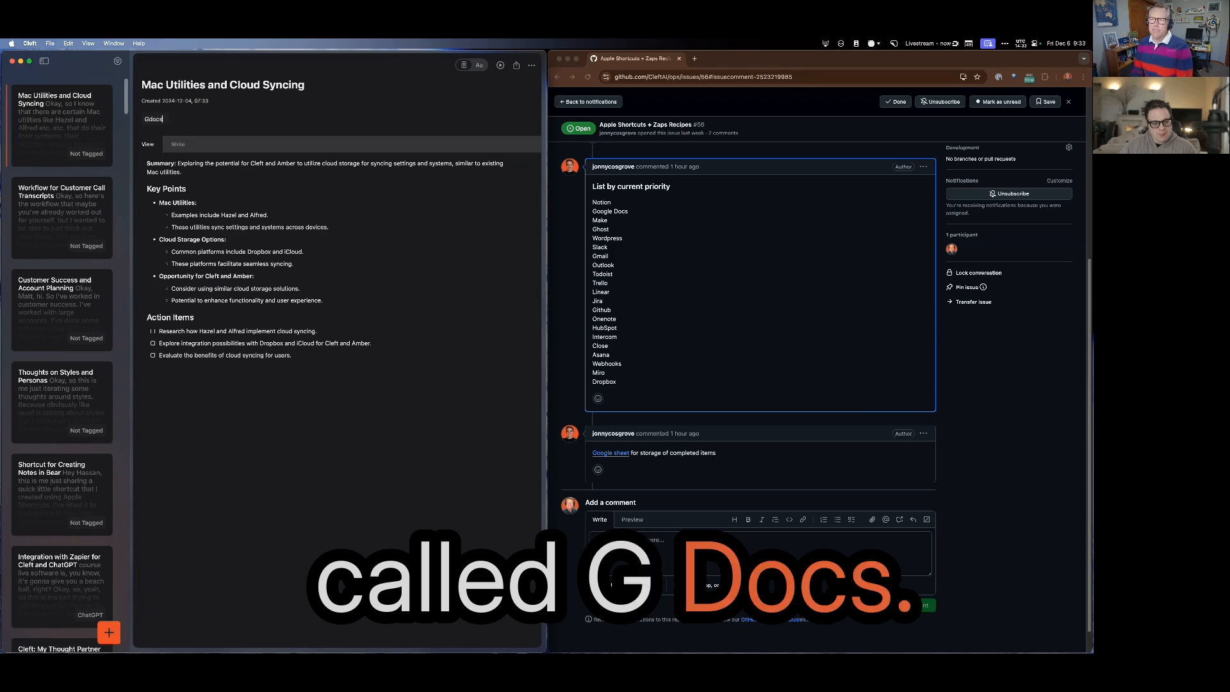
pyautogui.press('Return')
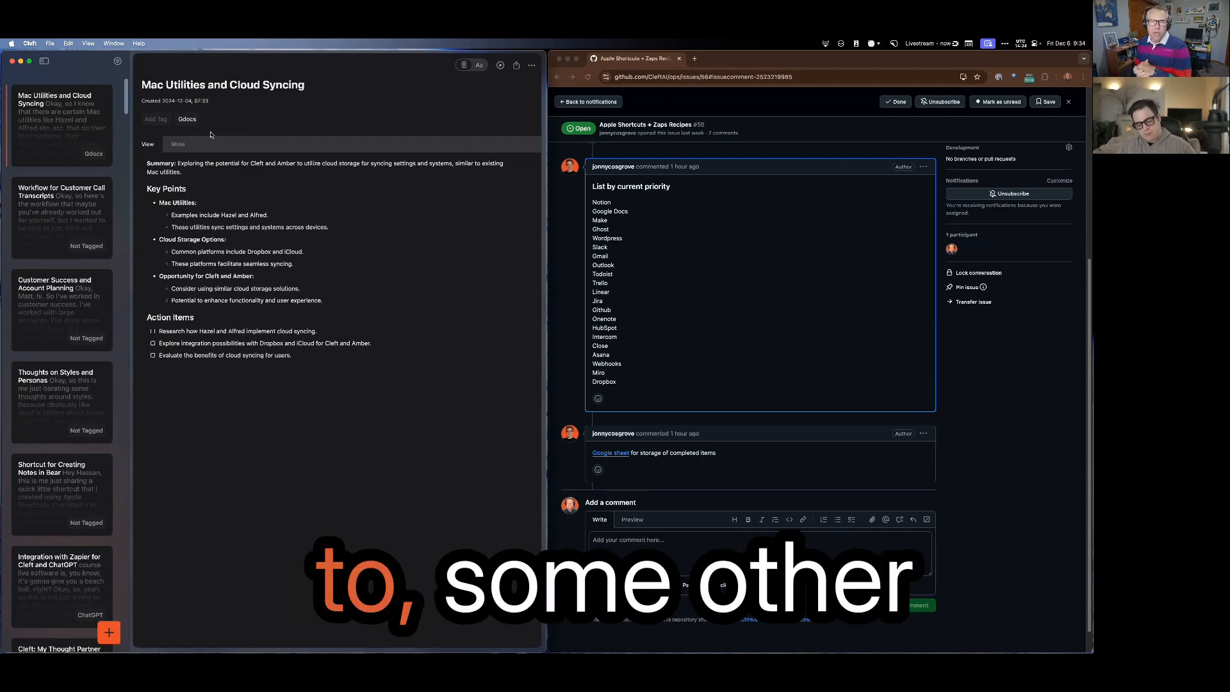
# Switch to Zapier in a new browser tab and create a new Zap in the GTM Zaps folder
pyautogui.click(694, 59)
pyautogui.write('zap')
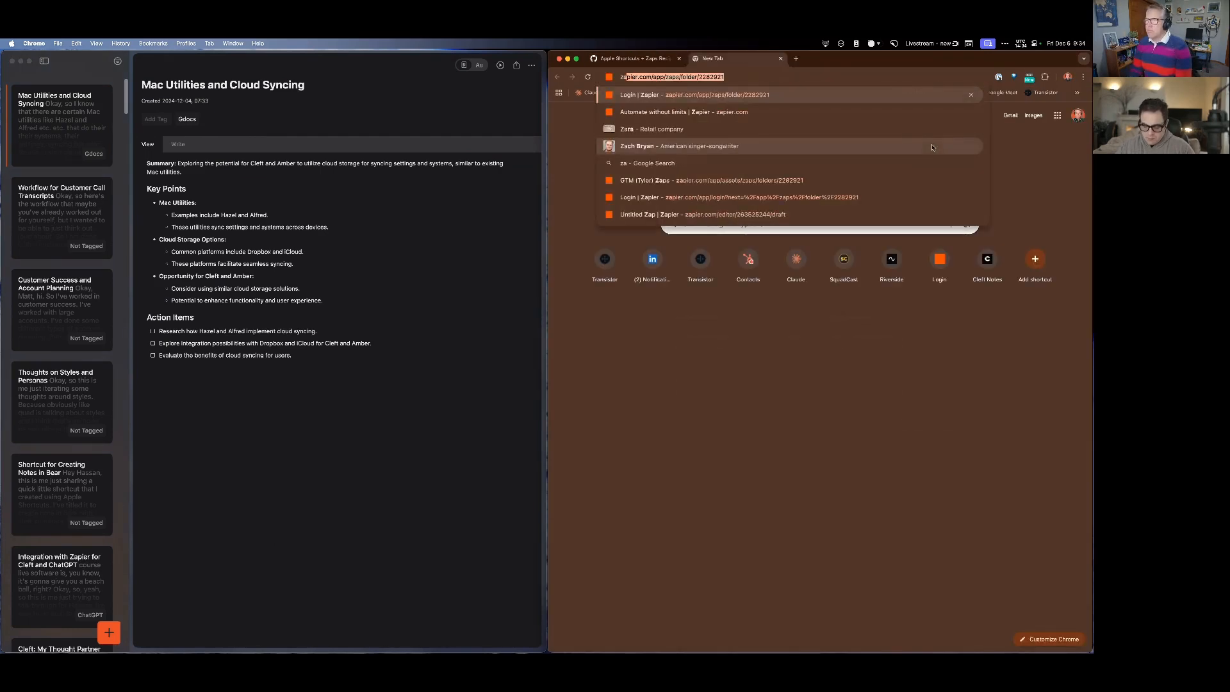
pyautogui.press('Return')
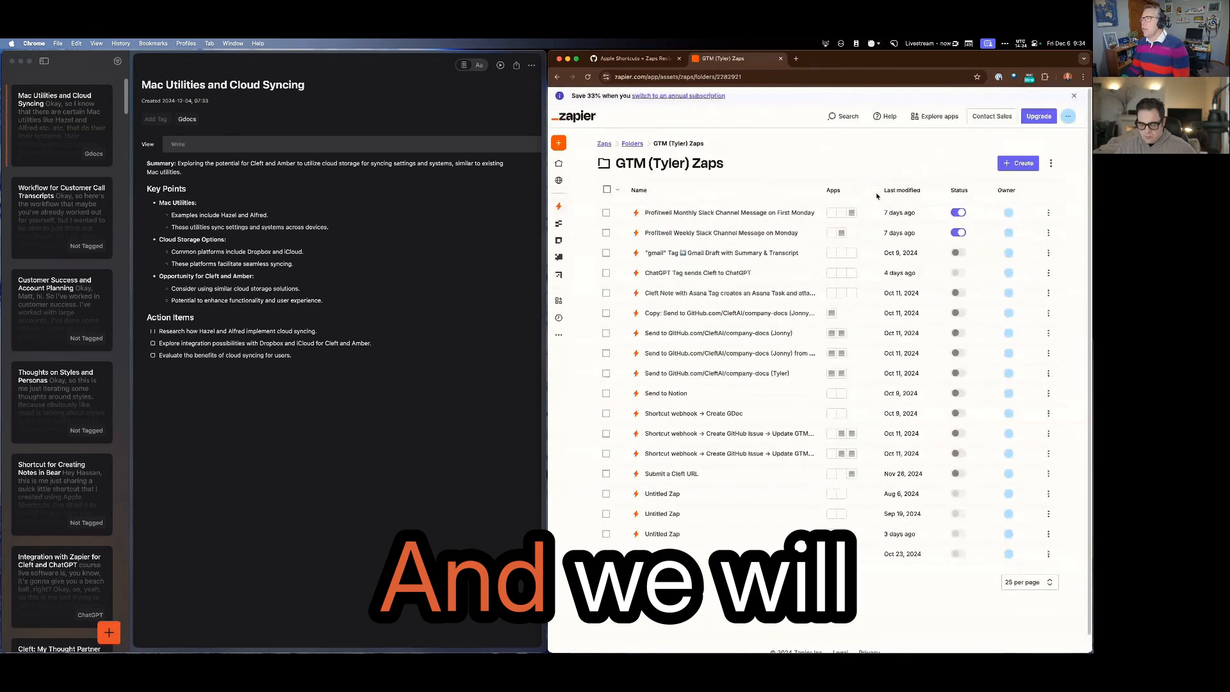
pyautogui.click(1025, 164)
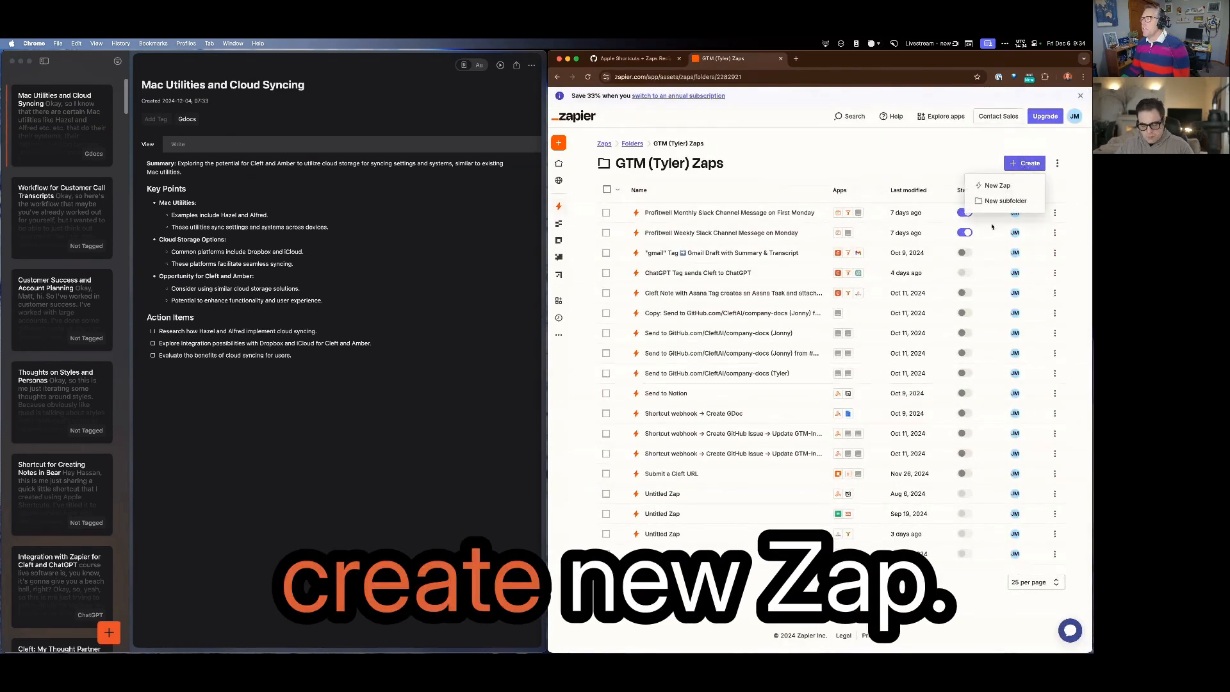
pyautogui.click(1011, 186)
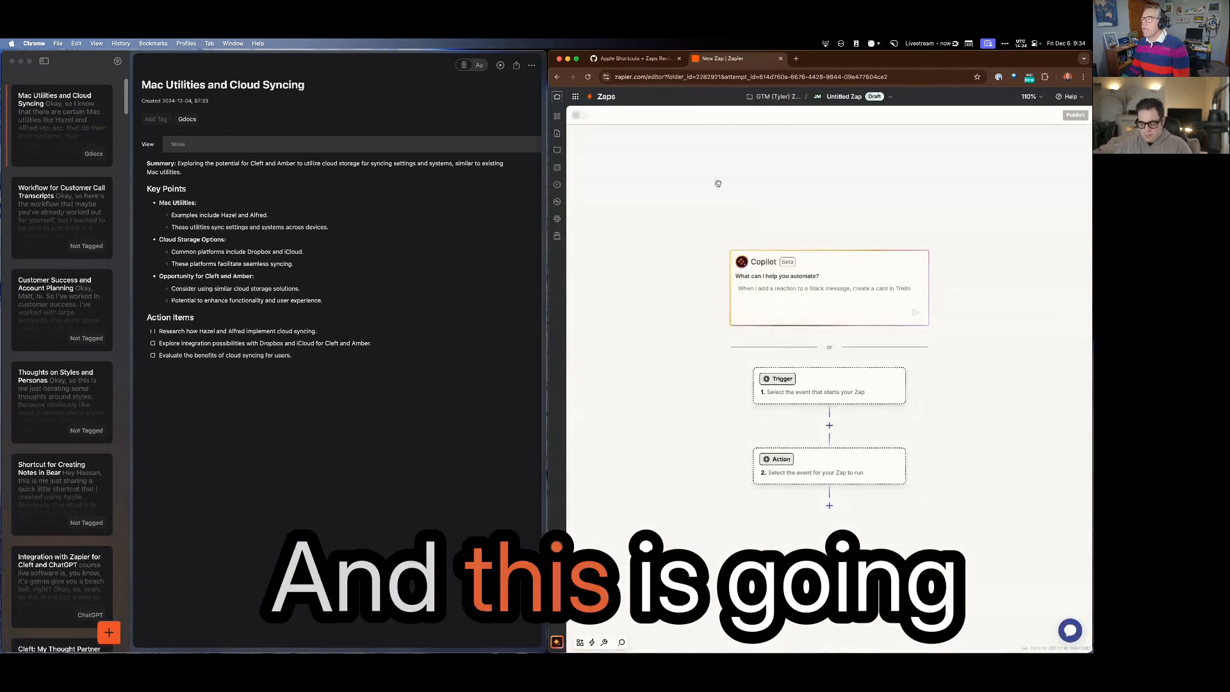
# Rename the Zap as "Gdocs Tag in Cleft creates new doc in Cleft Inbox folder in Gdocs"
pyautogui.click(846, 96)
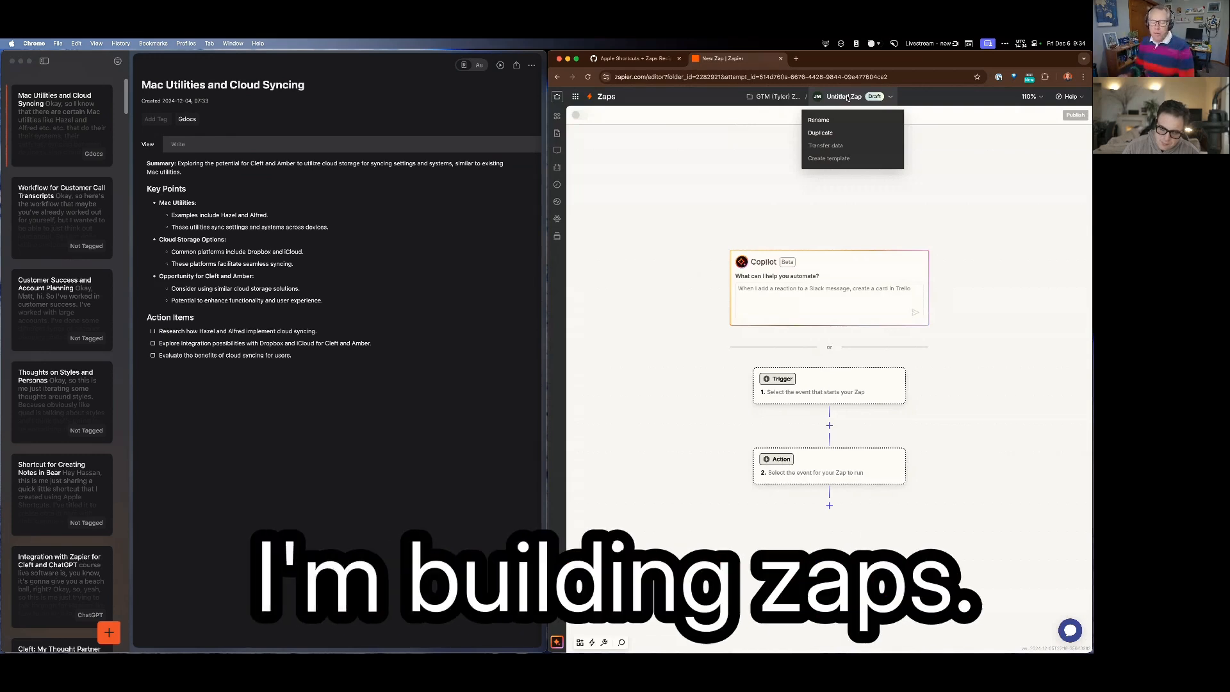
pyautogui.click(858, 120)
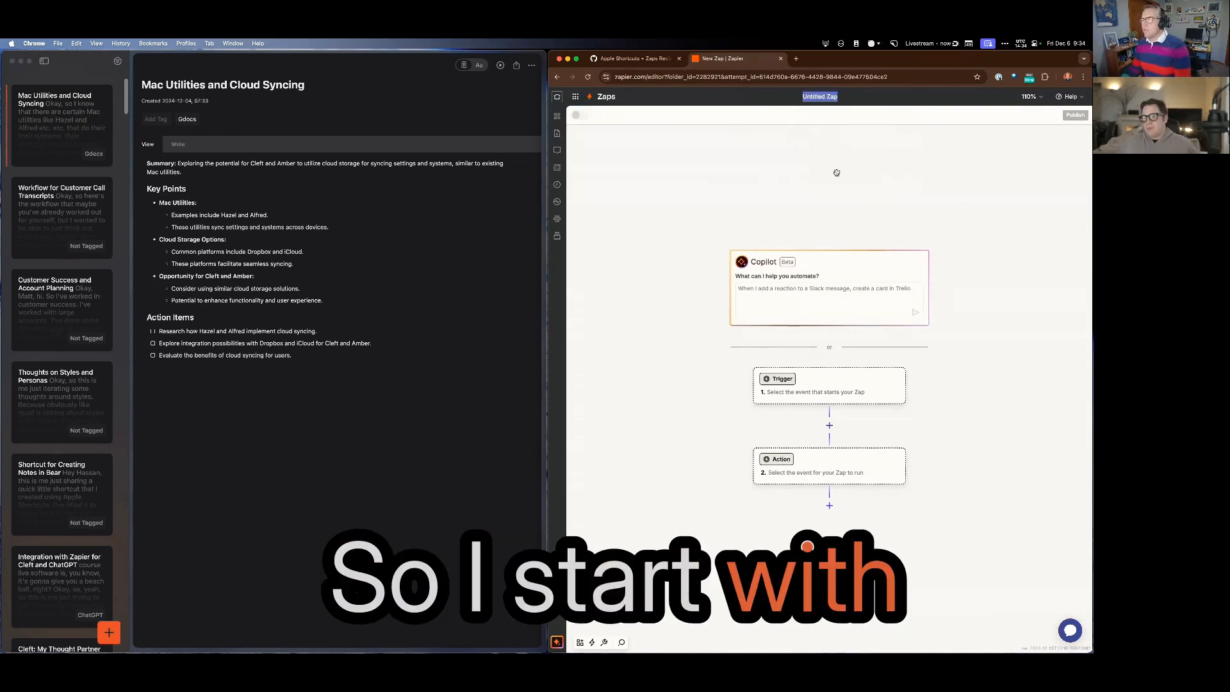
pyautogui.write('G')
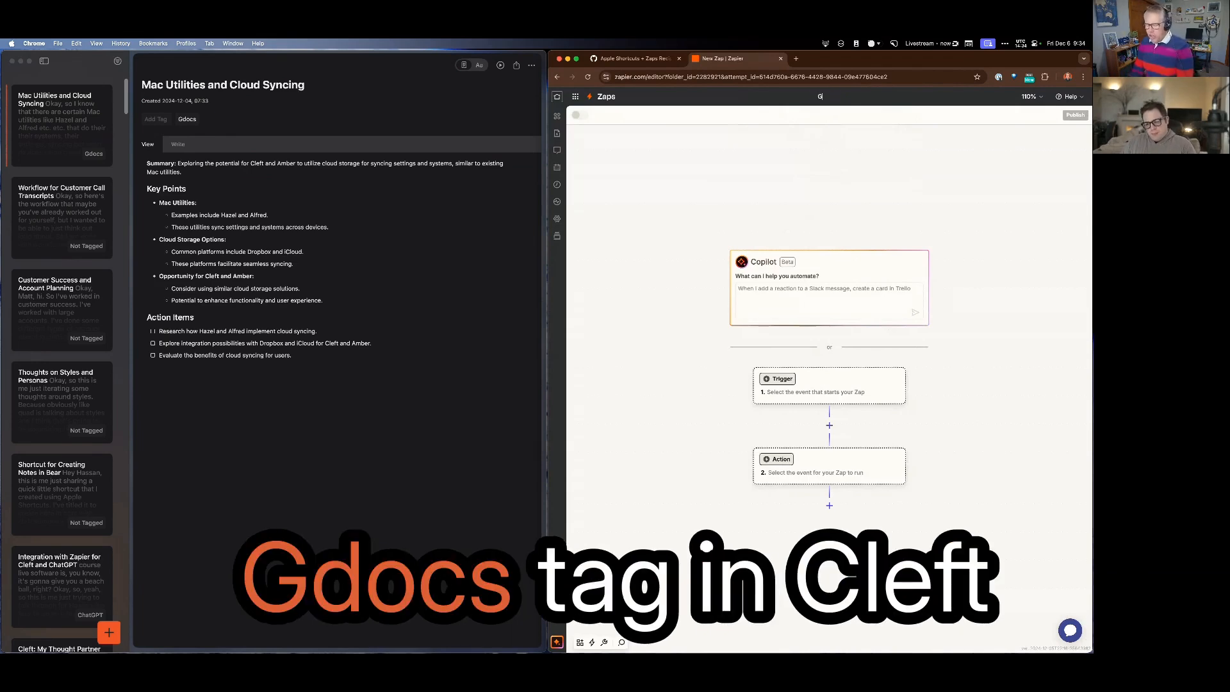
pyautogui.write('docs Ta')
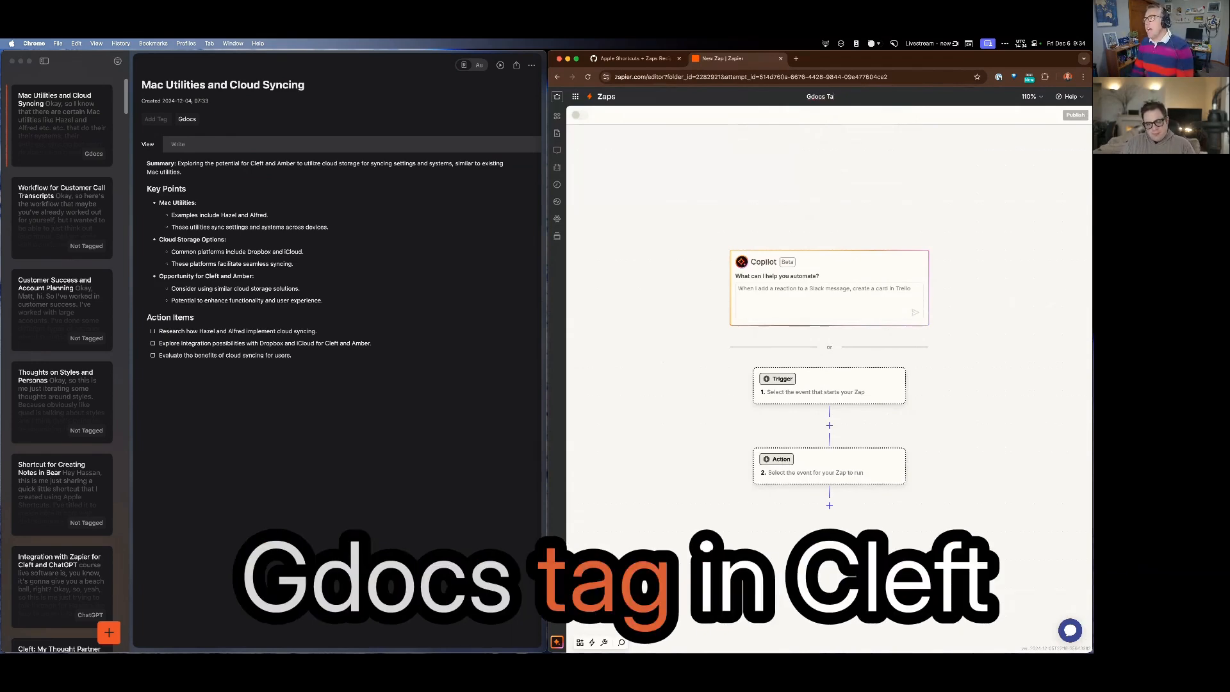
pyautogui.write('g inCle')
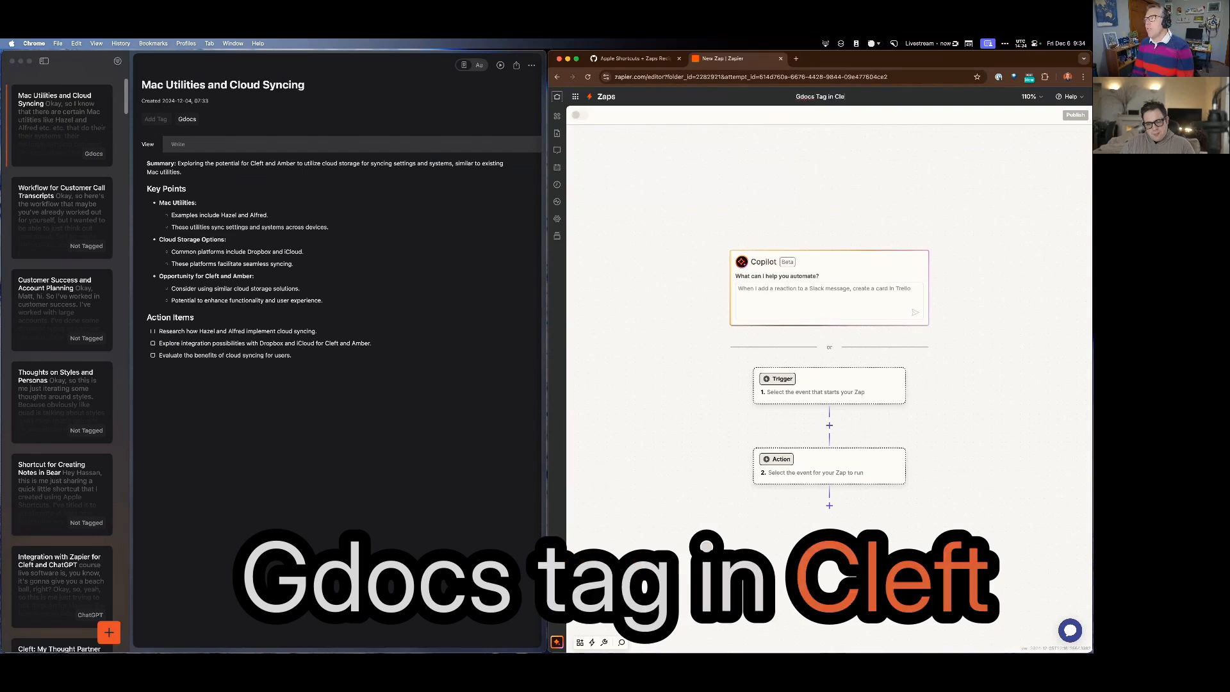
pyautogui.write('ft creates')
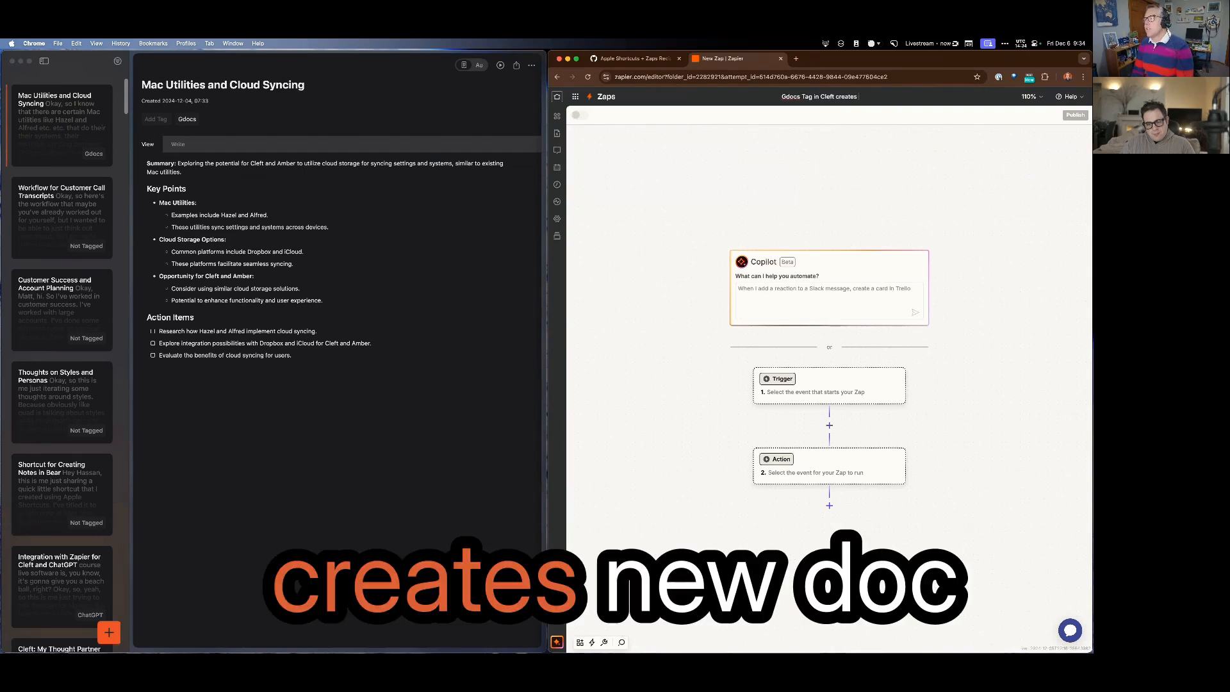
pyautogui.write(' new doc ')
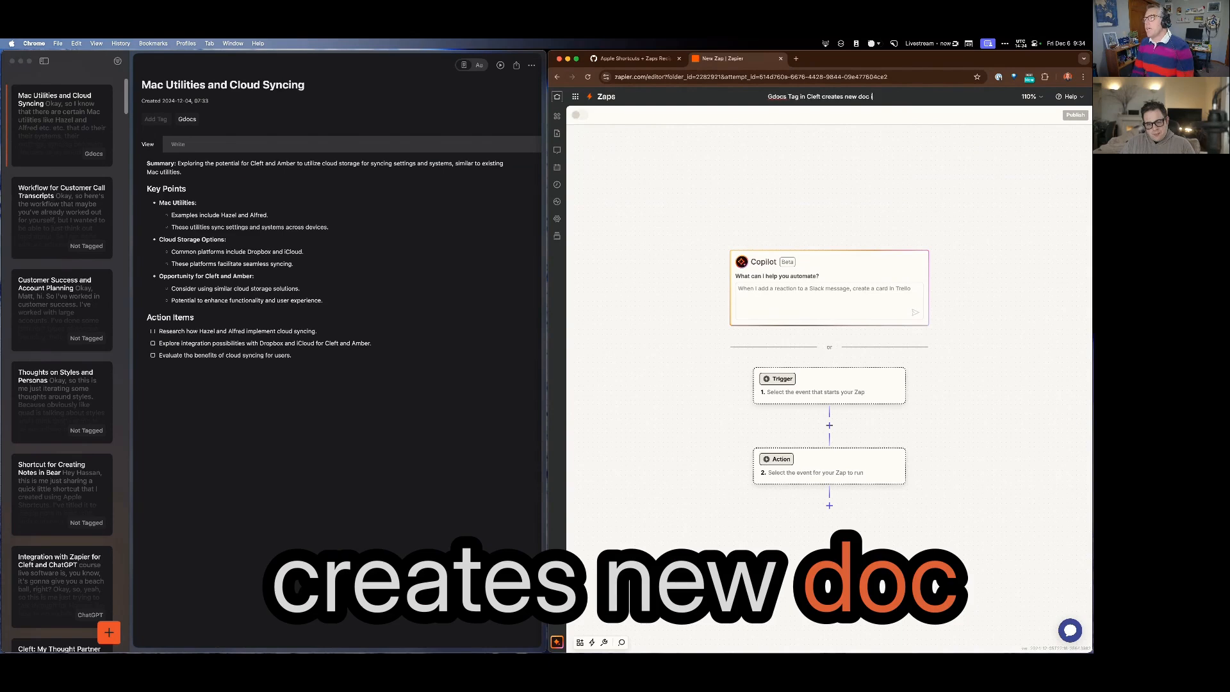
pyautogui.write('in Cleft')
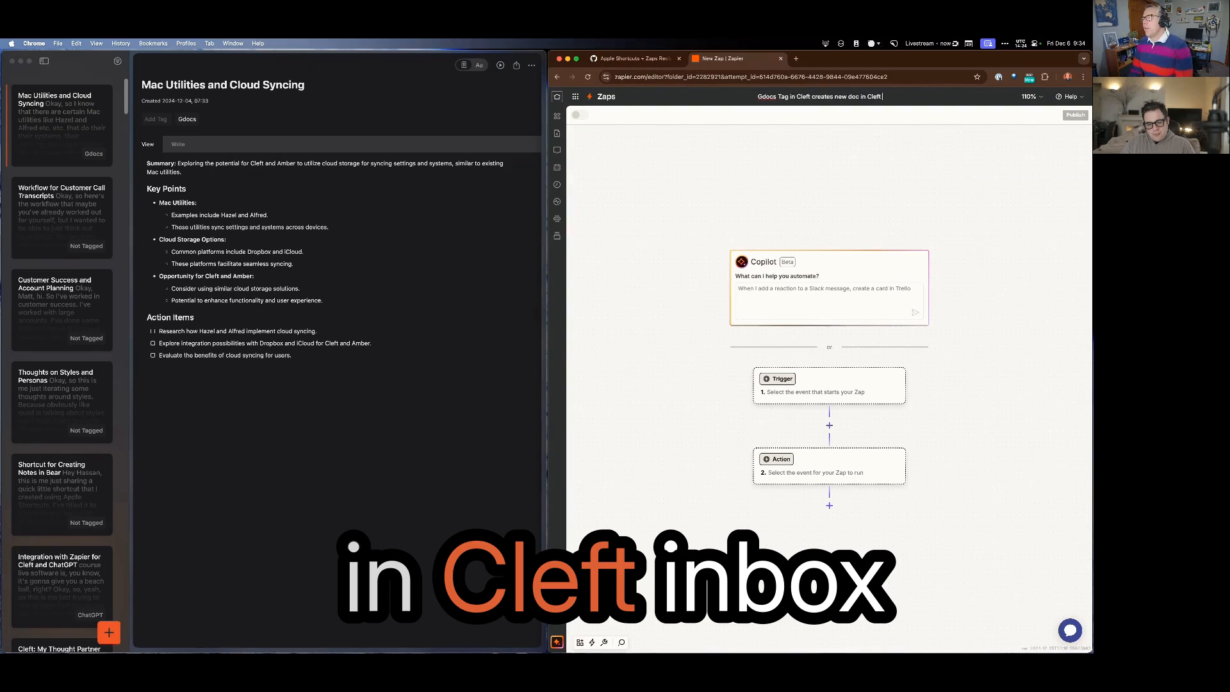
pyautogui.write(' Inbox')
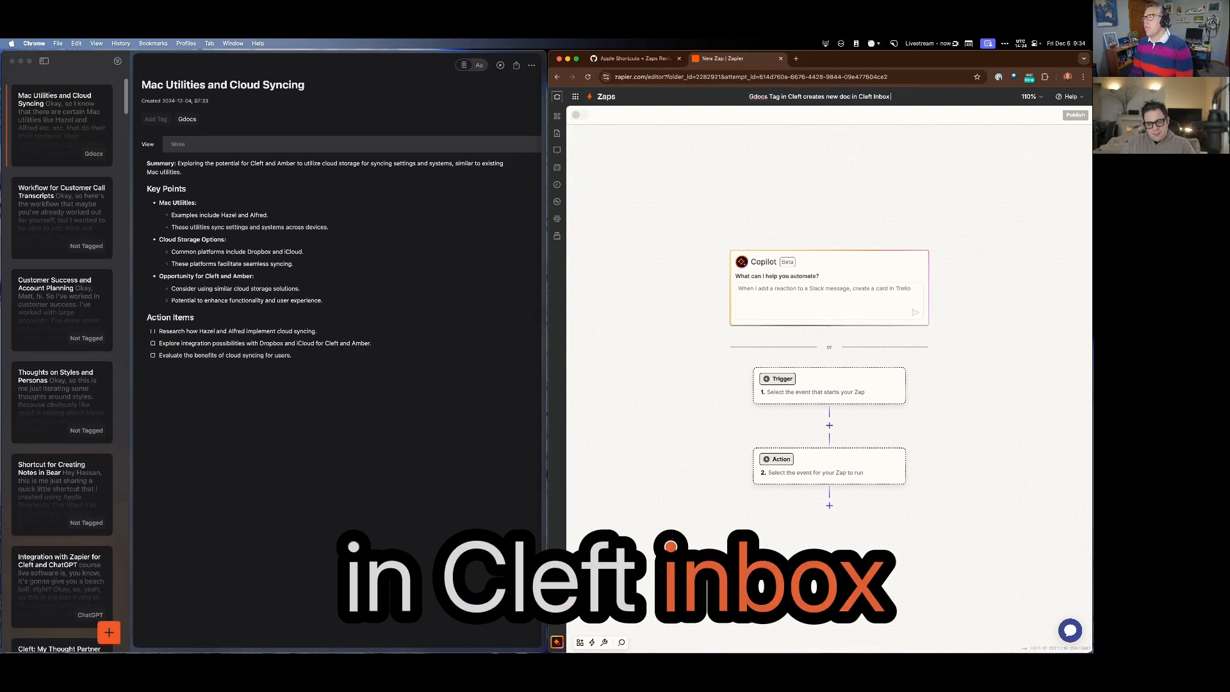
pyautogui.write(' for')
pyautogui.write('lder in ')
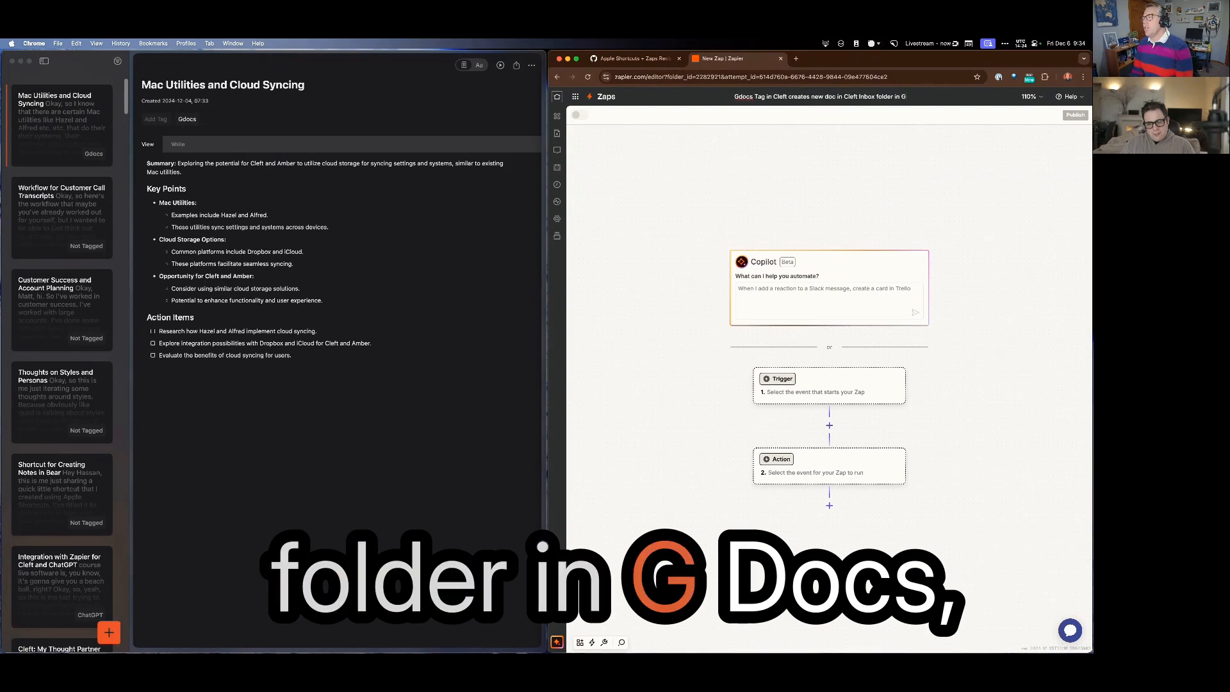
pyautogui.write('Gdocs')
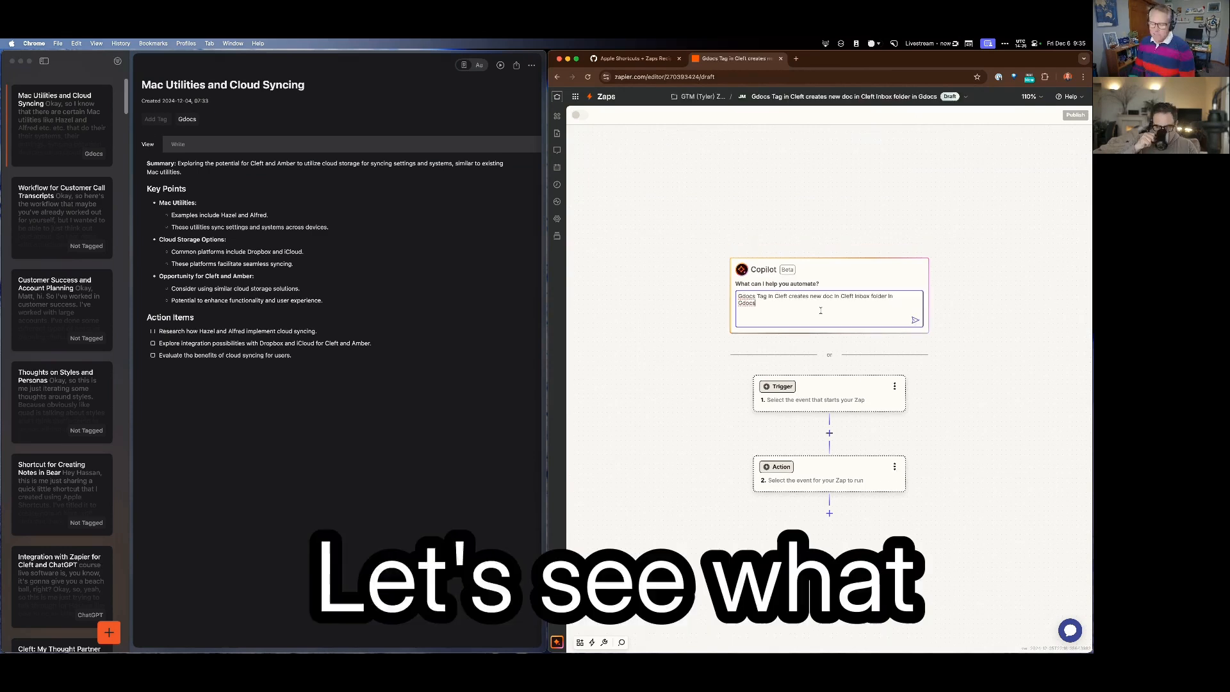
# Submit the Zap's title as the Copilot prompt and add its suggested Cleft Tags Updated trigger and Google Docs Create Document From Text action
pyautogui.press('Return')
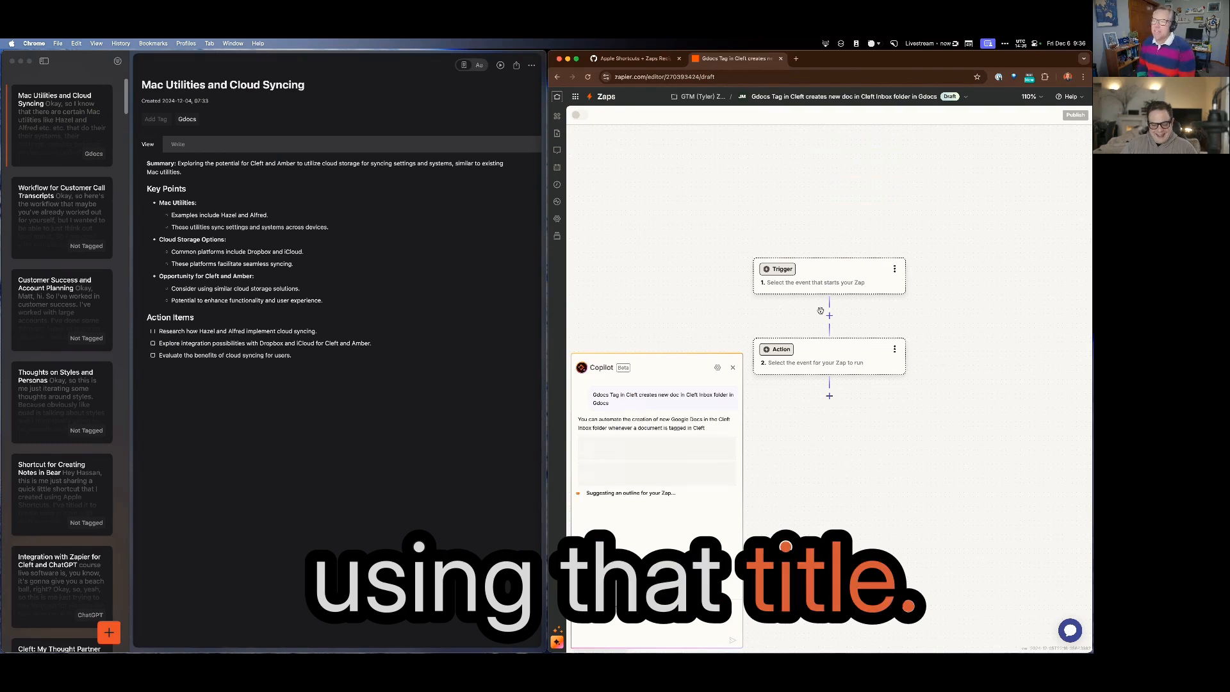
pyautogui.click(728, 463)
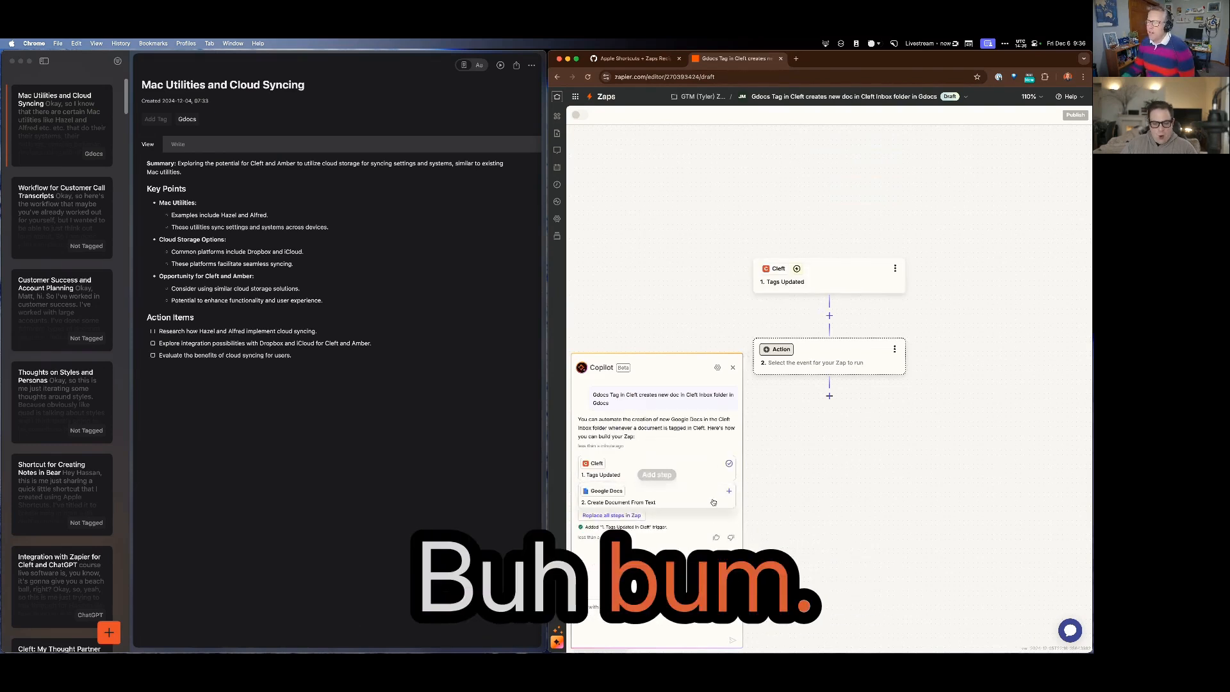
pyautogui.click(729, 491)
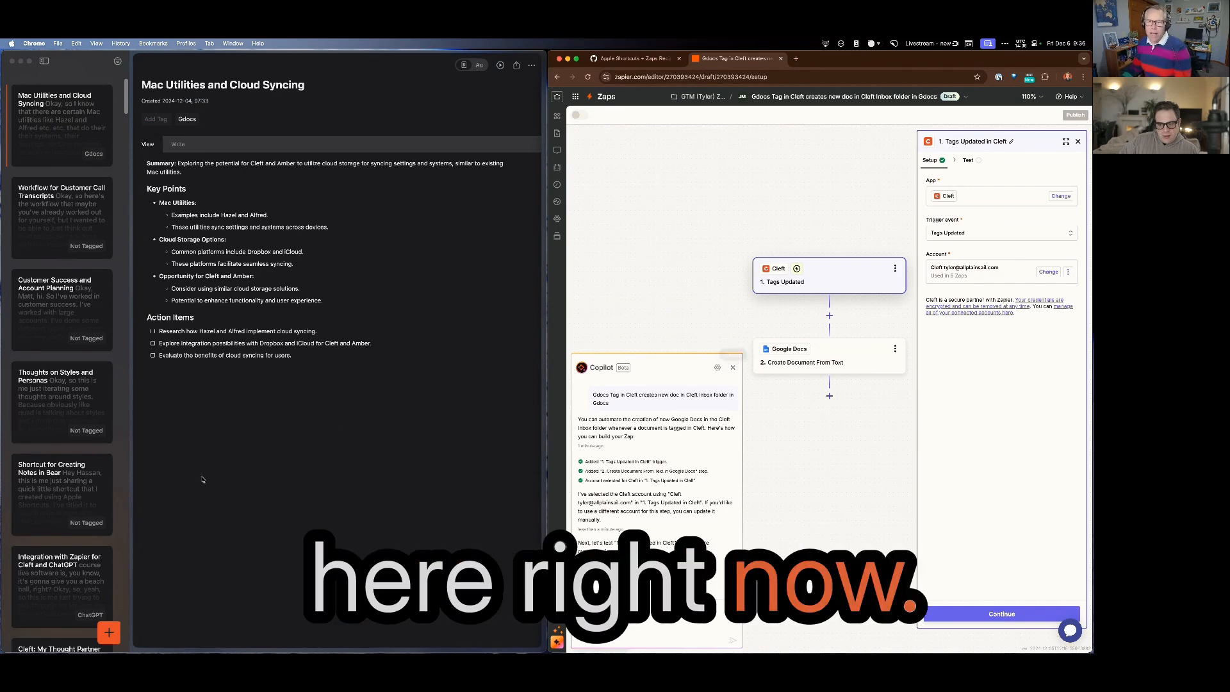
pyautogui.click(109, 633)
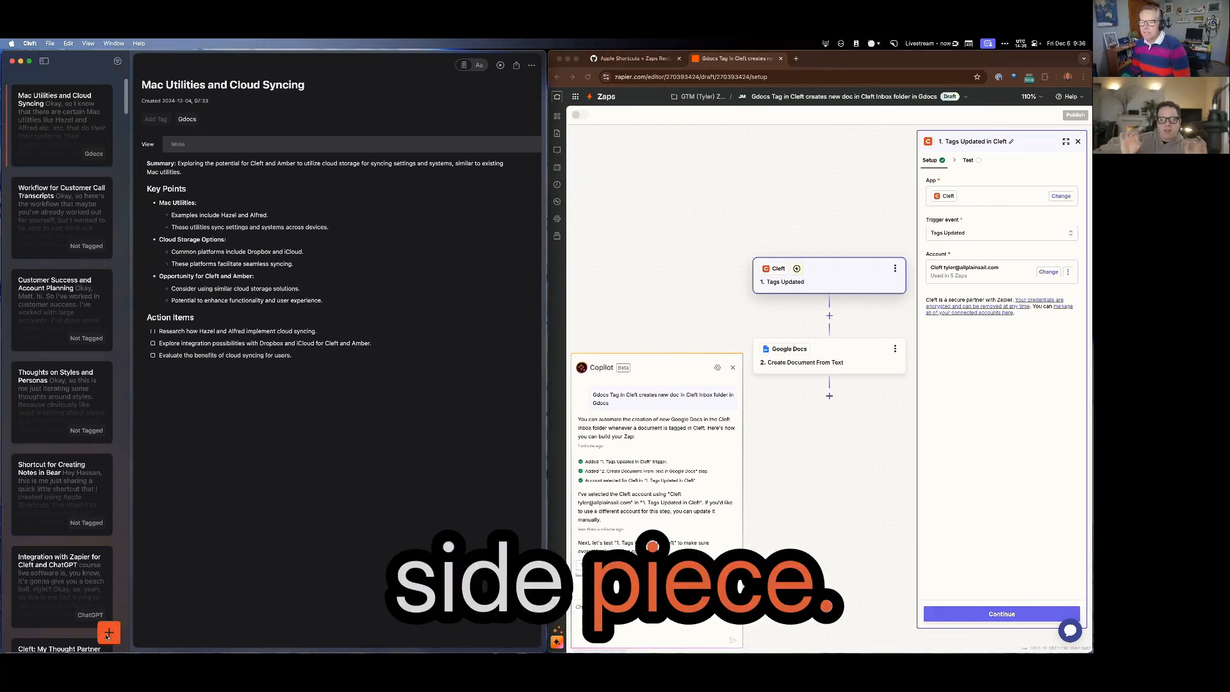
pyautogui.click(109, 633)
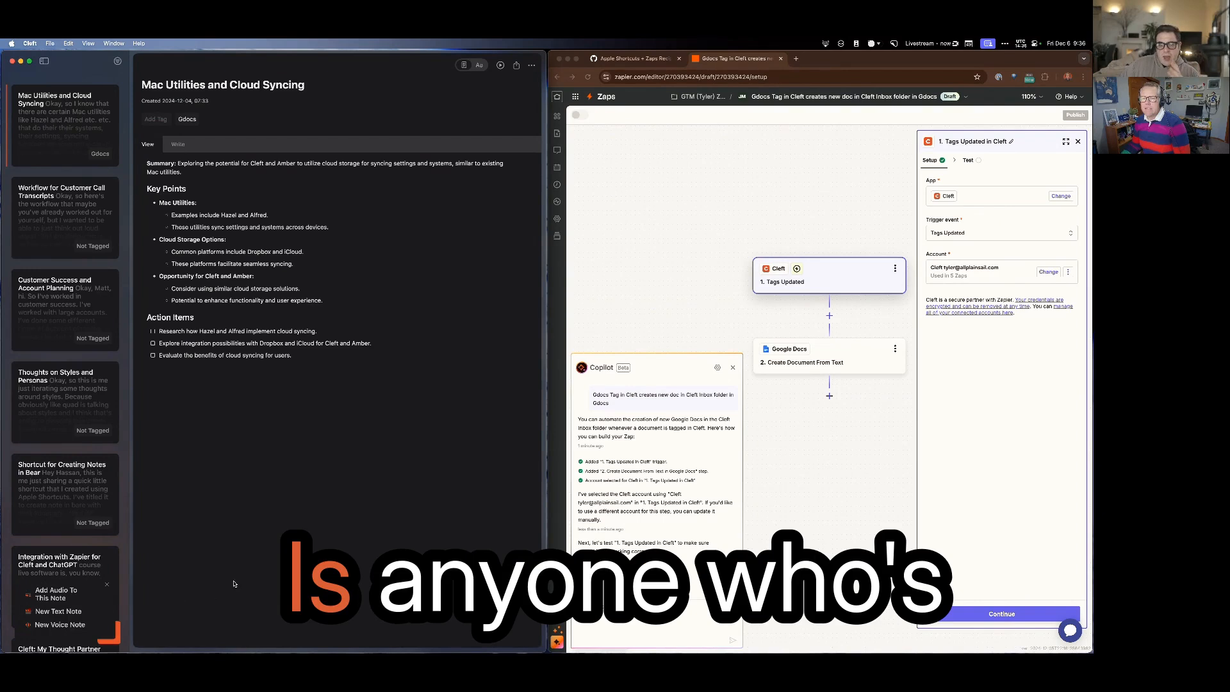
pyautogui.click(107, 585)
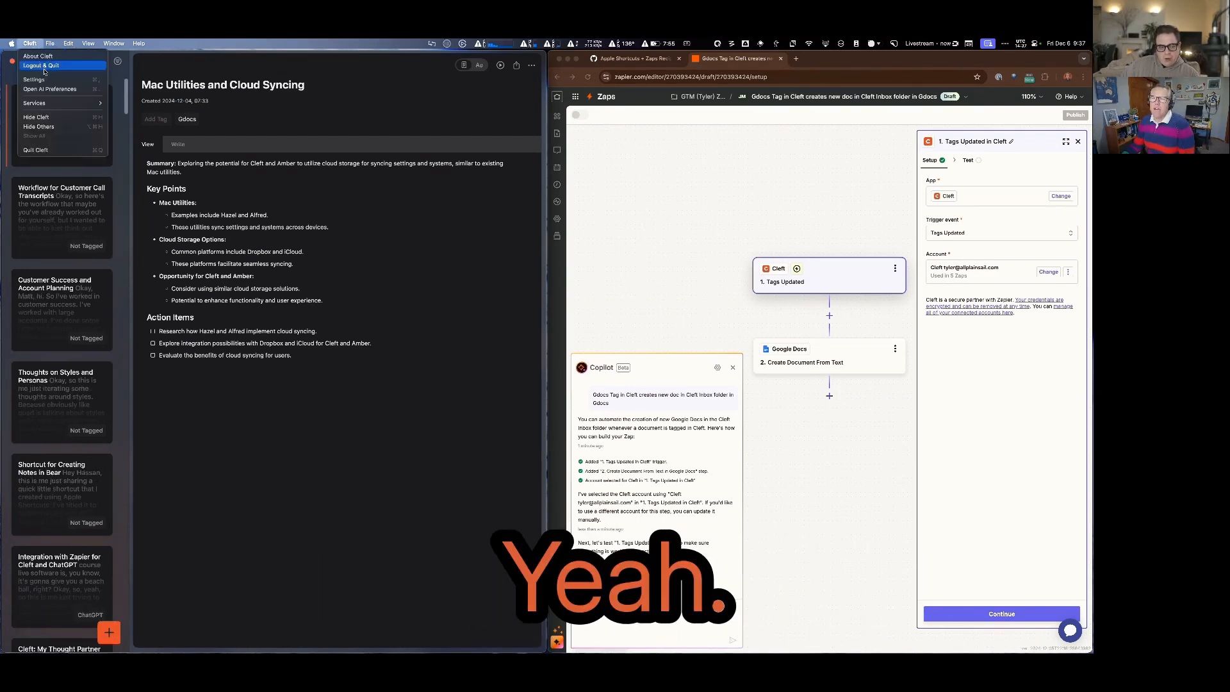
# Open Cleft's settings and view the Automatic Clipboard format options
pyautogui.press('super+comma')
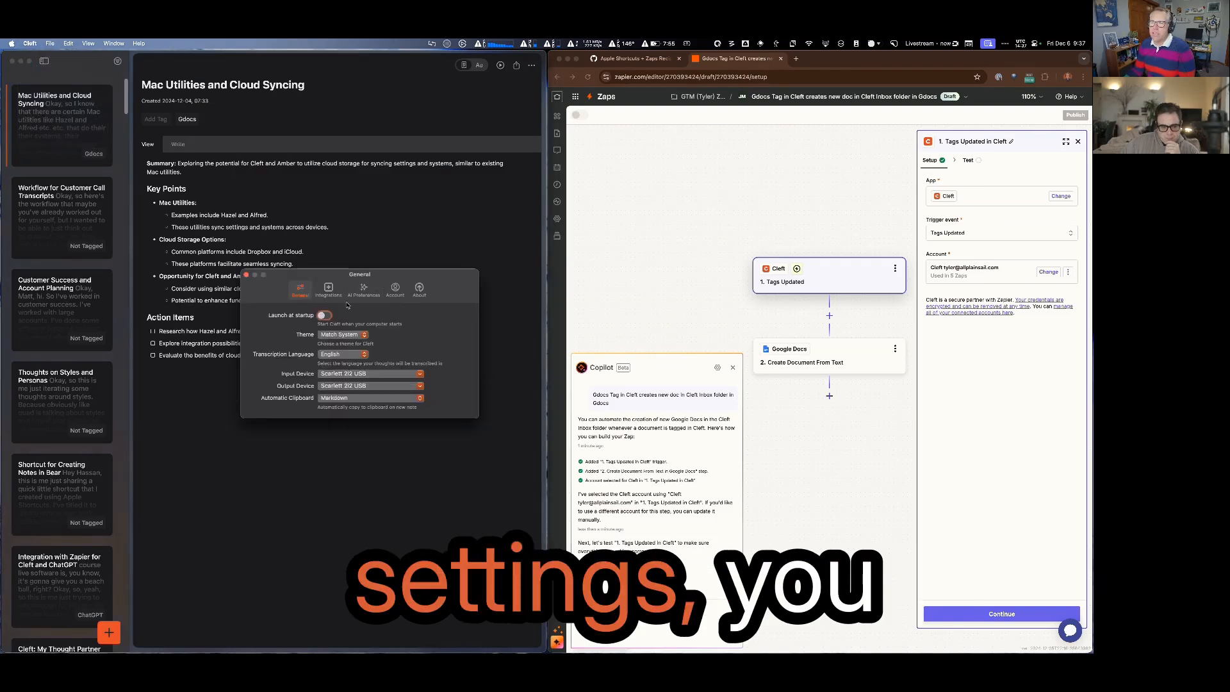
pyautogui.click(333, 398)
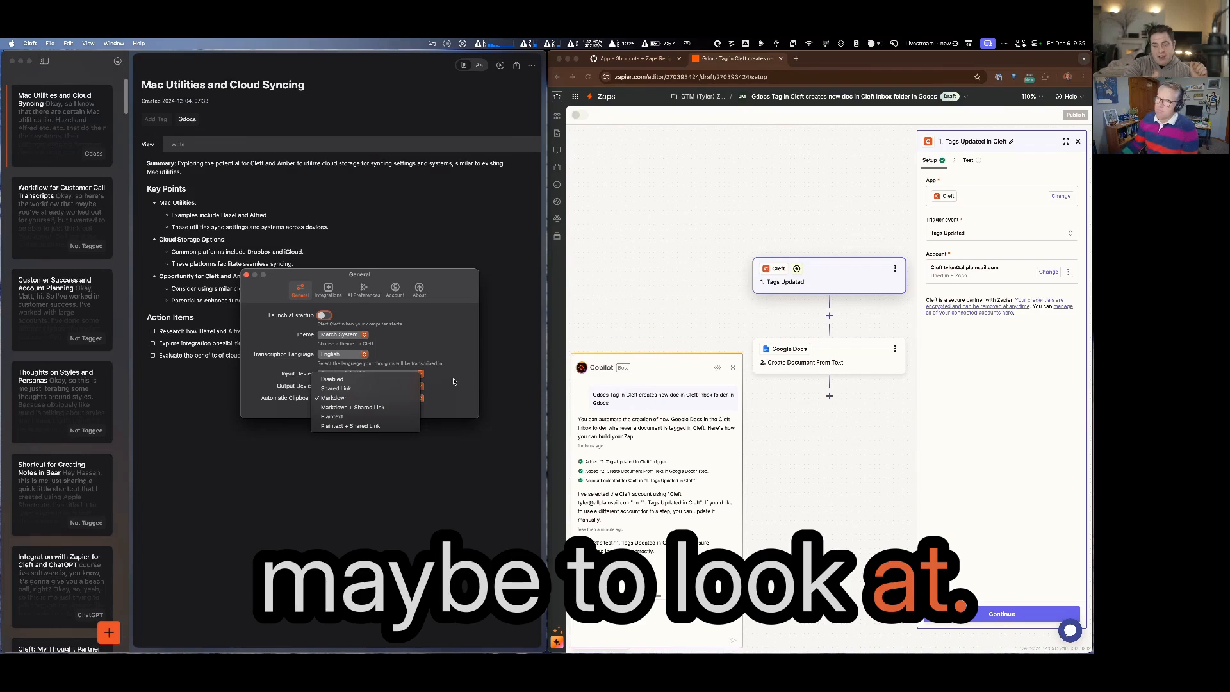
pyautogui.click(363, 290)
# Delete all the Custom Vocabulary & Tone instructions in Cleft's AI Preferences
pyautogui.click(364, 290)
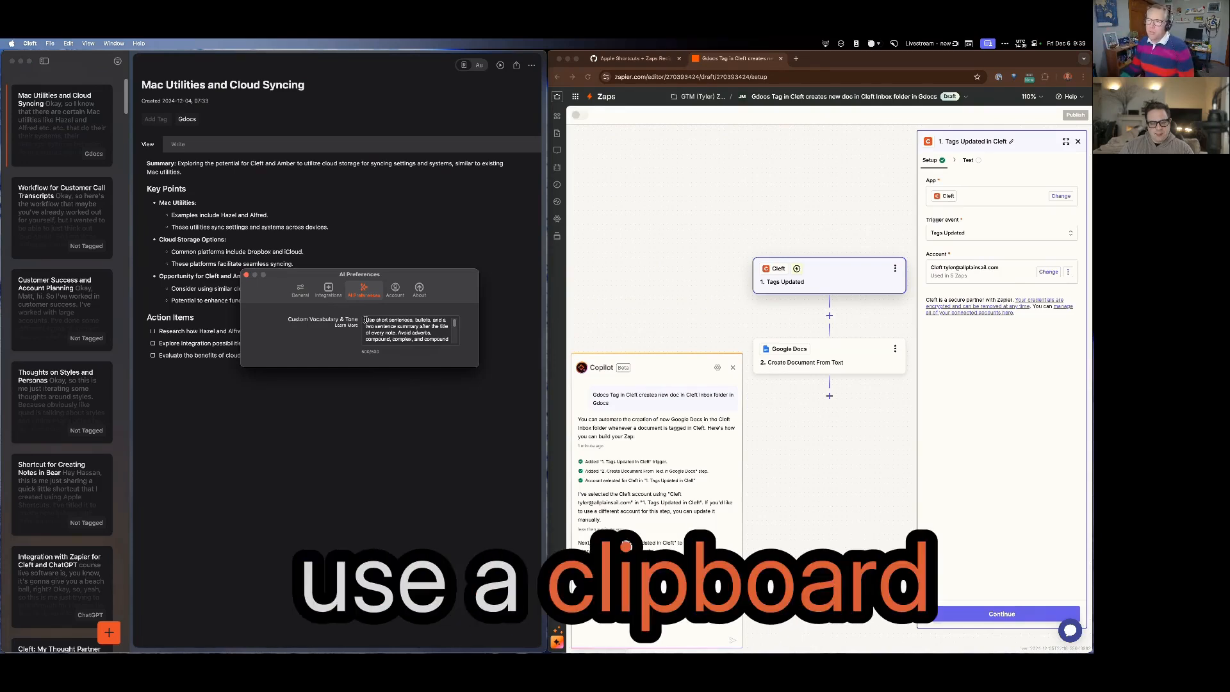
pyautogui.moveTo(374, 329); pyautogui.dragTo(446, 423)
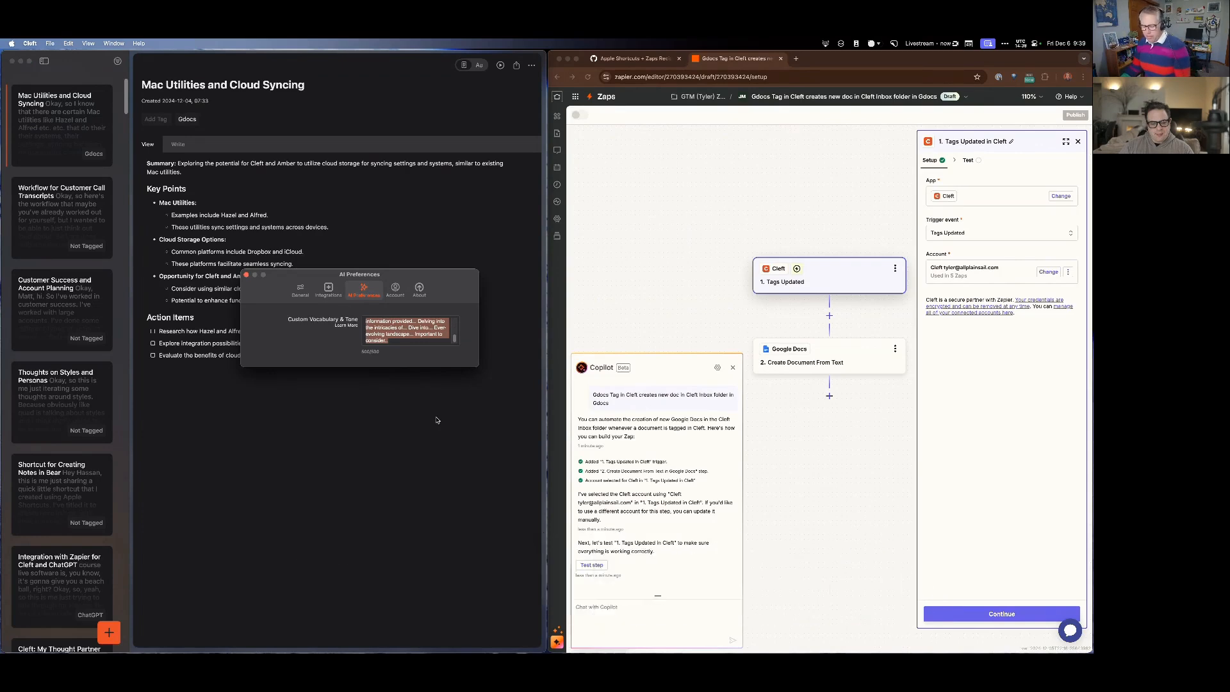
pyautogui.press('BackSpace')
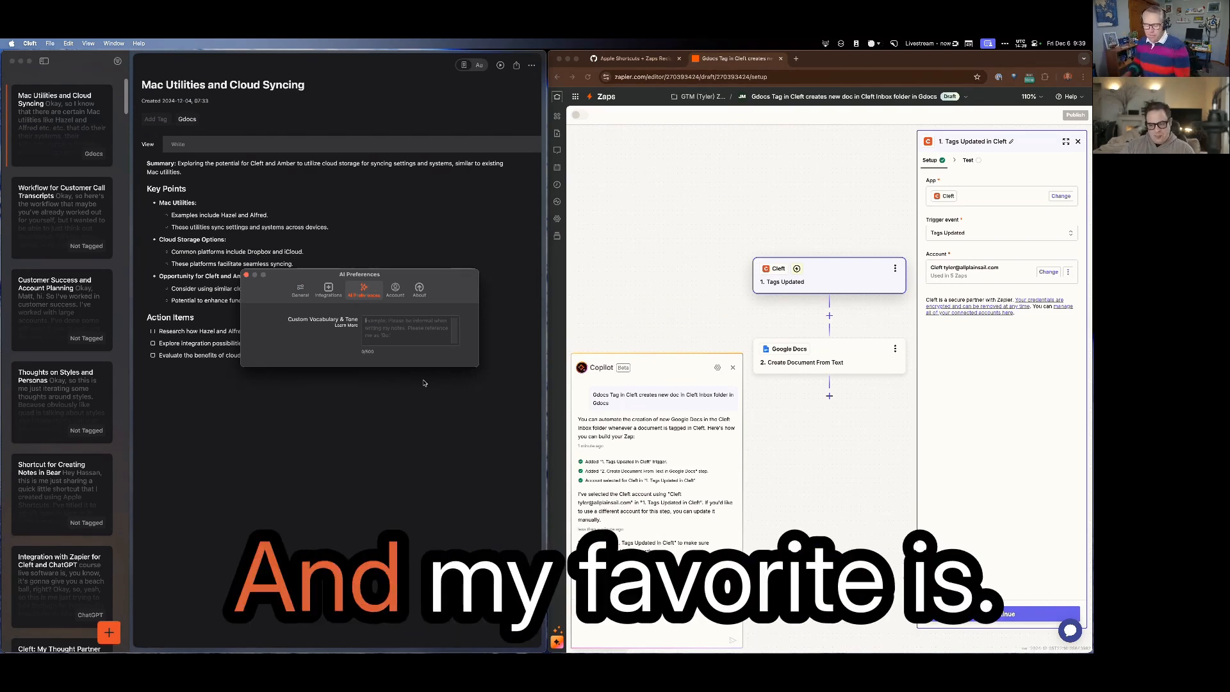
# View the clipboard history holding the copied instructions, and close Cleft's settings window
pyautogui.press('super+shift+v')
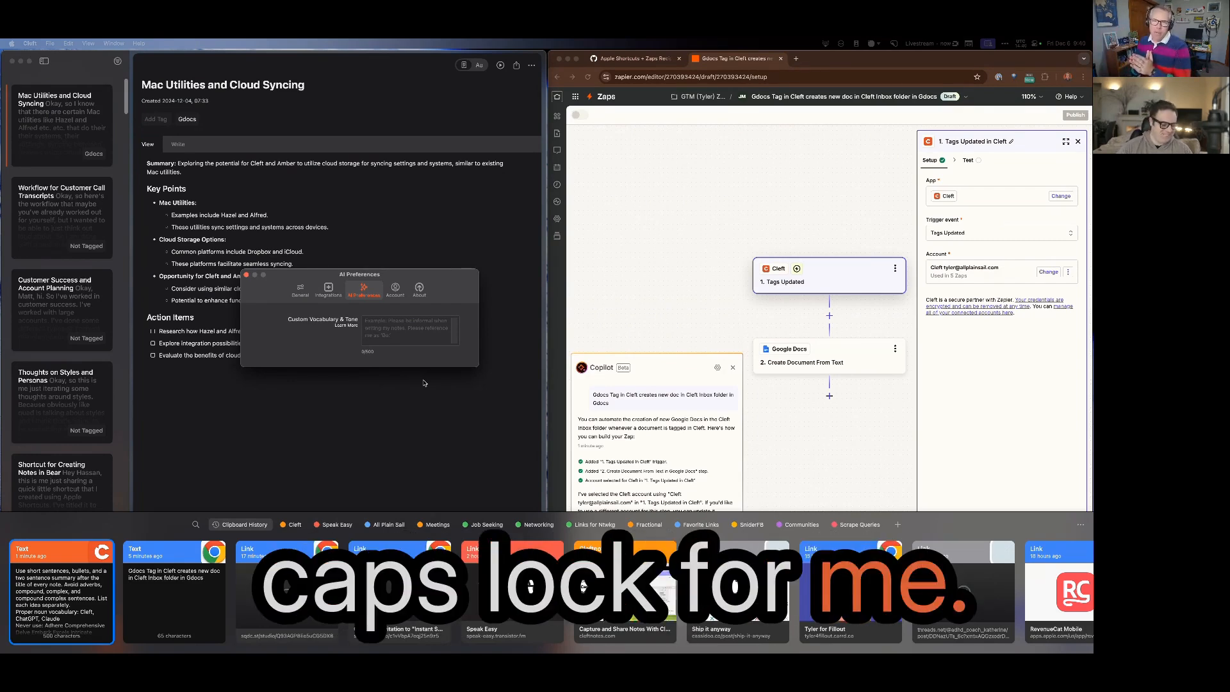
pyautogui.press('Escape')
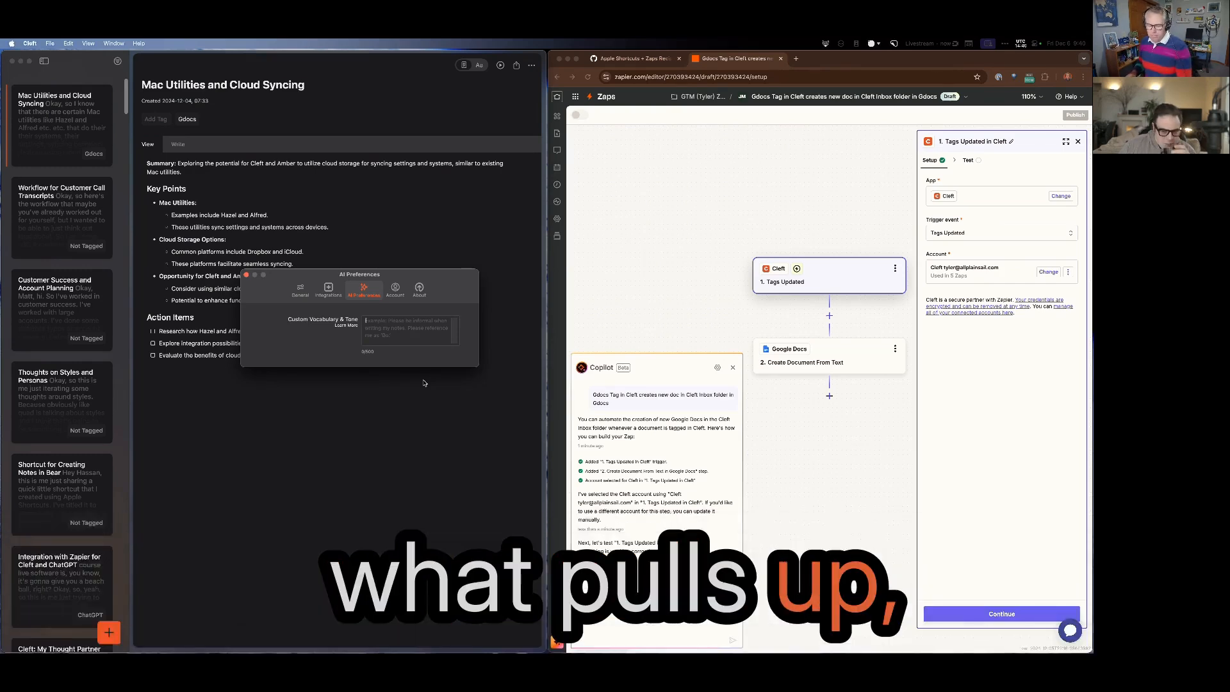
pyautogui.press('shift+ctrl+alt+super+v')
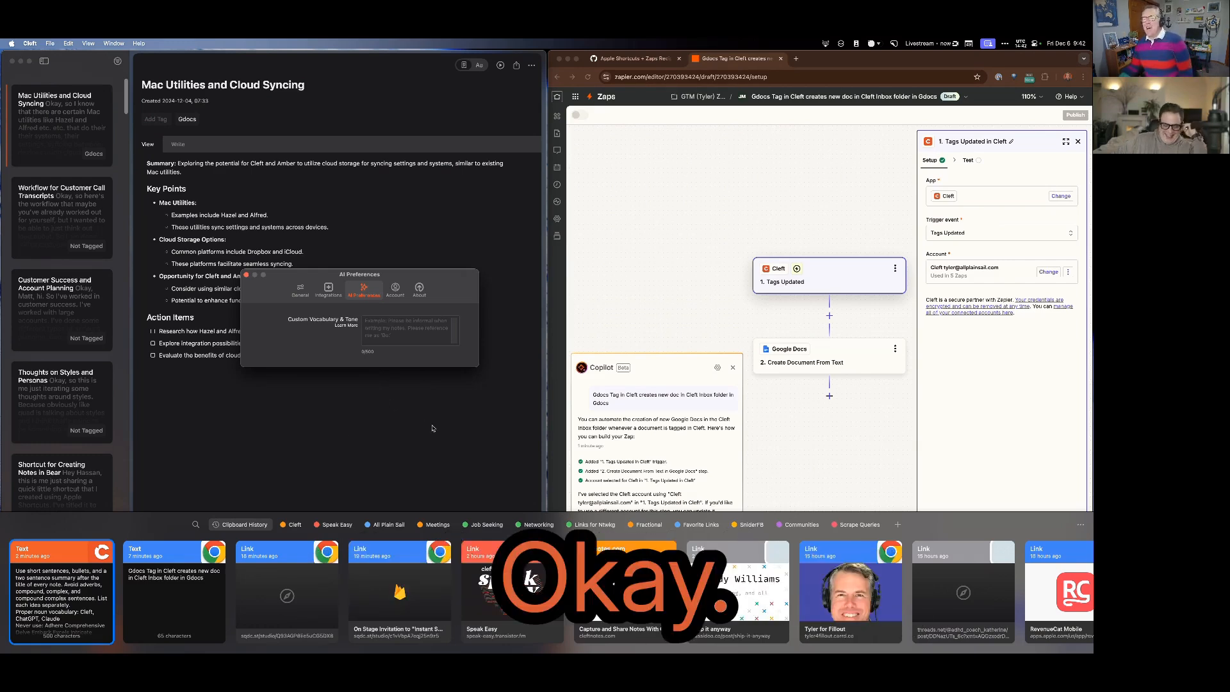
pyautogui.click(407, 328)
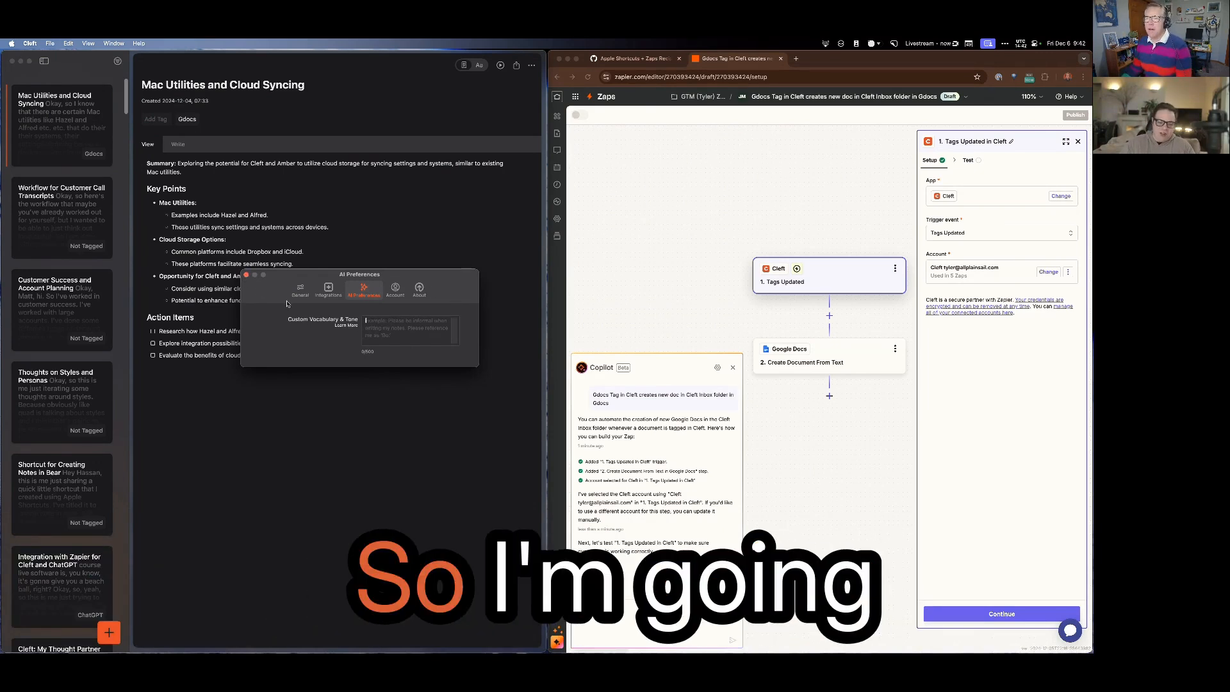
pyautogui.click(246, 274)
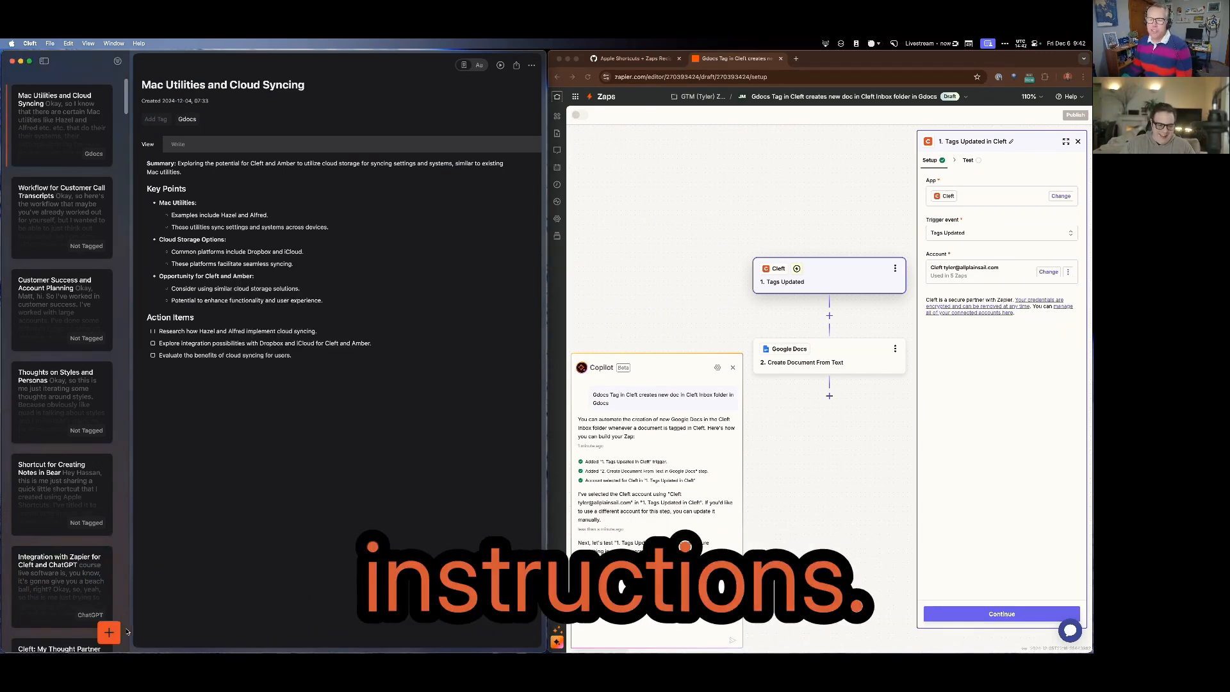
# Record a Cleft voice note asking for content written in the best syntax for Zapier's AI Copilot, and briefly play back its audio
pyautogui.press('super+space')
pyautogui.press('Escape')
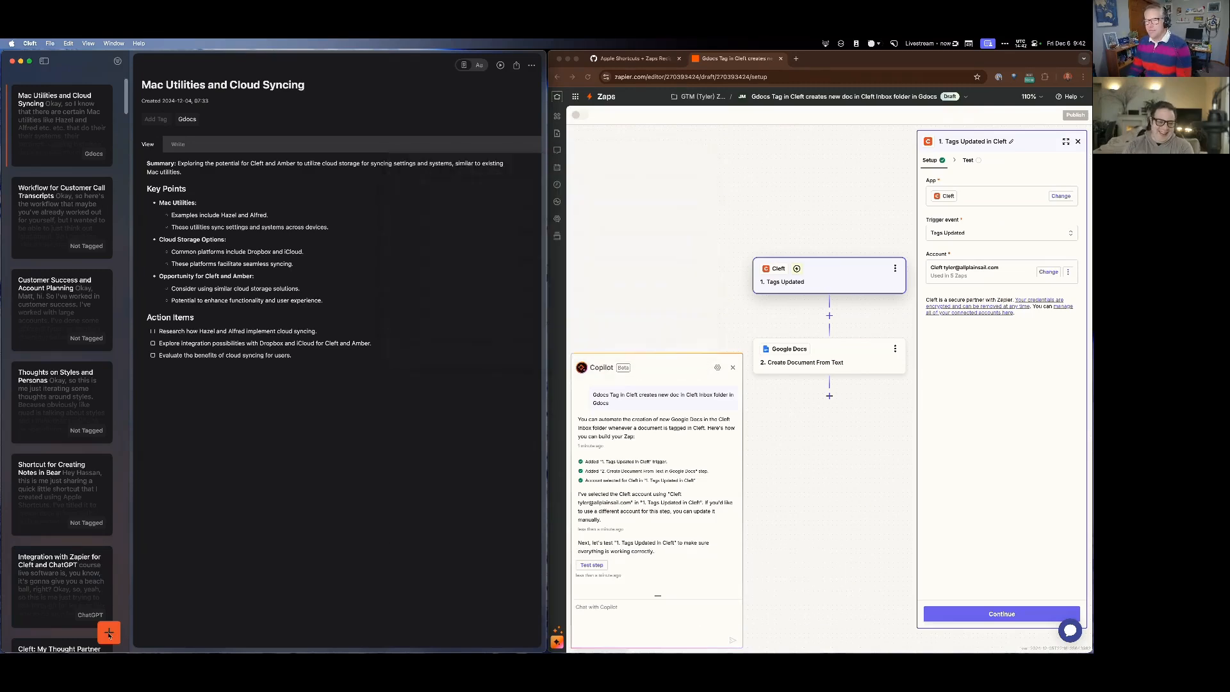
pyautogui.click(109, 633)
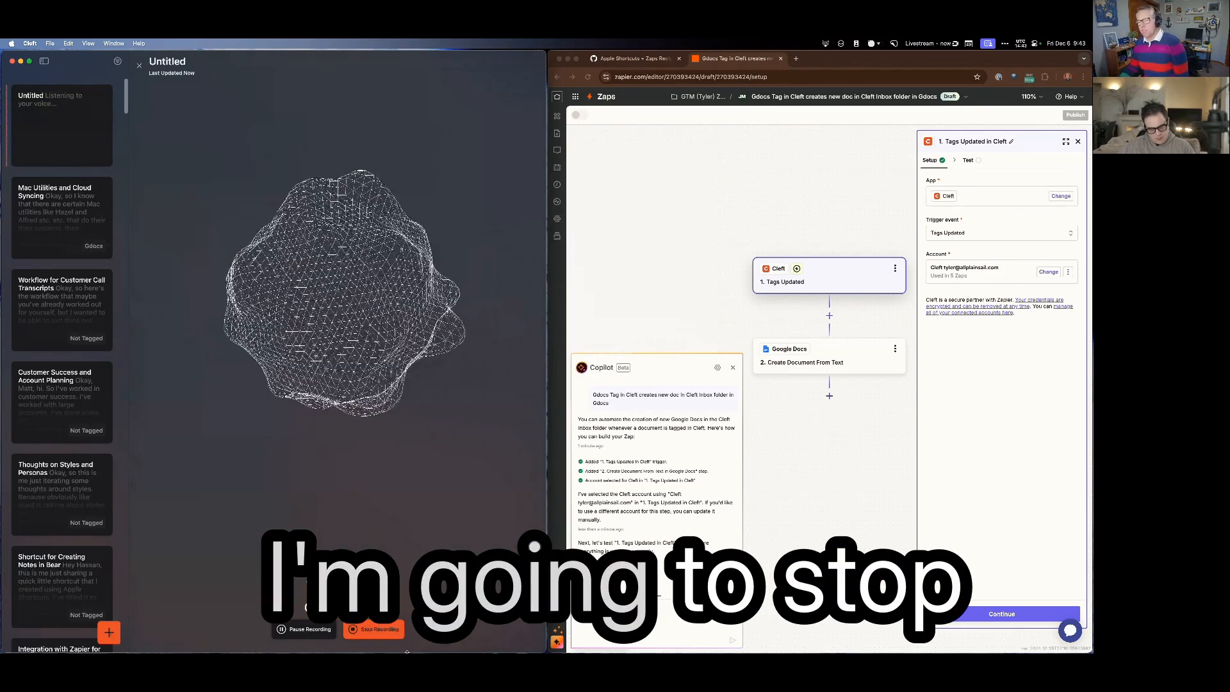
pyautogui.click(375, 630)
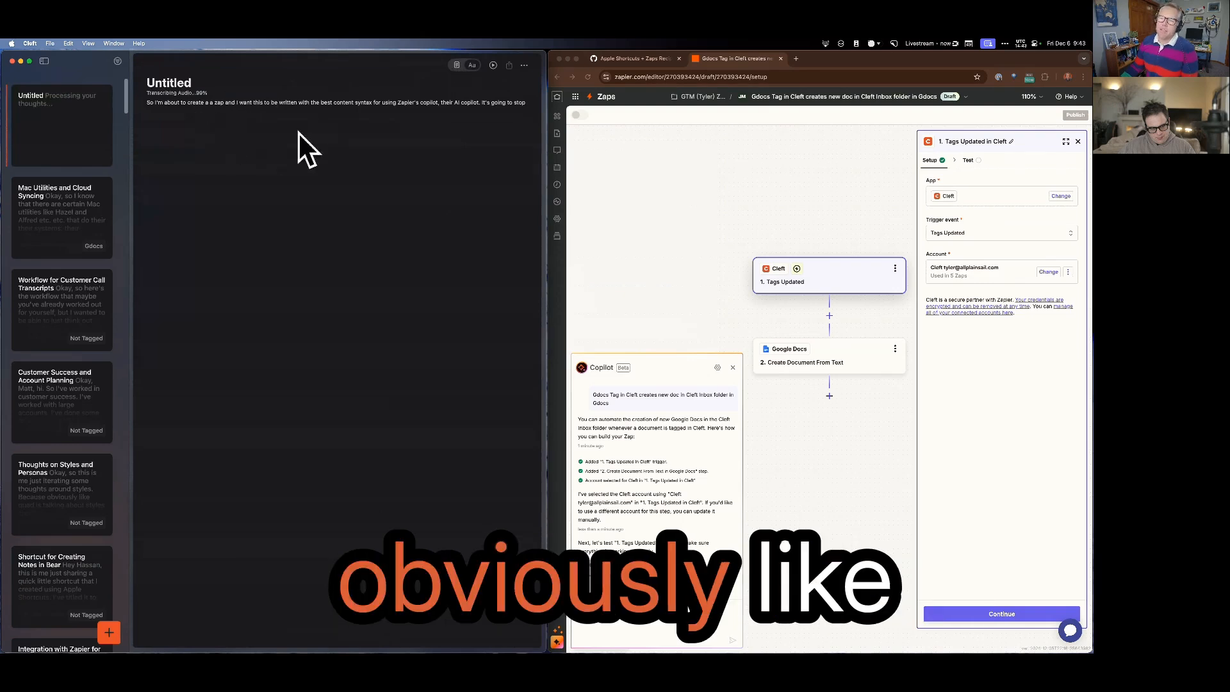
pyautogui.click(480, 65)
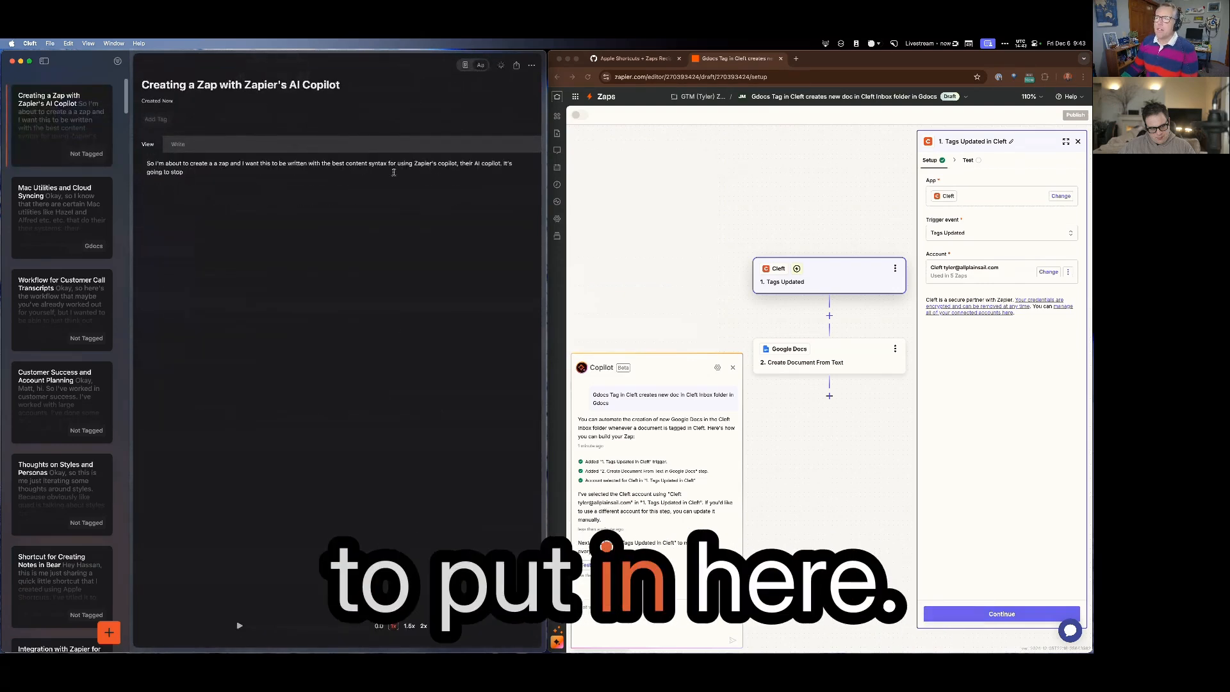
pyautogui.click(167, 164)
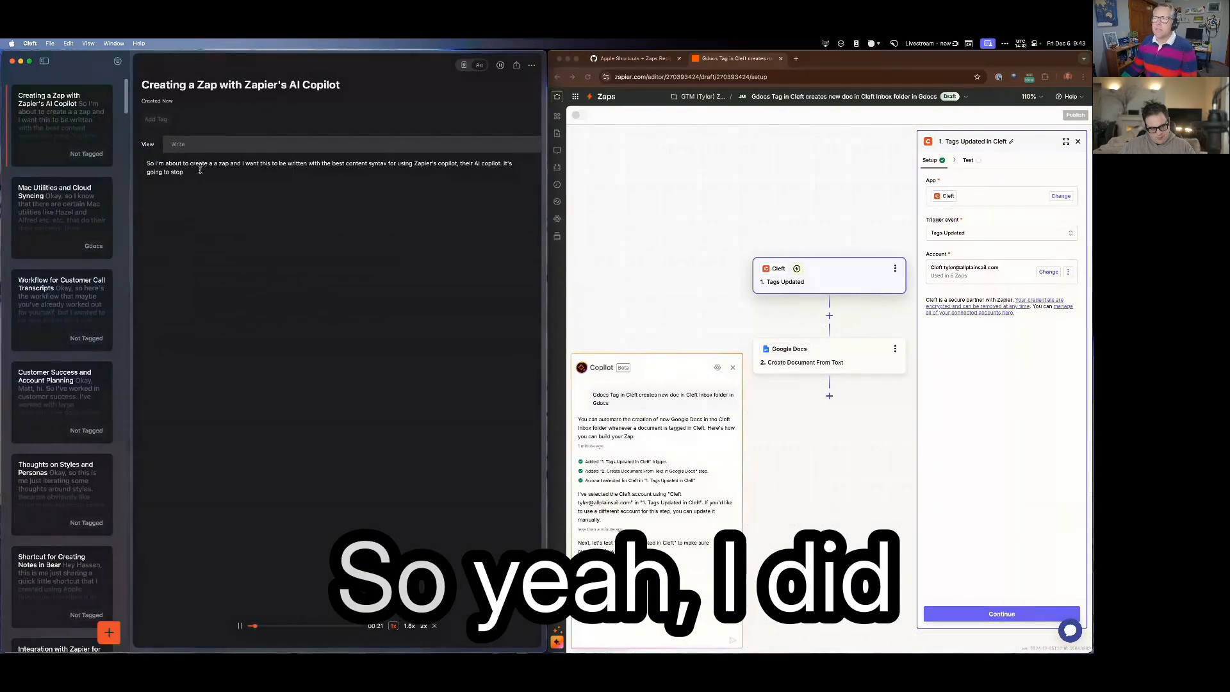
pyautogui.click(501, 66)
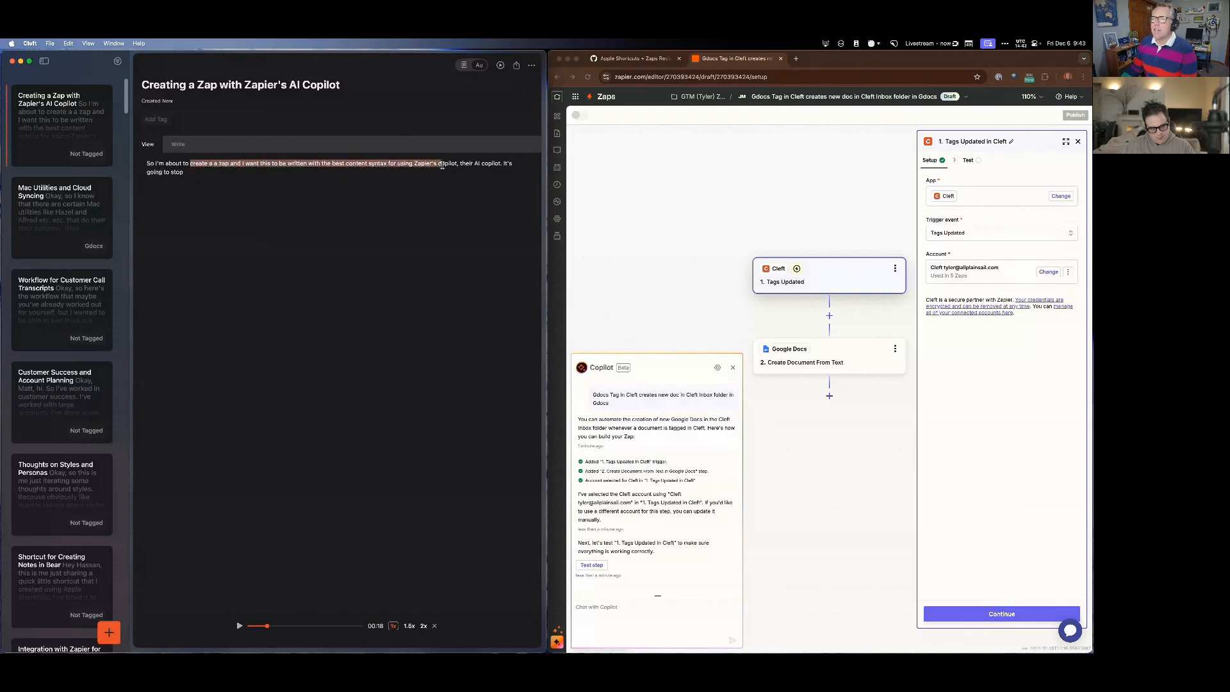
# Copy the note's passage from "create a a zap" to "their AI copilot" into Custom Vocabulary & Tone in Cleft's AI Preferences, and close the settings
pyautogui.moveTo(490, 167); pyautogui.dragTo(500, 165)
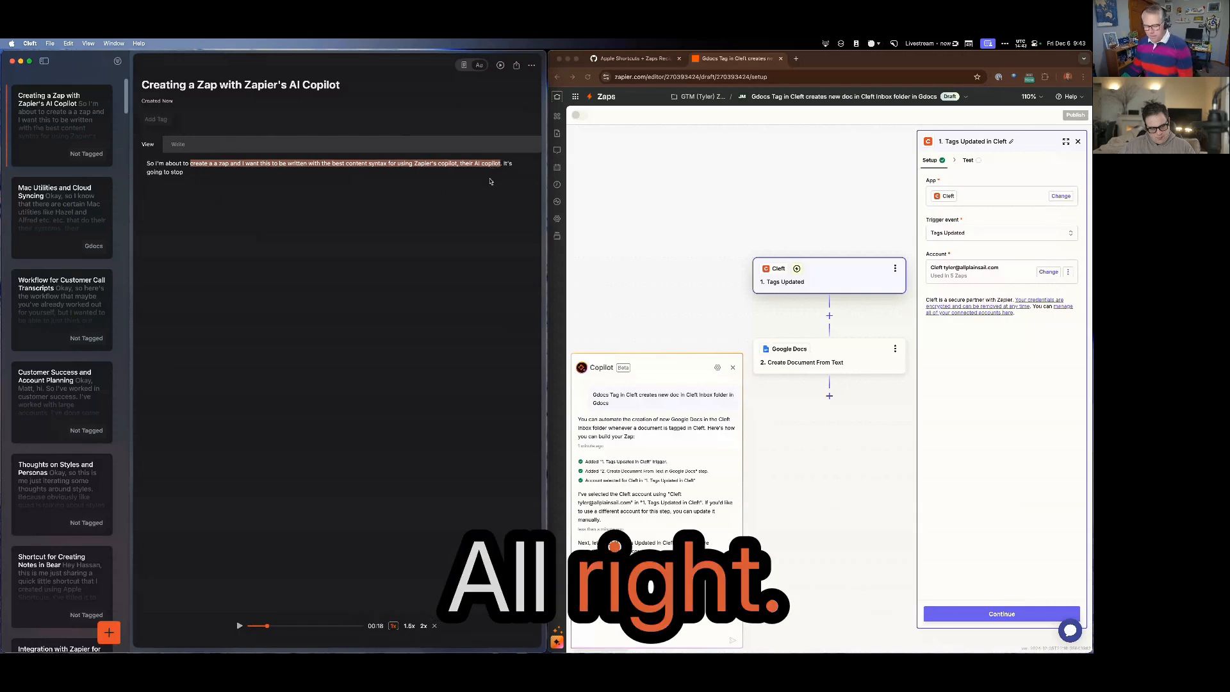
pyautogui.hotkey('ctrl', 'Up')
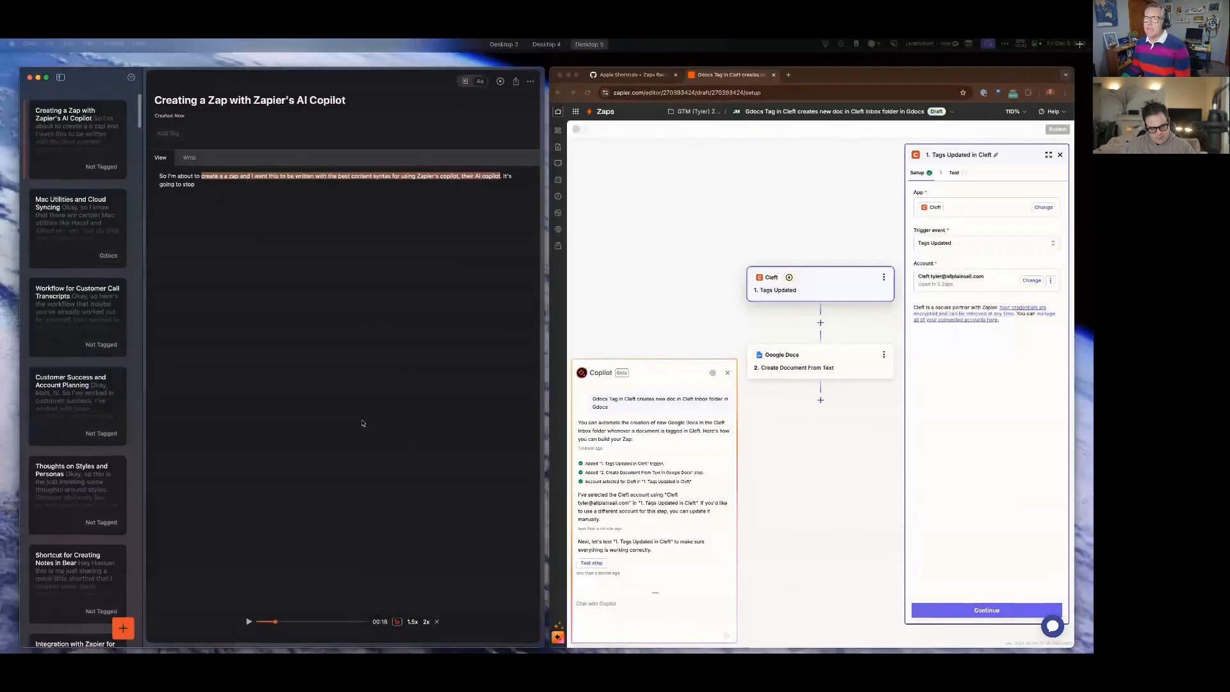
pyautogui.click(336, 367)
pyautogui.click(31, 43)
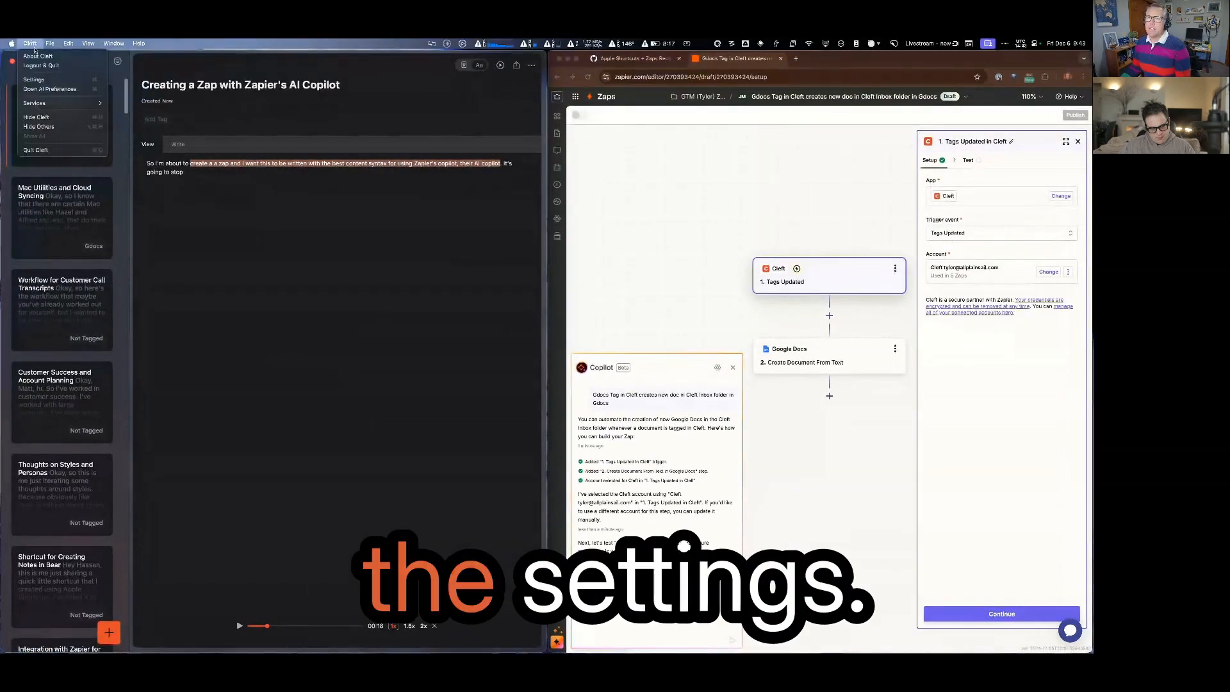
pyautogui.click(52, 89)
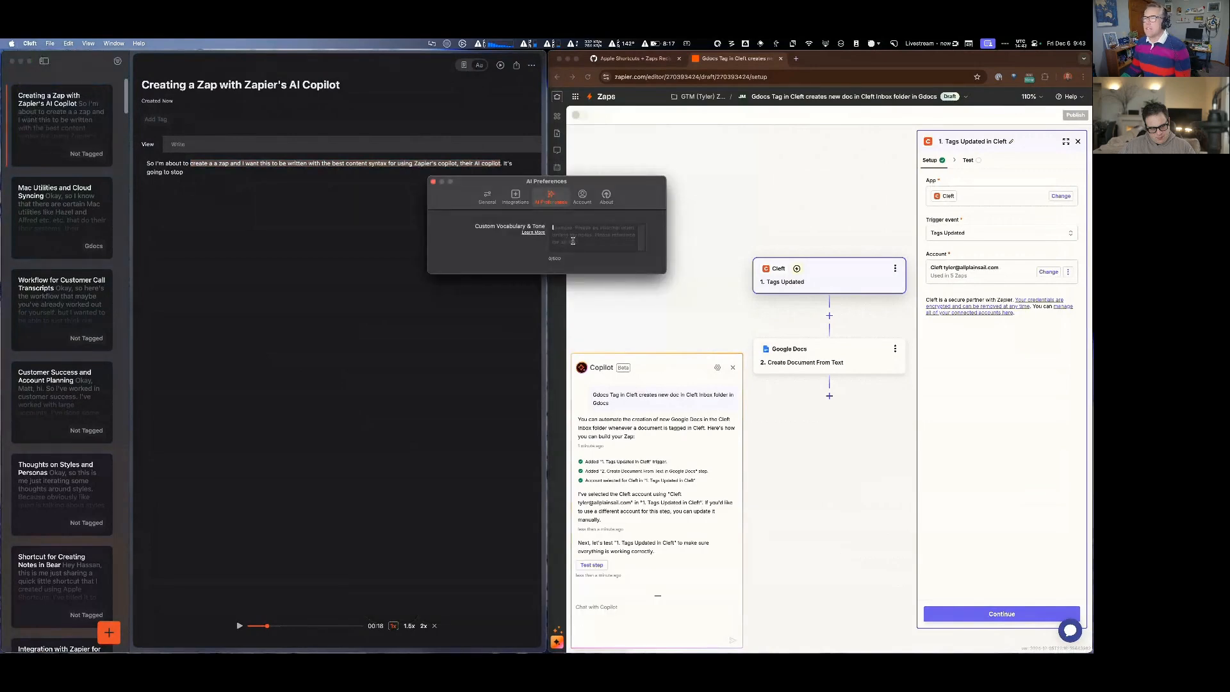
pyautogui.press('super+v')
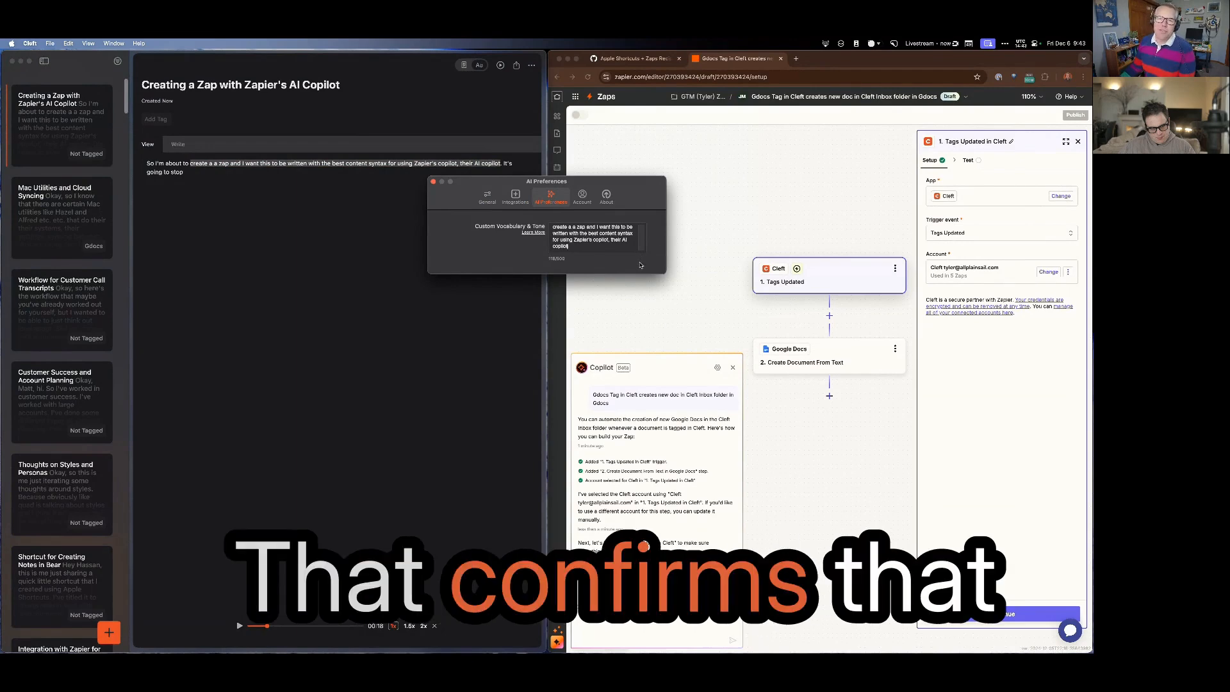
pyautogui.click(524, 197)
pyautogui.click(551, 197)
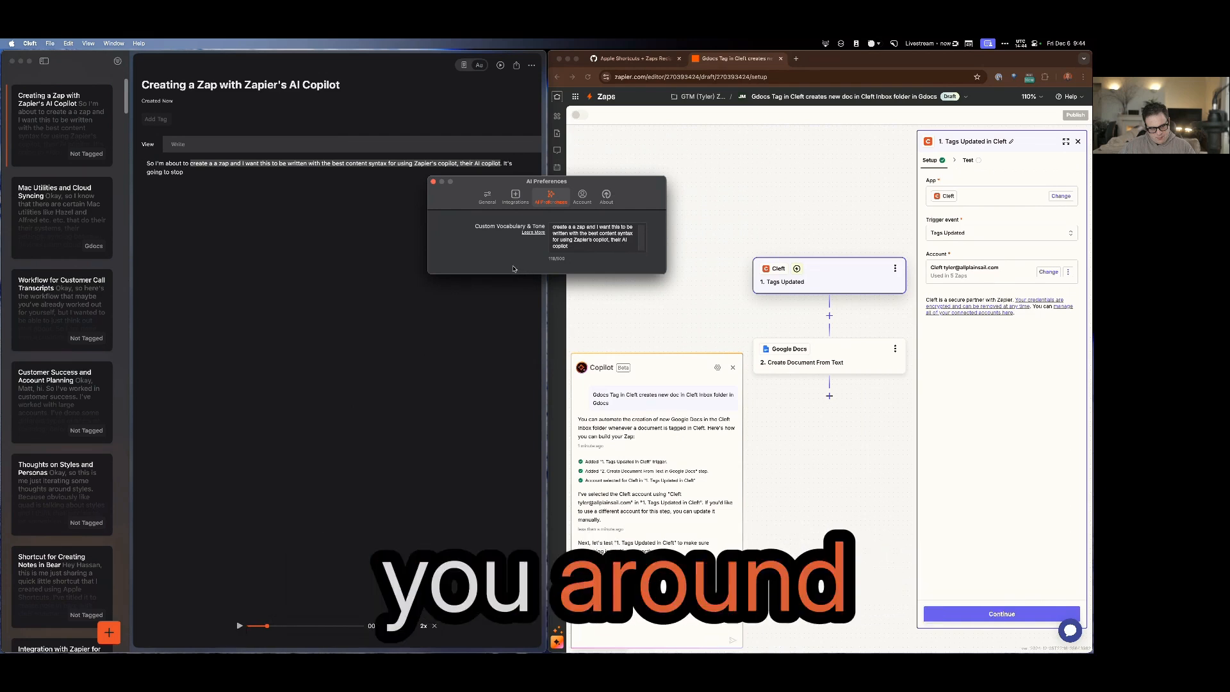
pyautogui.click(433, 182)
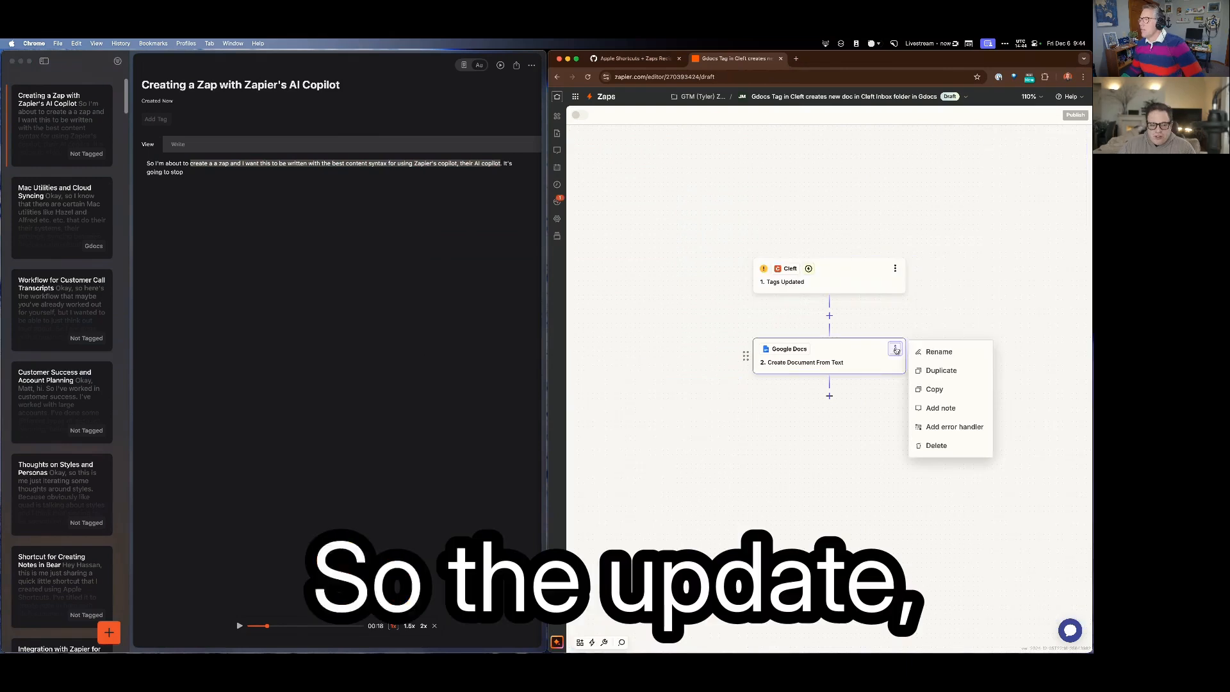
# Delete the Google Docs Create Document From Text action from the current Zap in Zapier and open the Cleft trigger's options
pyautogui.click(961, 450)
pyautogui.click(965, 450)
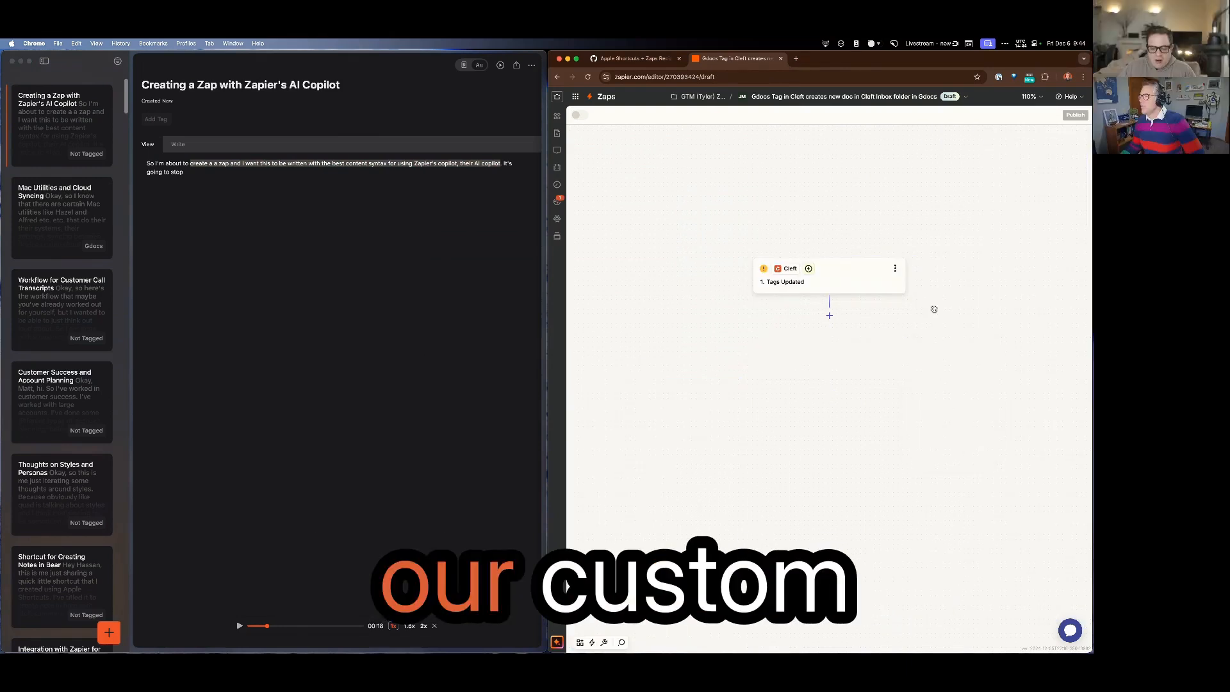
pyautogui.click(895, 271)
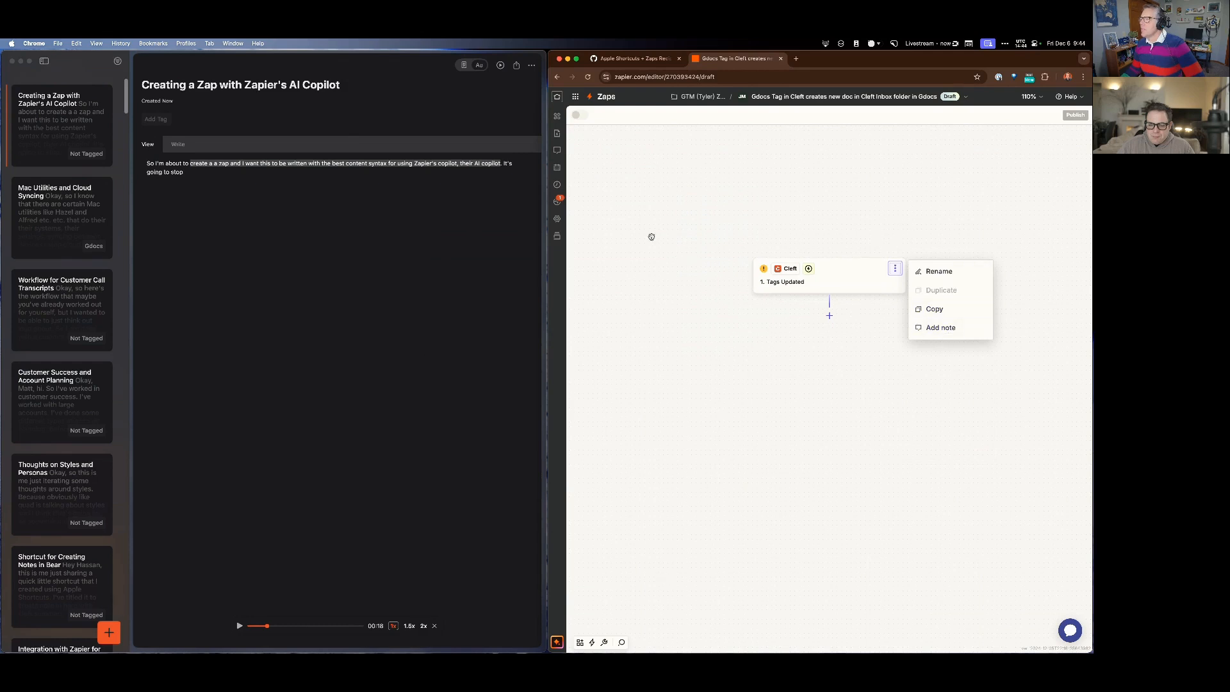
# Leave the current Zap for Zapier's home page and create a new blank Zap
pyautogui.click(557, 97)
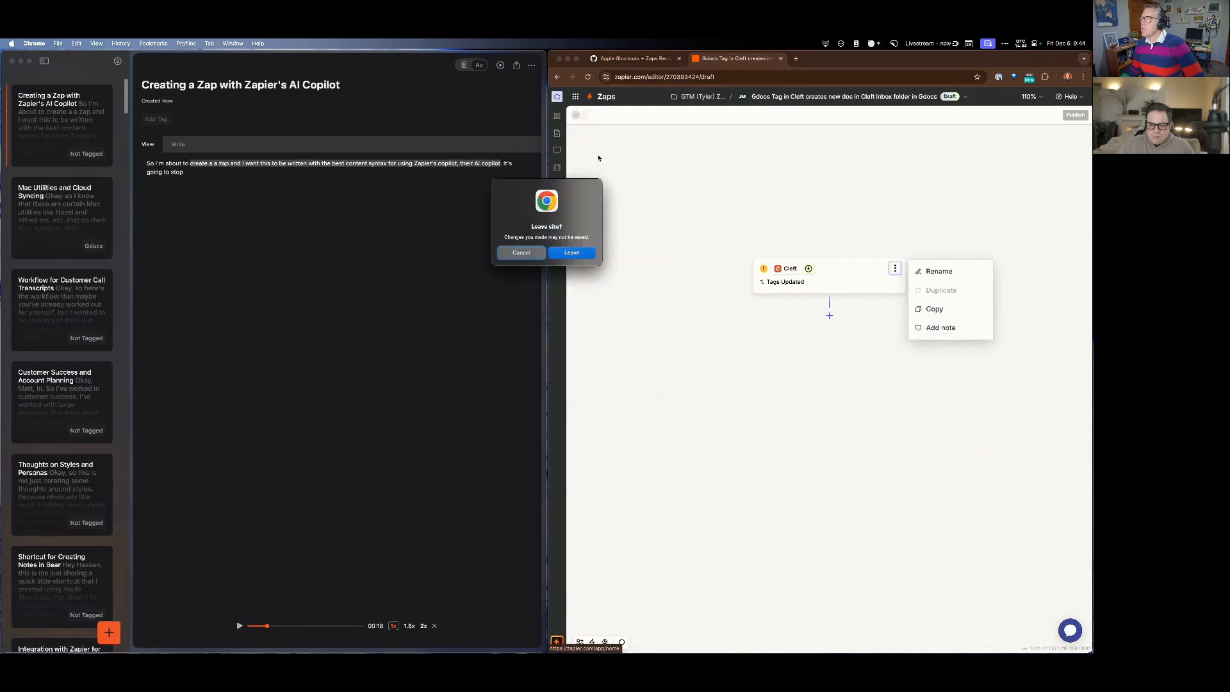
pyautogui.click(572, 253)
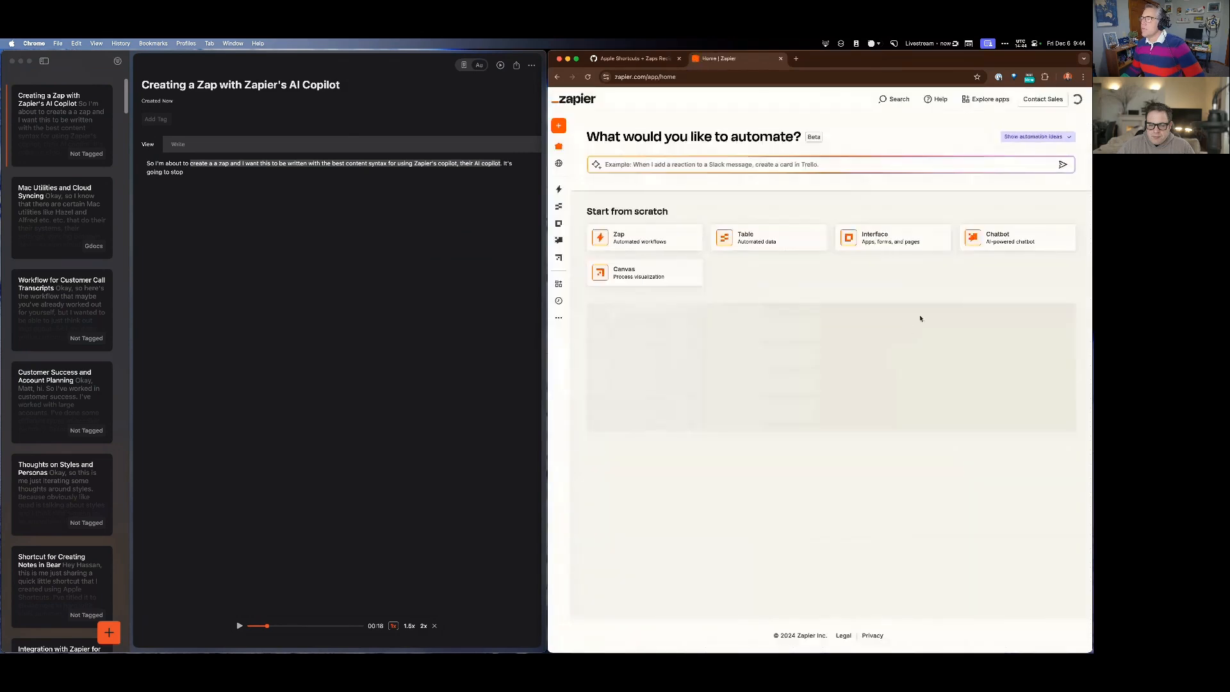
pyautogui.moveTo(567, 148)
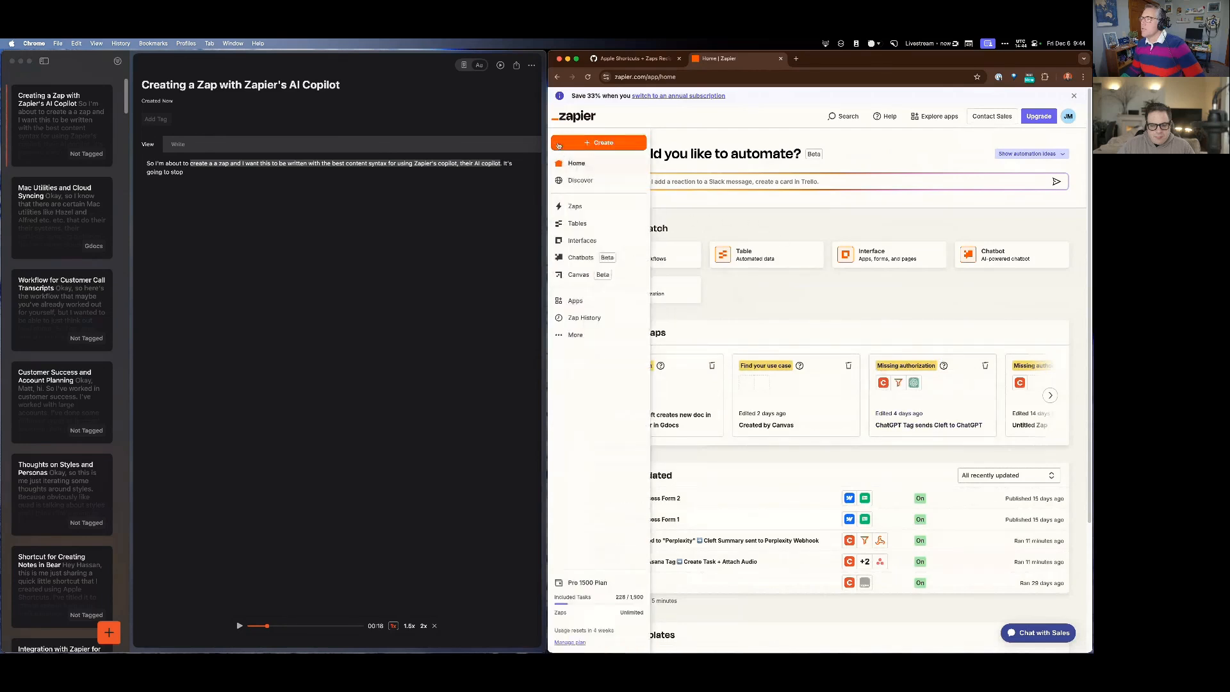
pyautogui.click(570, 144)
pyautogui.click(585, 172)
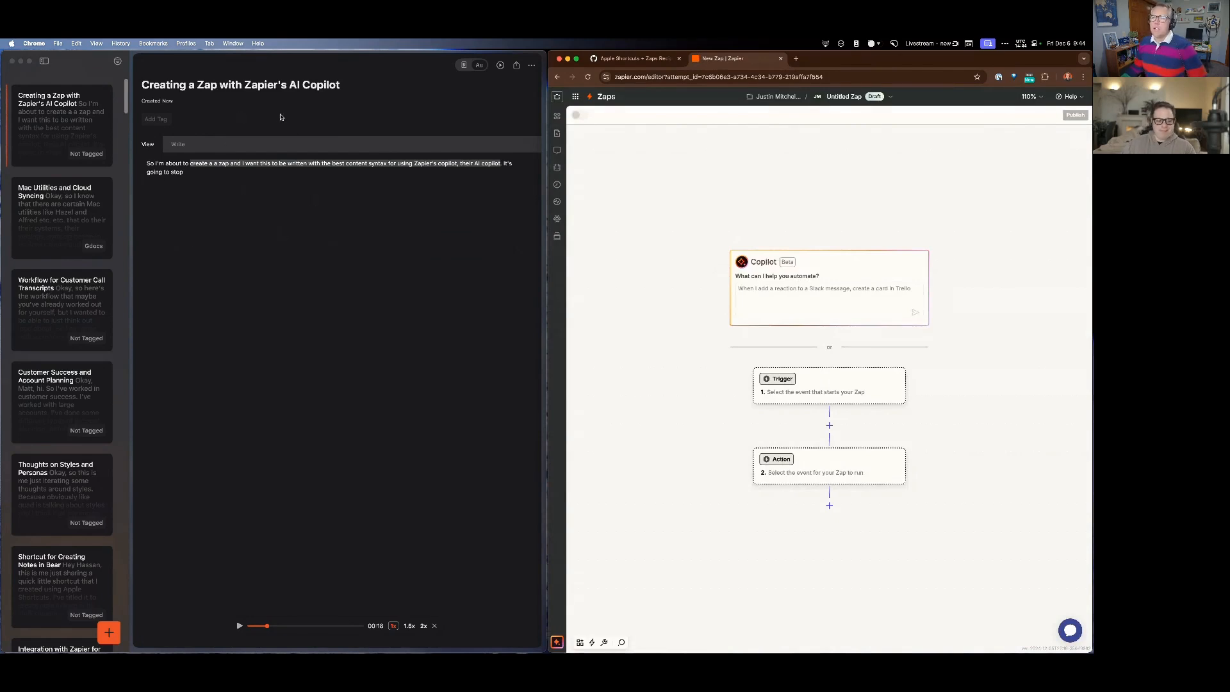
# Record a Cleft voice note describing a Zap that sends notes tagged gdocs to Google Docs, and show its structured version
pyautogui.click(70, 126)
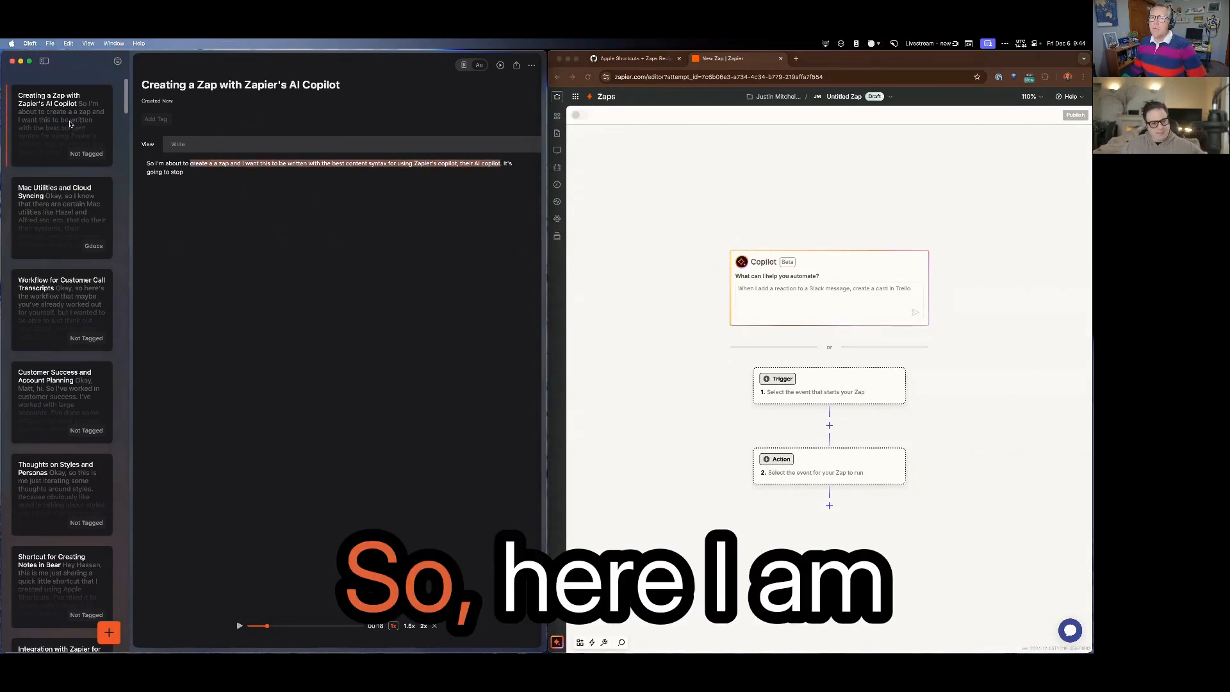
pyautogui.click(121, 633)
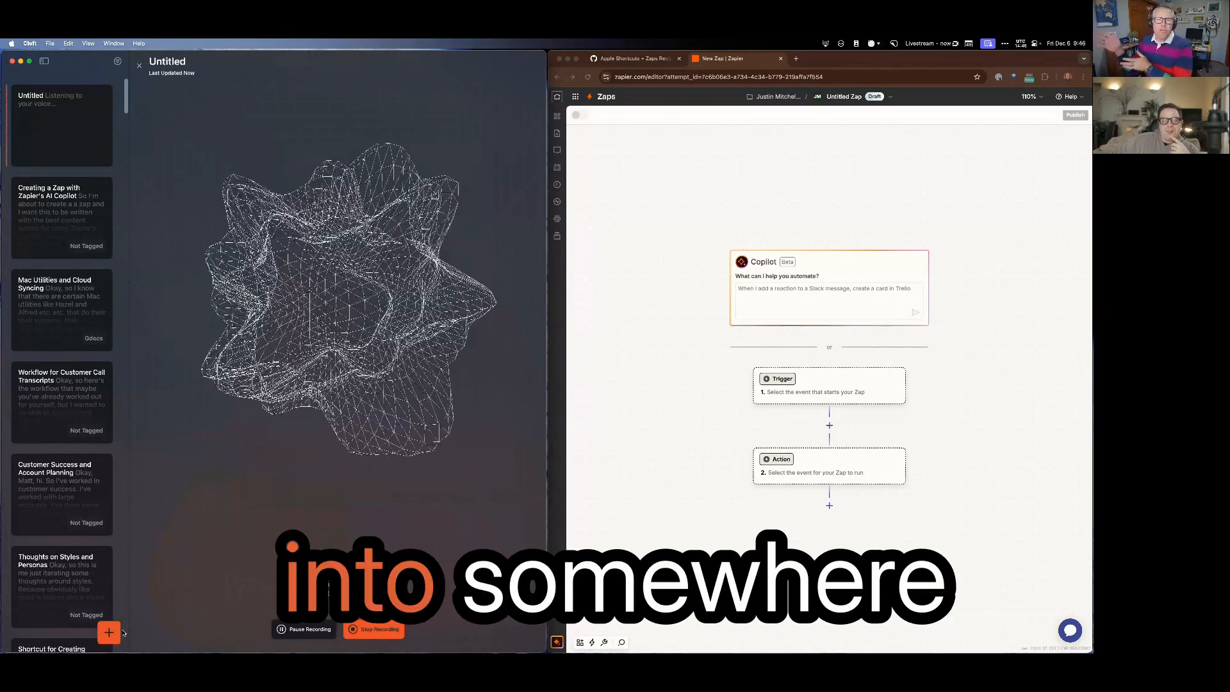
pyautogui.click(374, 629)
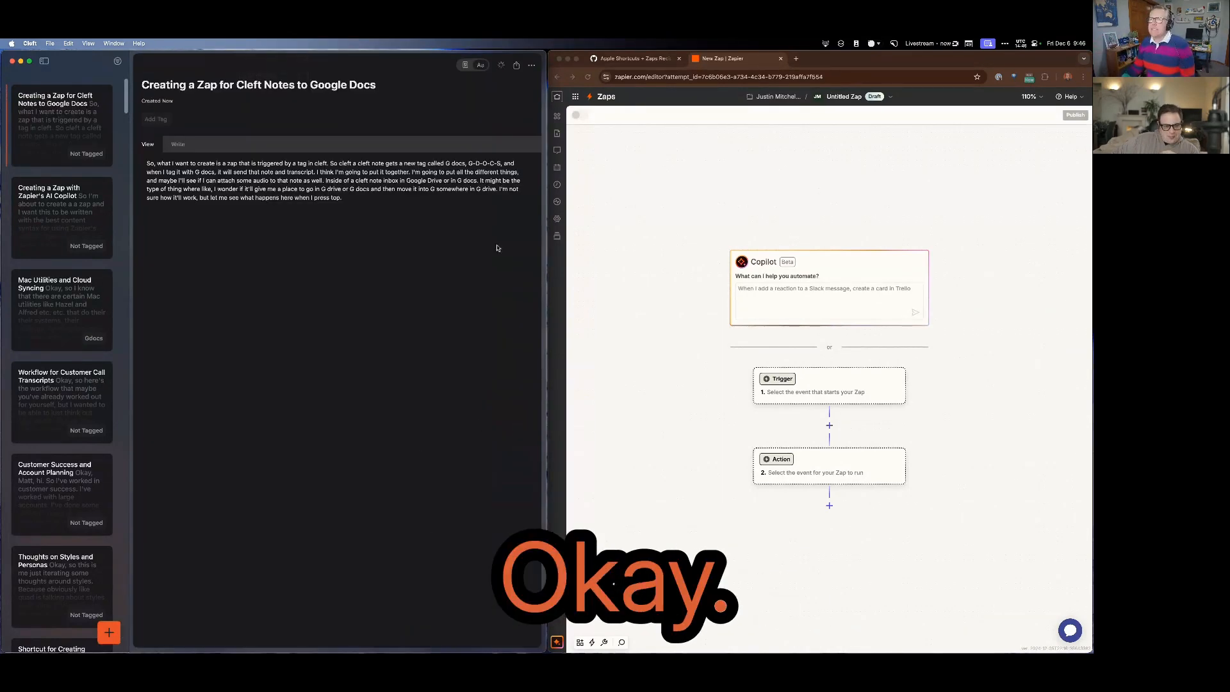
pyautogui.click(464, 67)
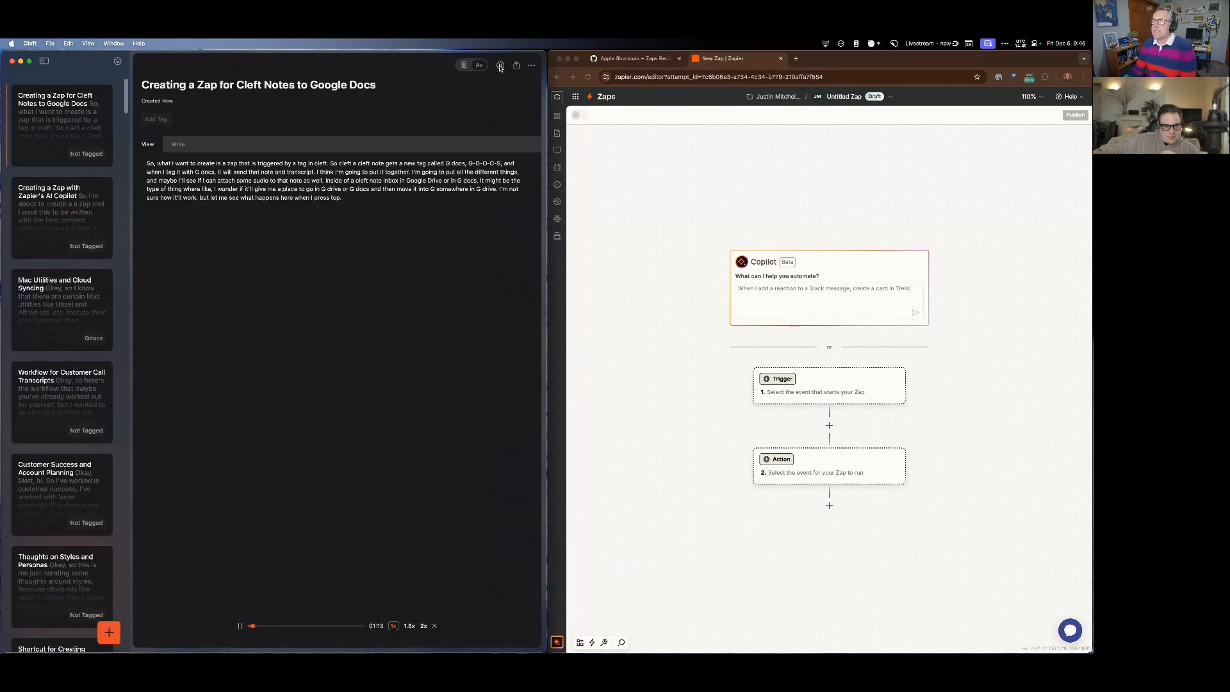
pyautogui.click(466, 68)
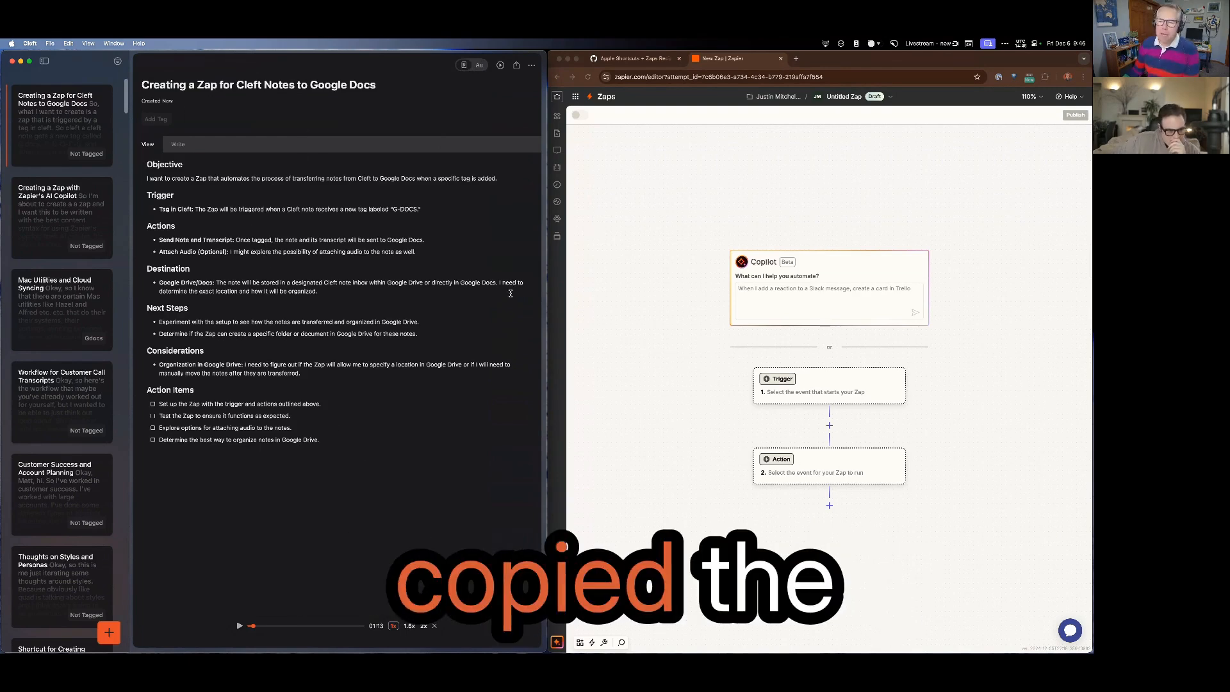
# Submit the structured note as the Copilot prompt and add its suggested Cleft Note Created, Google Docs Create Document From Text and Google Drive Move File steps
pyautogui.click(805, 290)
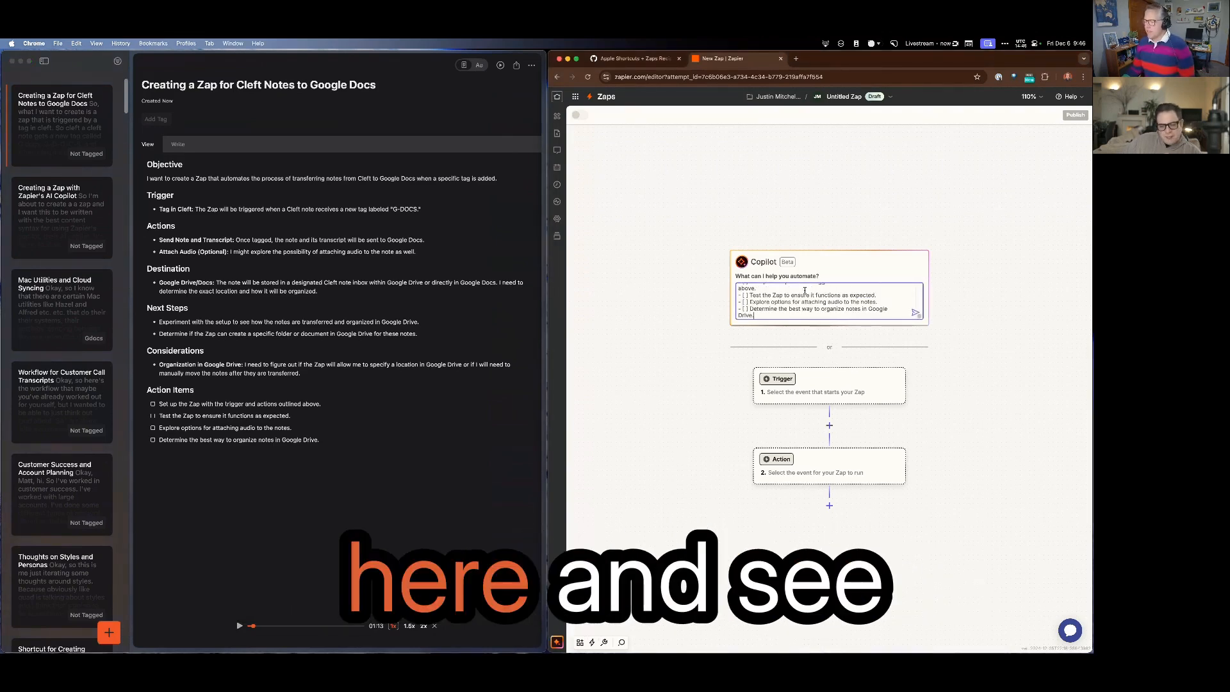
pyautogui.press('Return')
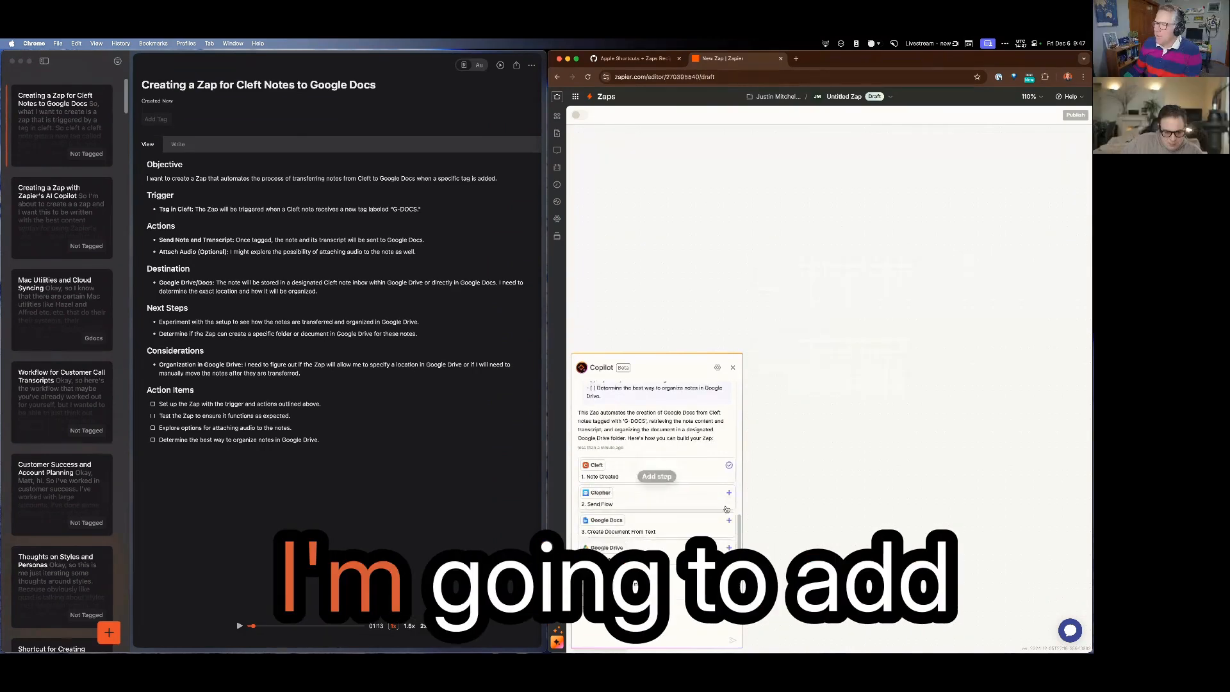
pyautogui.click(730, 522)
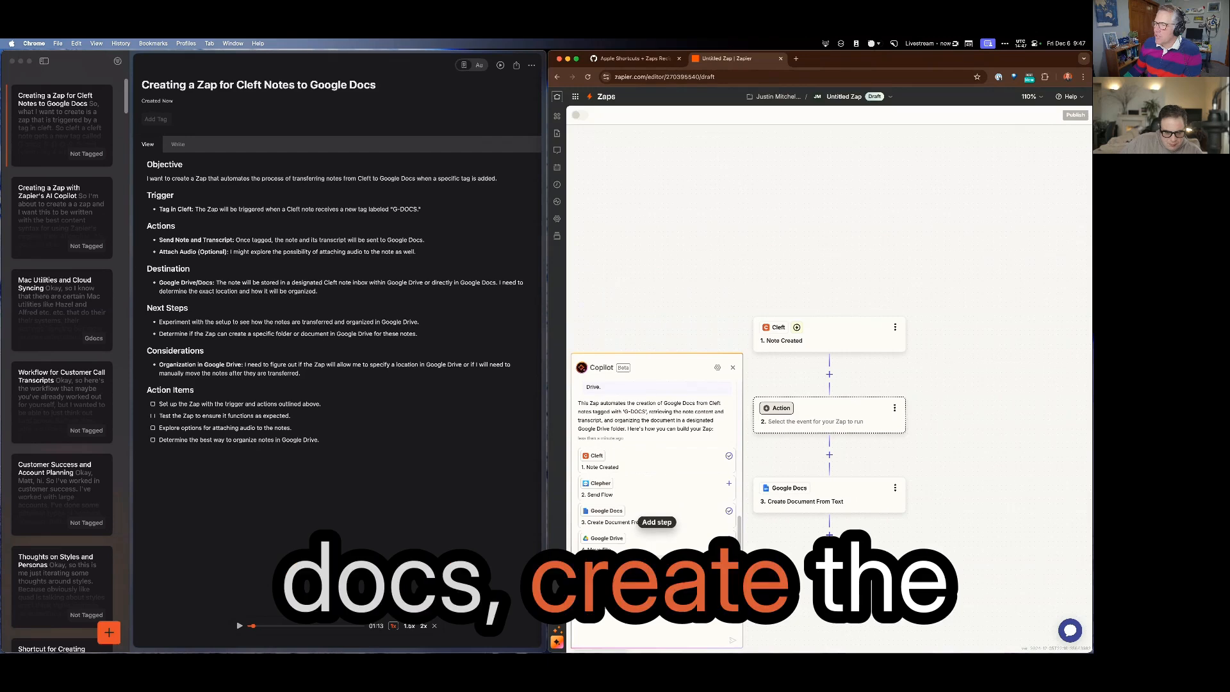
pyautogui.click(585, 550)
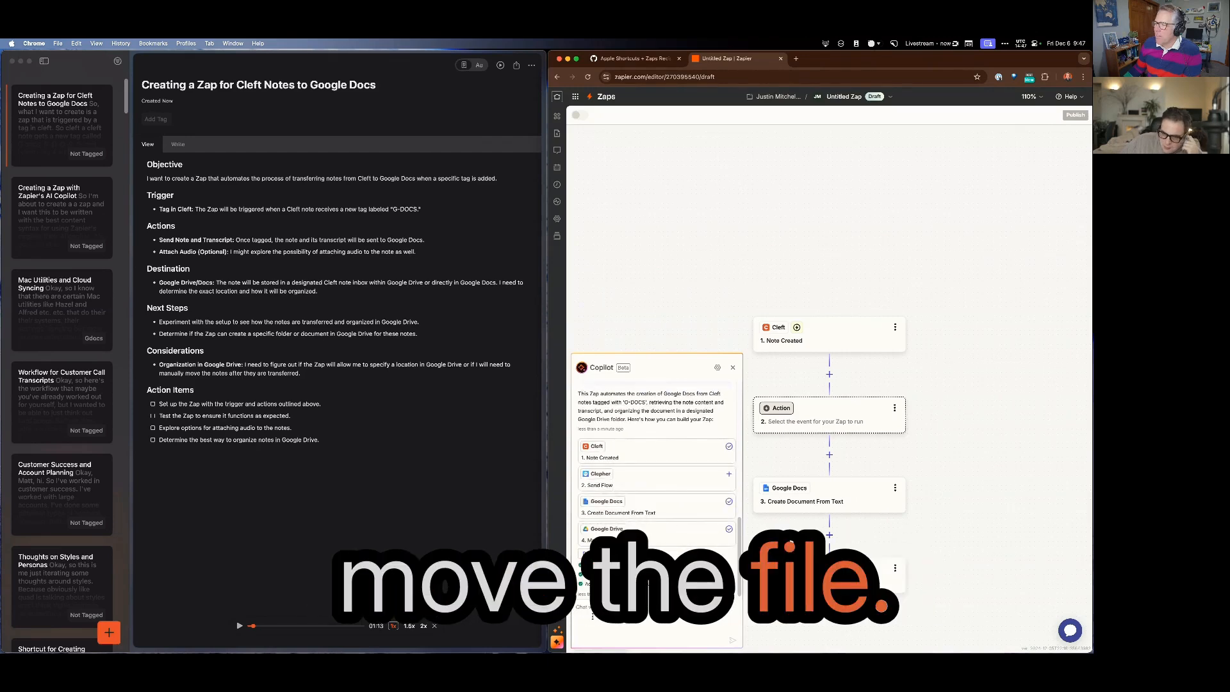
# Delete the empty second Action step from the Zap and close Copilot
pyautogui.click(895, 407)
pyautogui.click(936, 467)
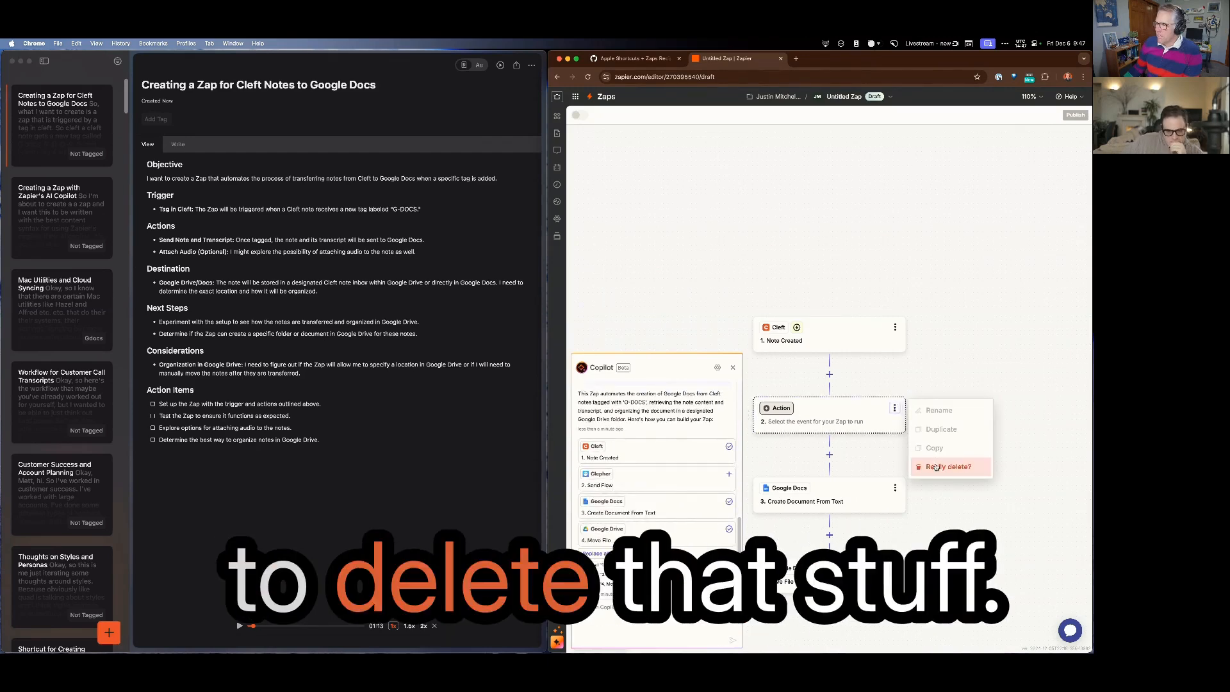
pyautogui.click(952, 469)
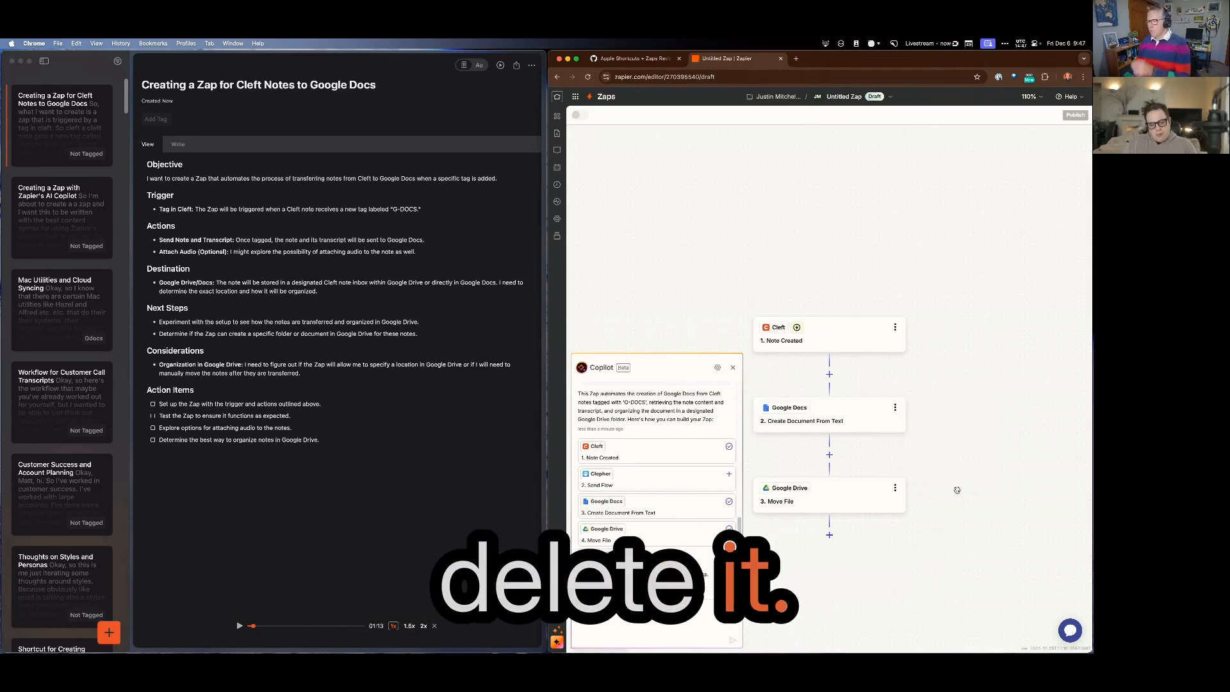
pyautogui.click(732, 368)
# Change the Cleft trigger's event to Tags Updated and select the first saved Cleft account for it
pyautogui.click(893, 338)
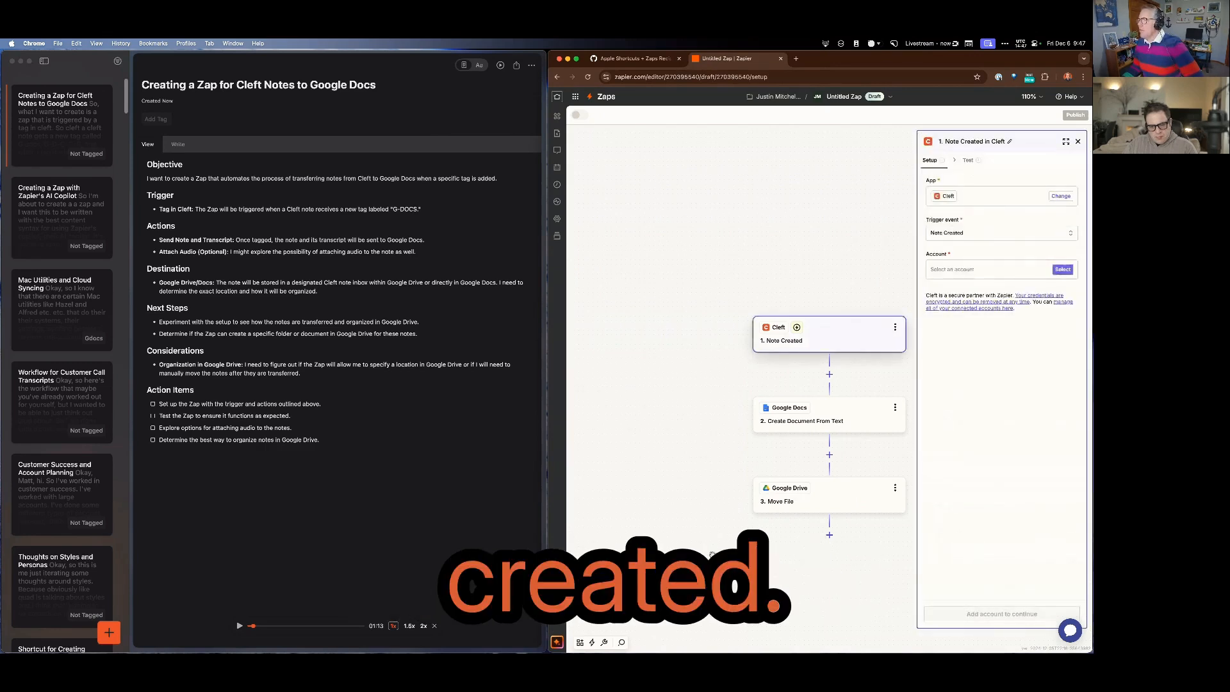
pyautogui.click(960, 235)
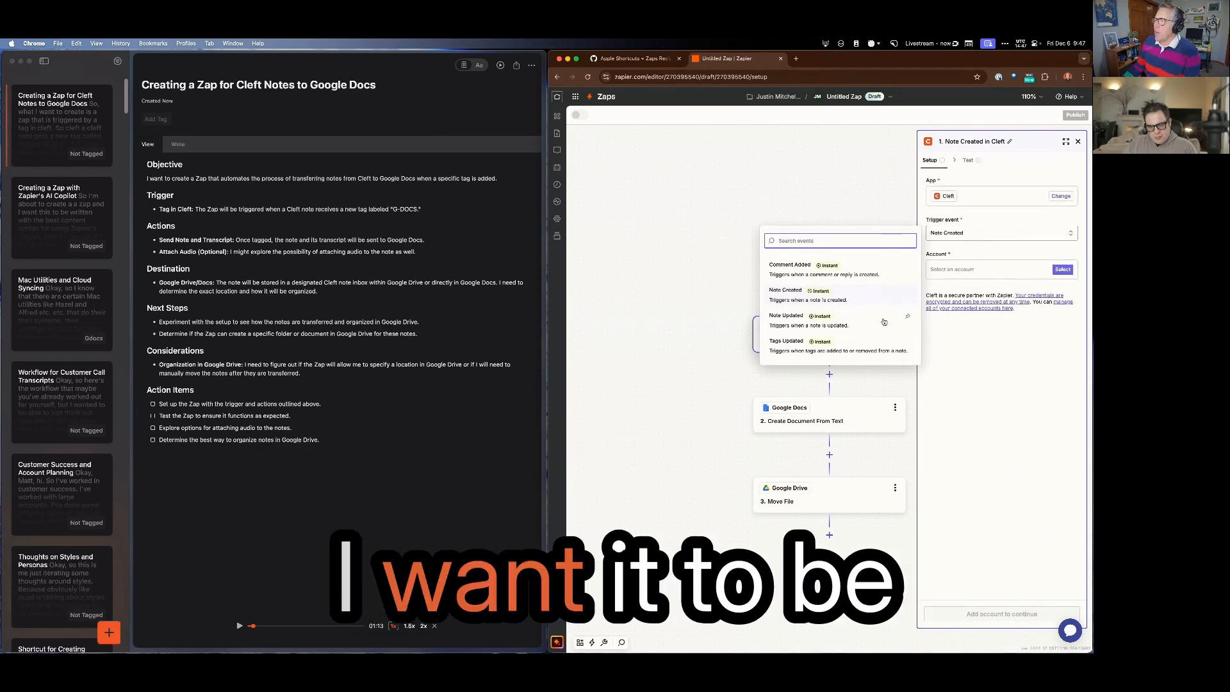
pyautogui.click(855, 351)
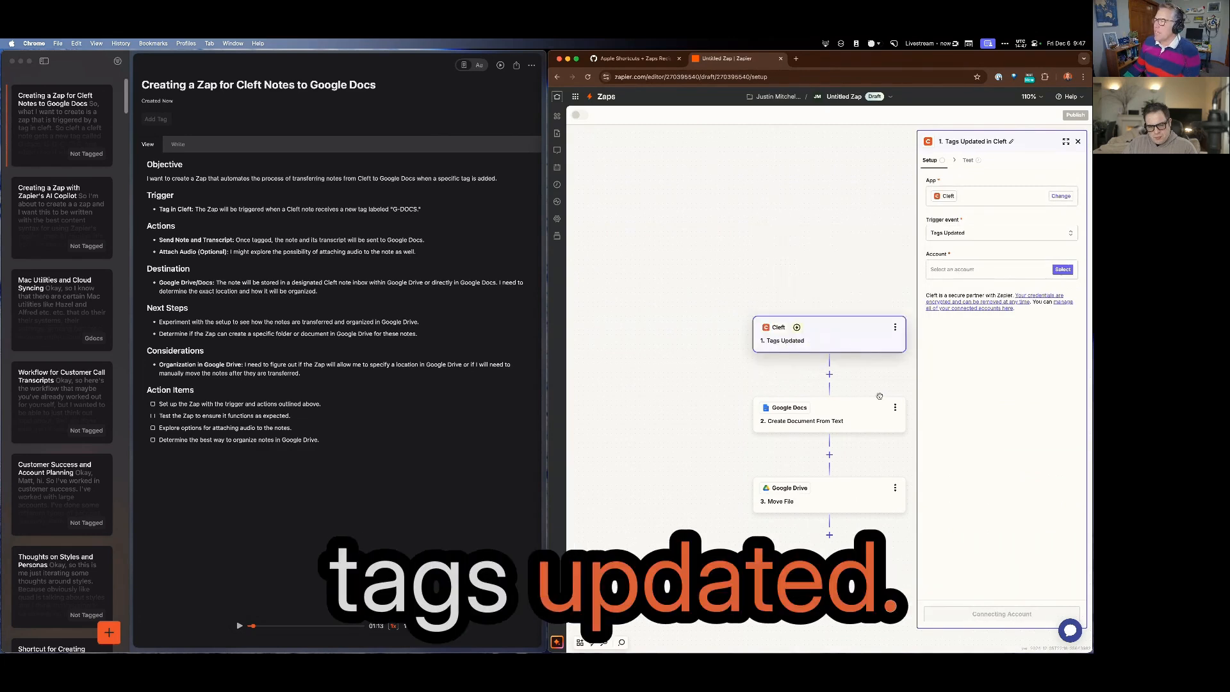
pyautogui.click(1063, 270)
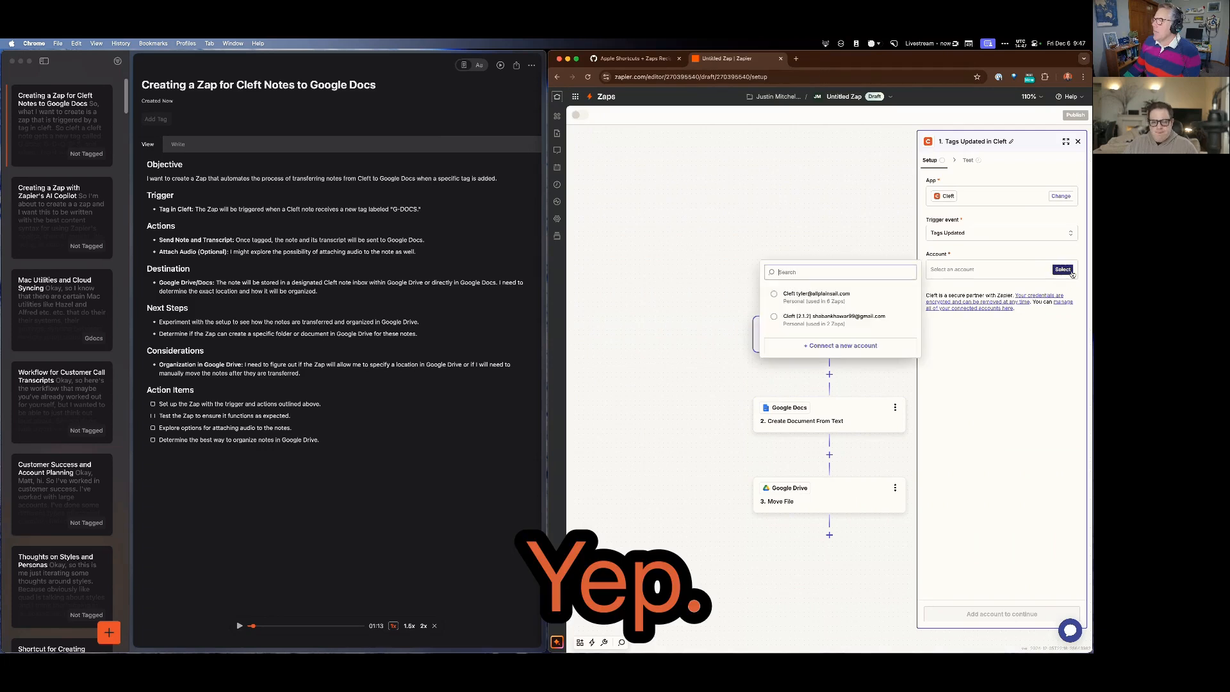
pyautogui.click(833, 294)
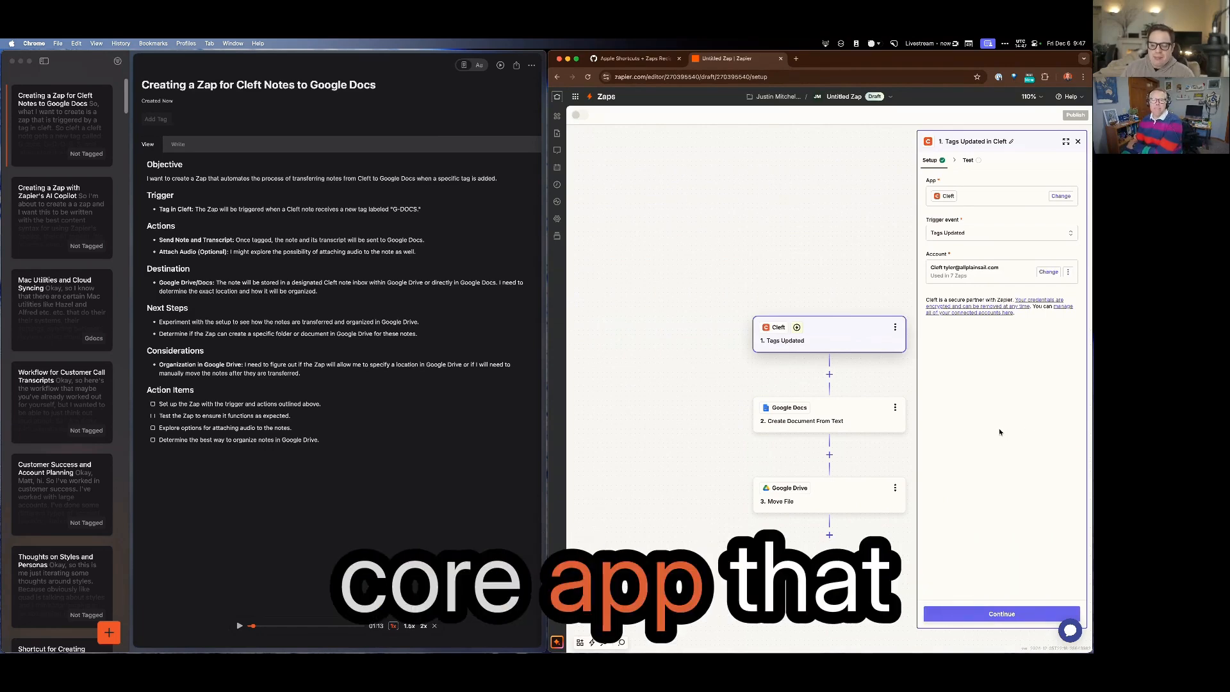
# Load test records for the Cleft trigger and continue with the Tags A record
pyautogui.click(1008, 616)
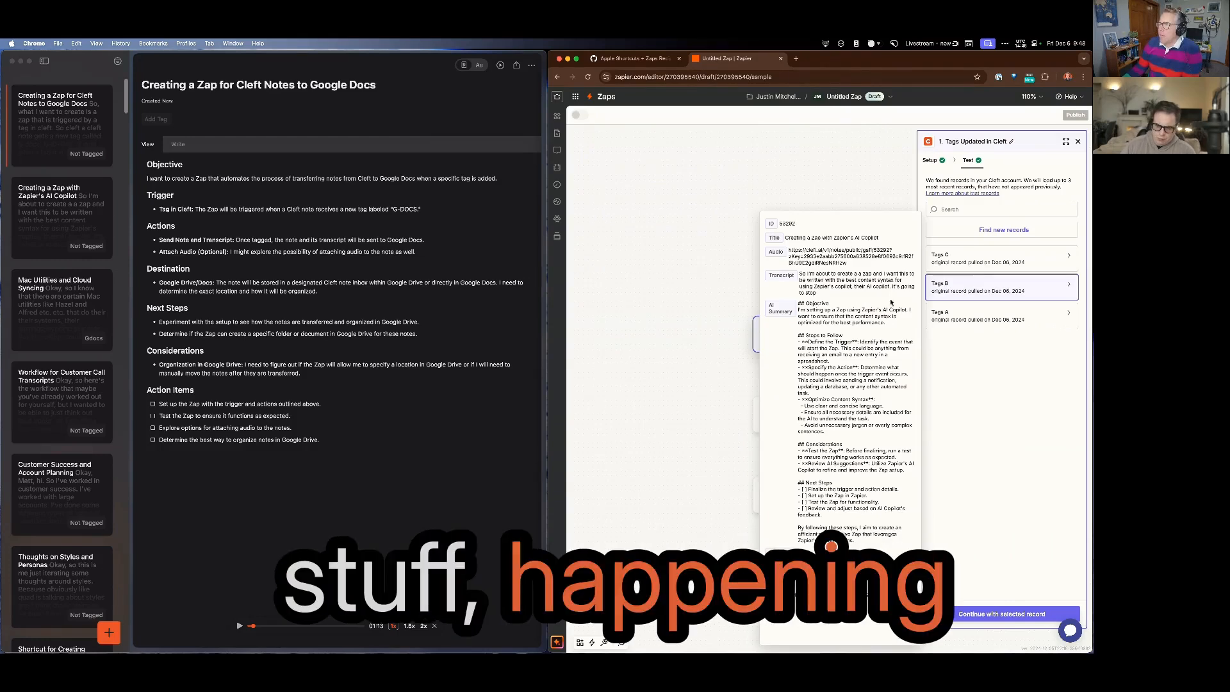
pyautogui.click(994, 319)
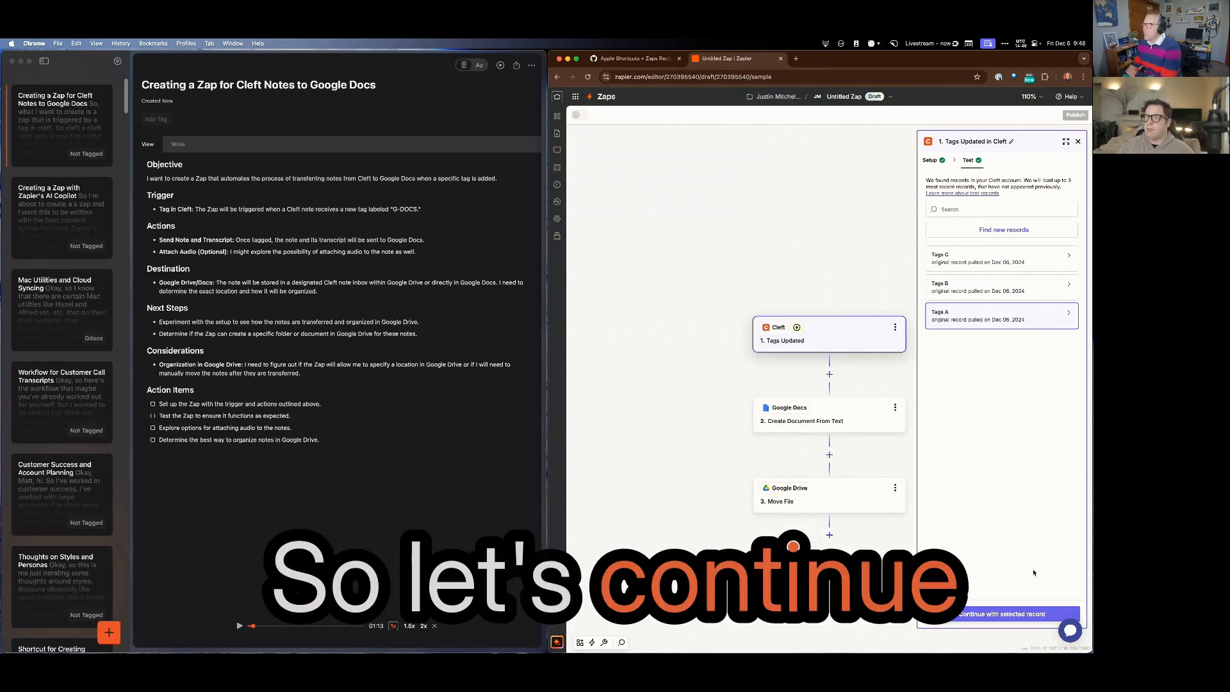
pyautogui.click(1014, 612)
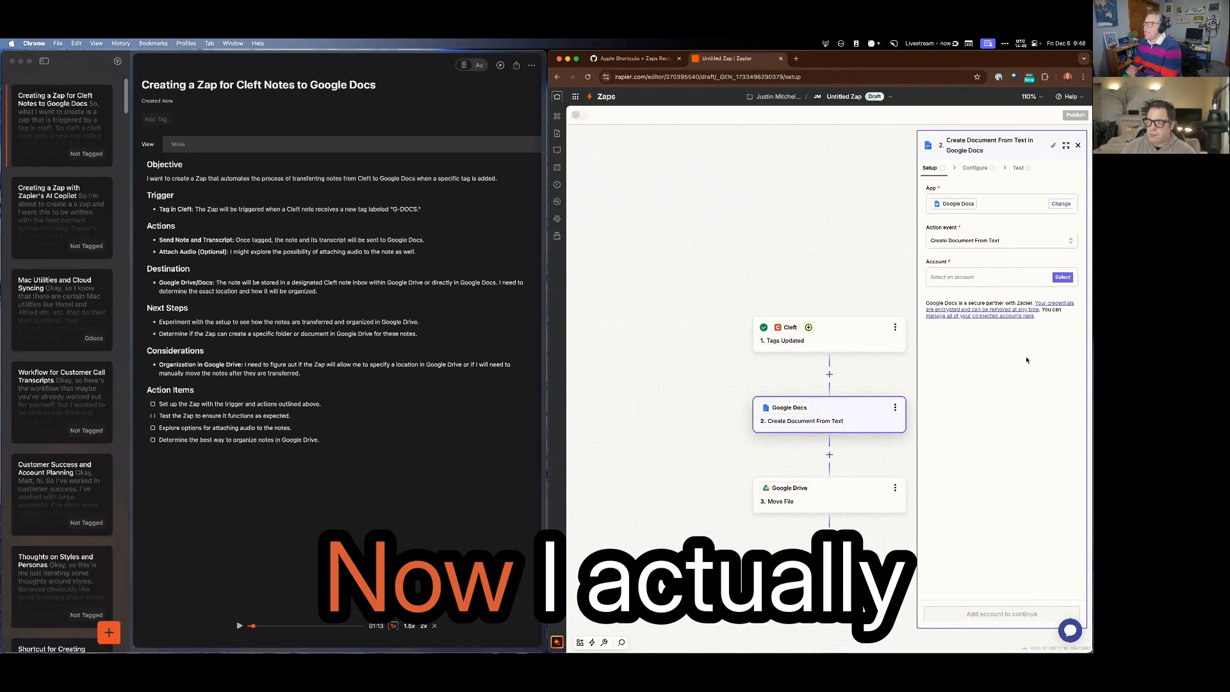
# Insert a Filter by Zapier step after the Cleft trigger that continues only if Tags exactly matches Gdocs
pyautogui.click(829, 376)
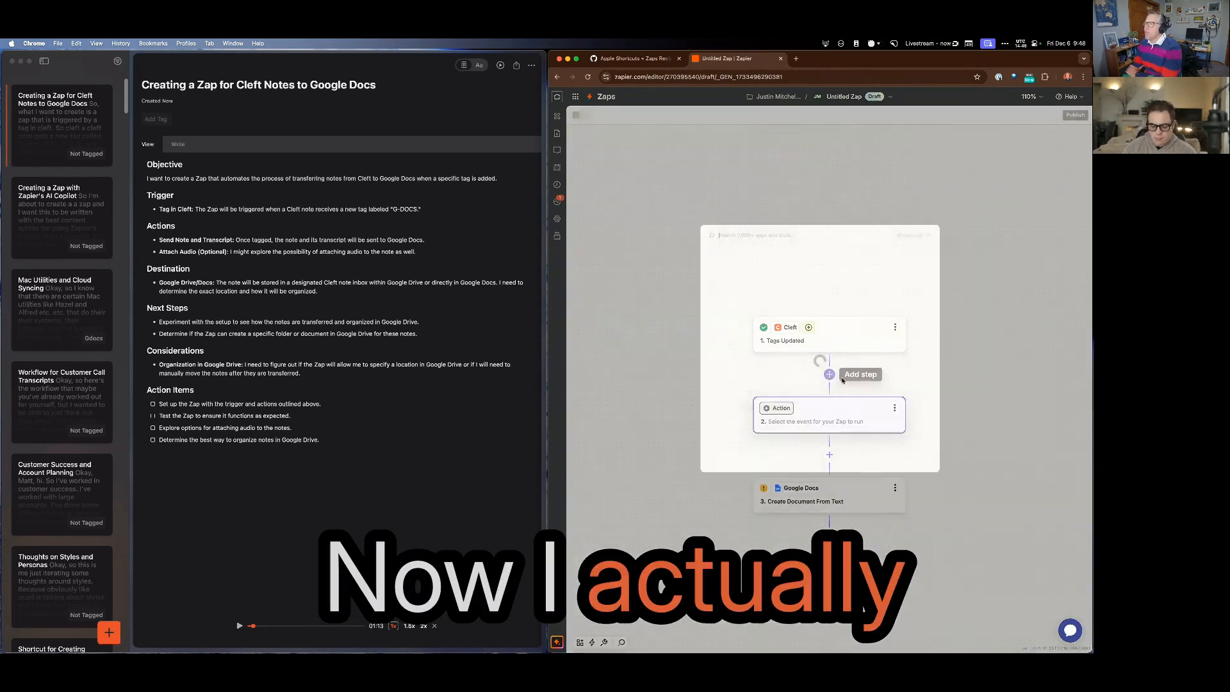
pyautogui.click(843, 305)
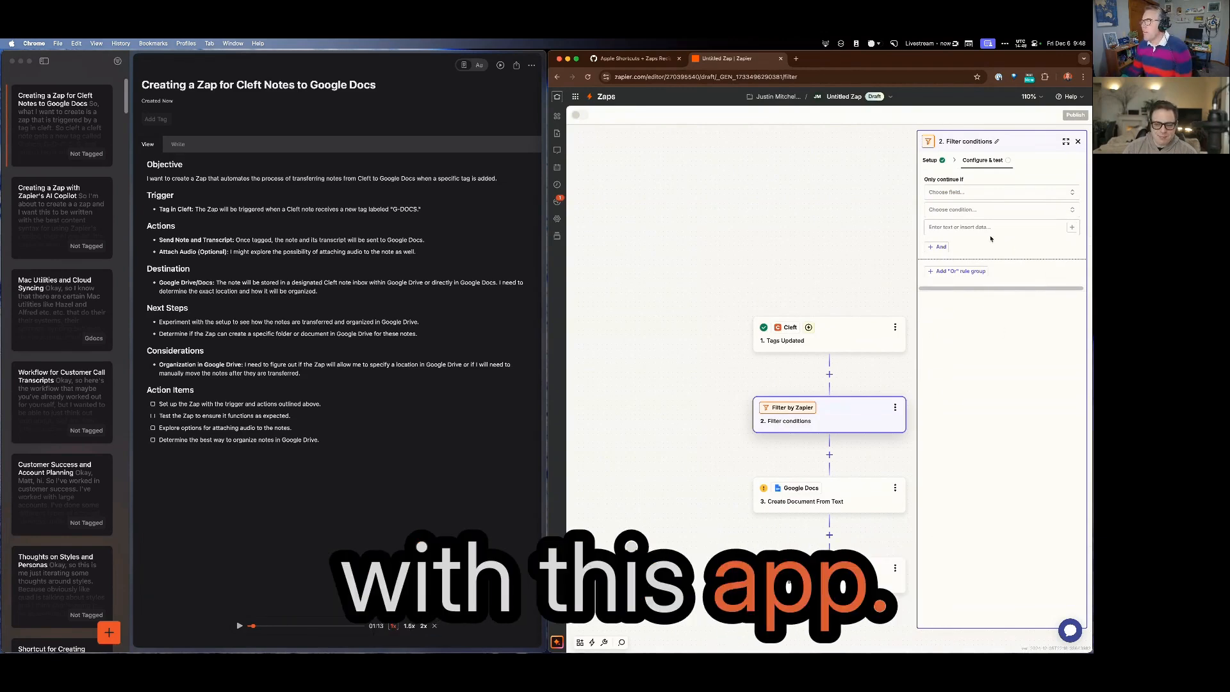
pyautogui.click(1013, 192)
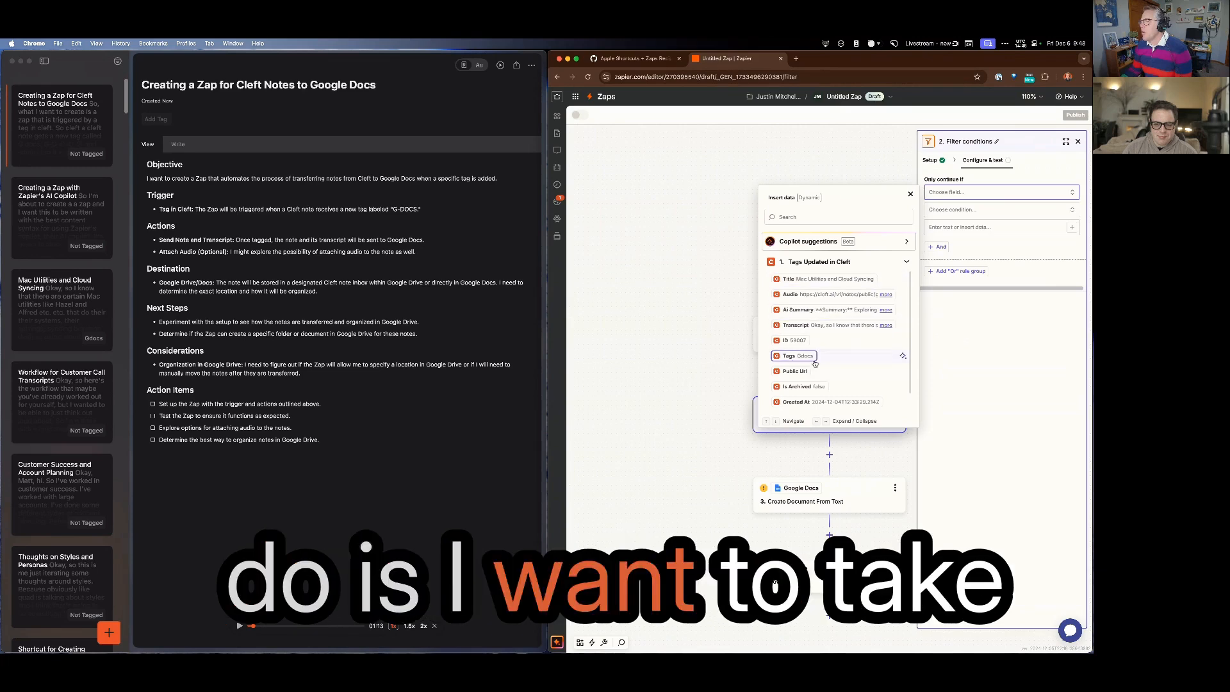
pyautogui.click(846, 356)
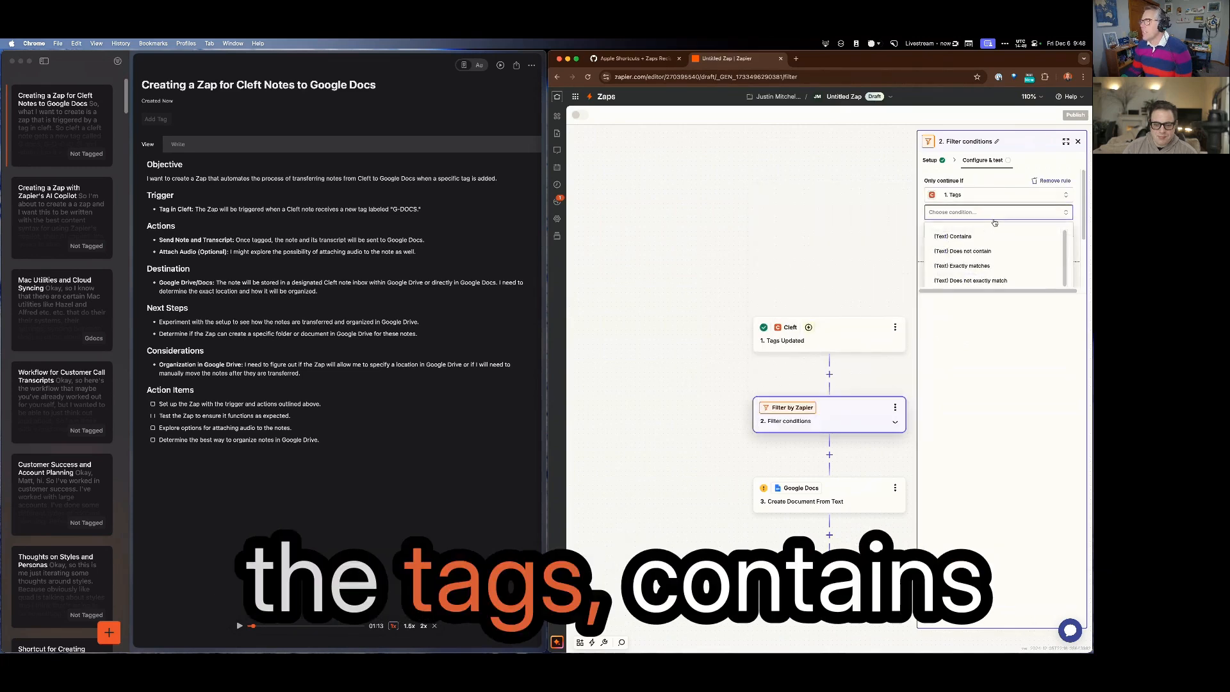
pyautogui.click(993, 237)
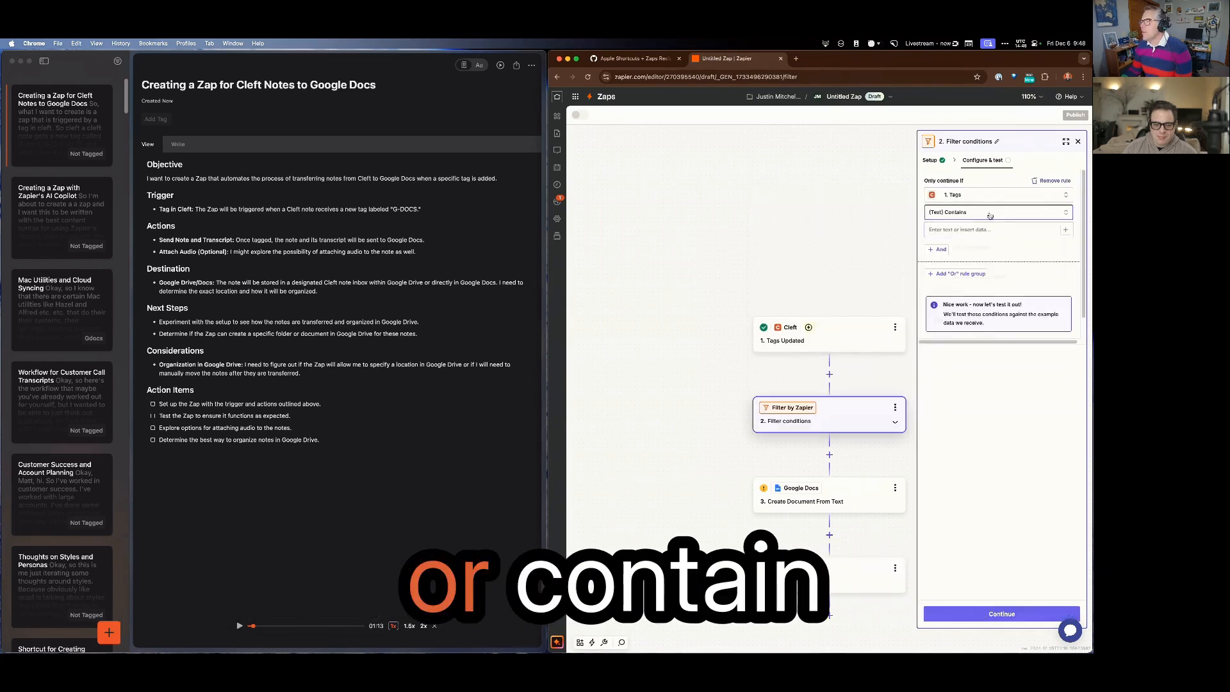
pyautogui.click(991, 213)
pyautogui.click(988, 266)
pyautogui.click(970, 234)
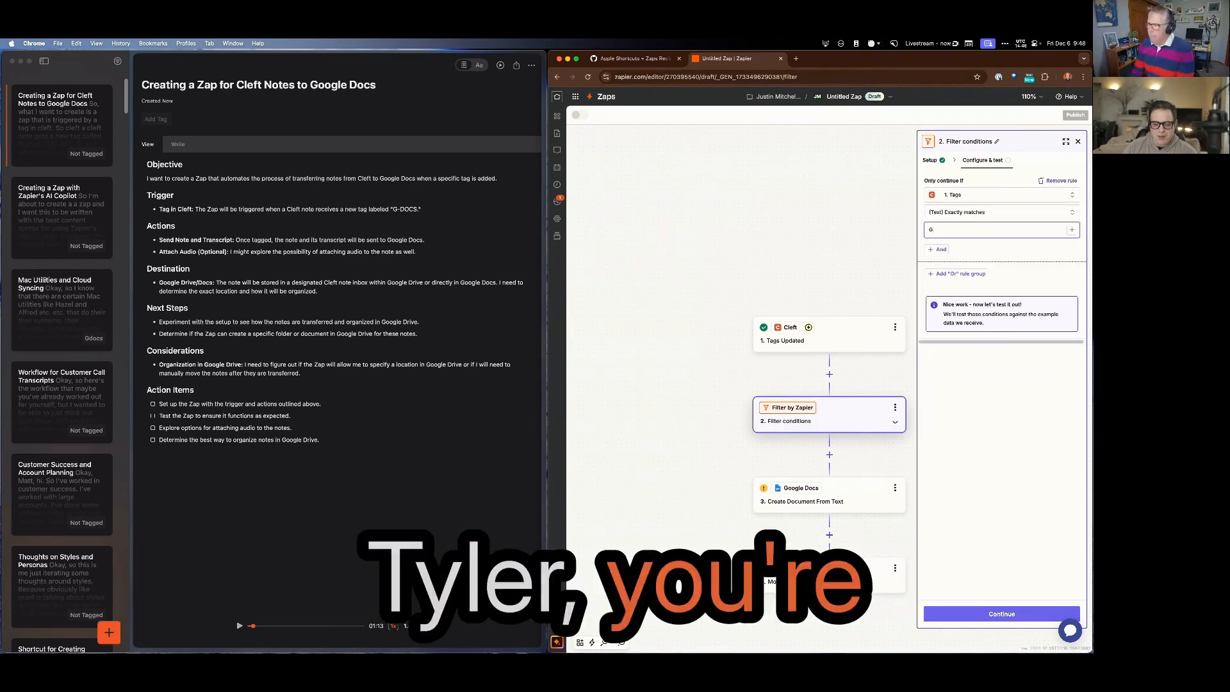
pyautogui.write('Gdocs')
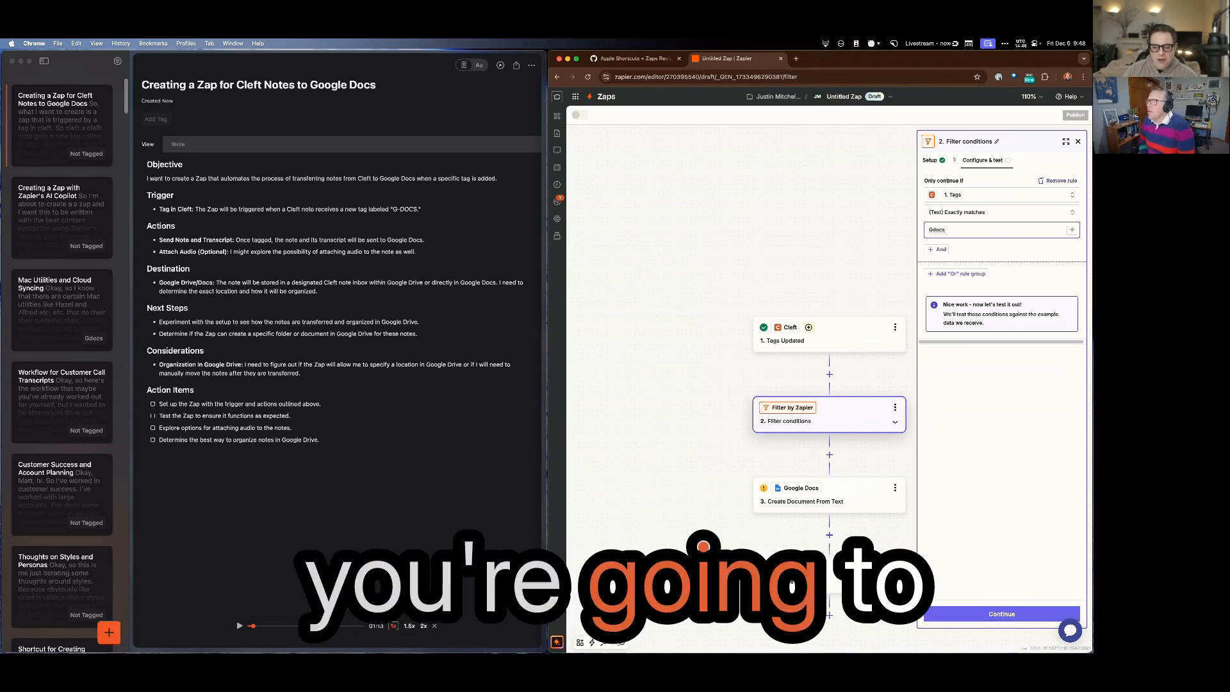
# Record a new Cleft voice note about adding a filter to the Zap and retrying Zapier's Copilot
pyautogui.click(404, 284)
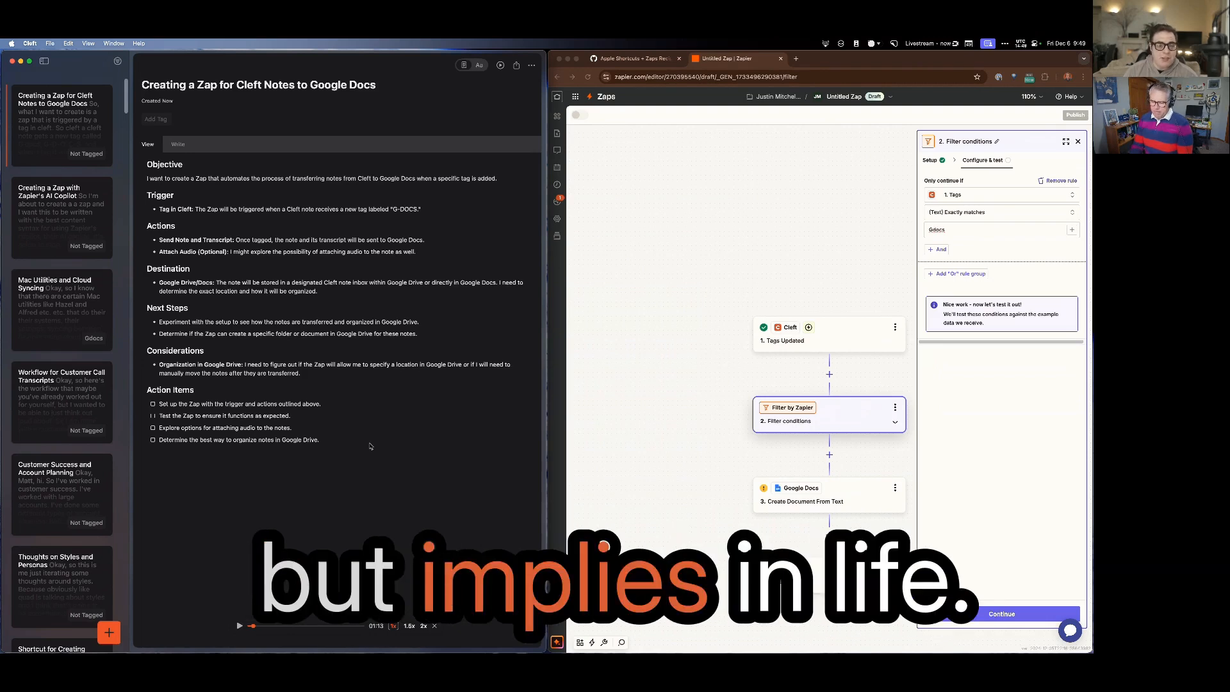
pyautogui.press('super+n')
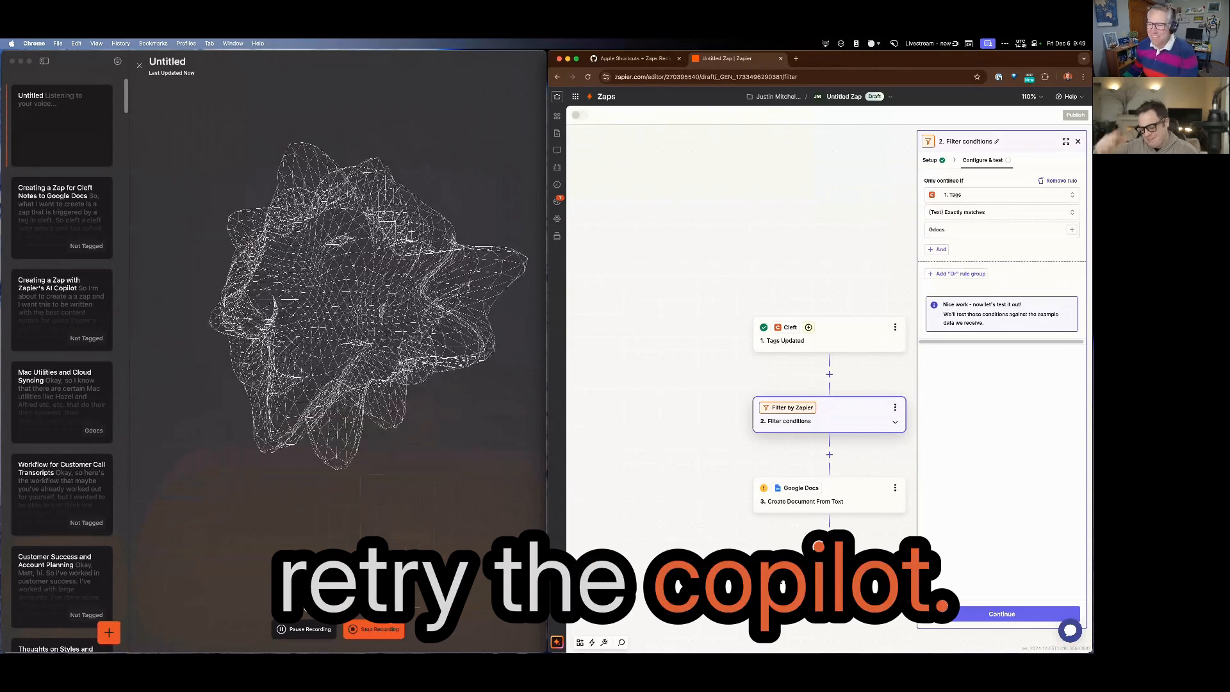
pyautogui.click(387, 634)
pyautogui.click(380, 629)
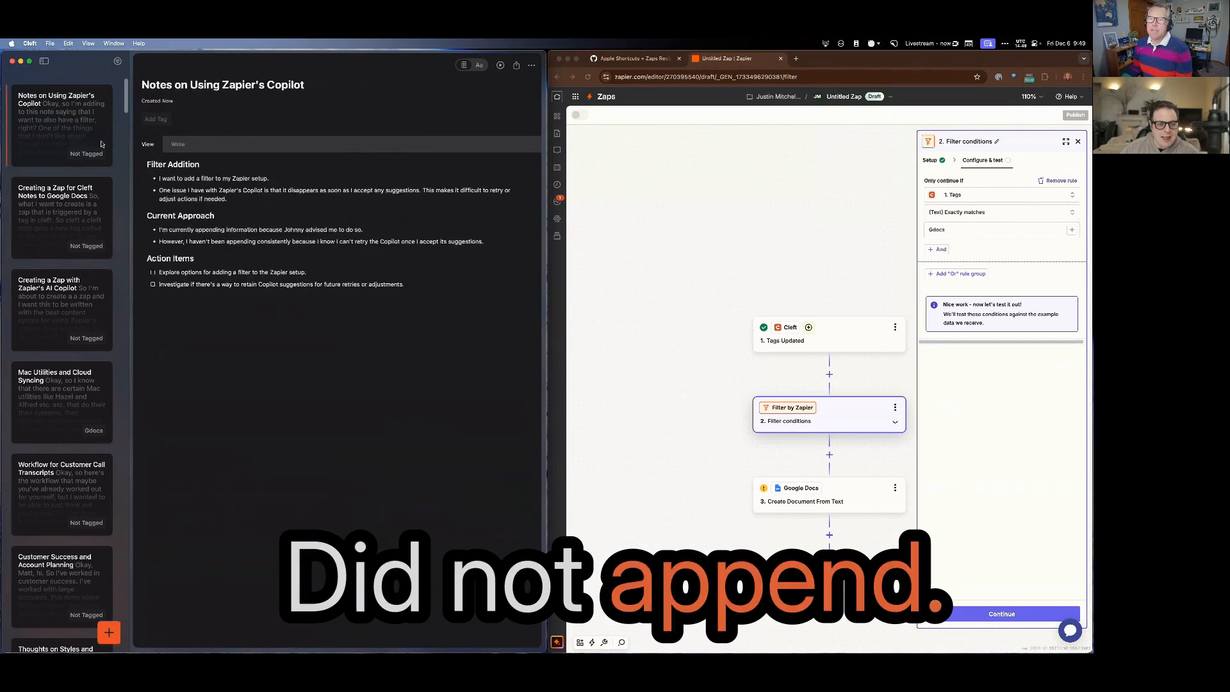
# Append an audio recording to the Creating a Zap for Cleft Notes to Google Docs note and inspect its Markdown source
pyautogui.click(69, 218)
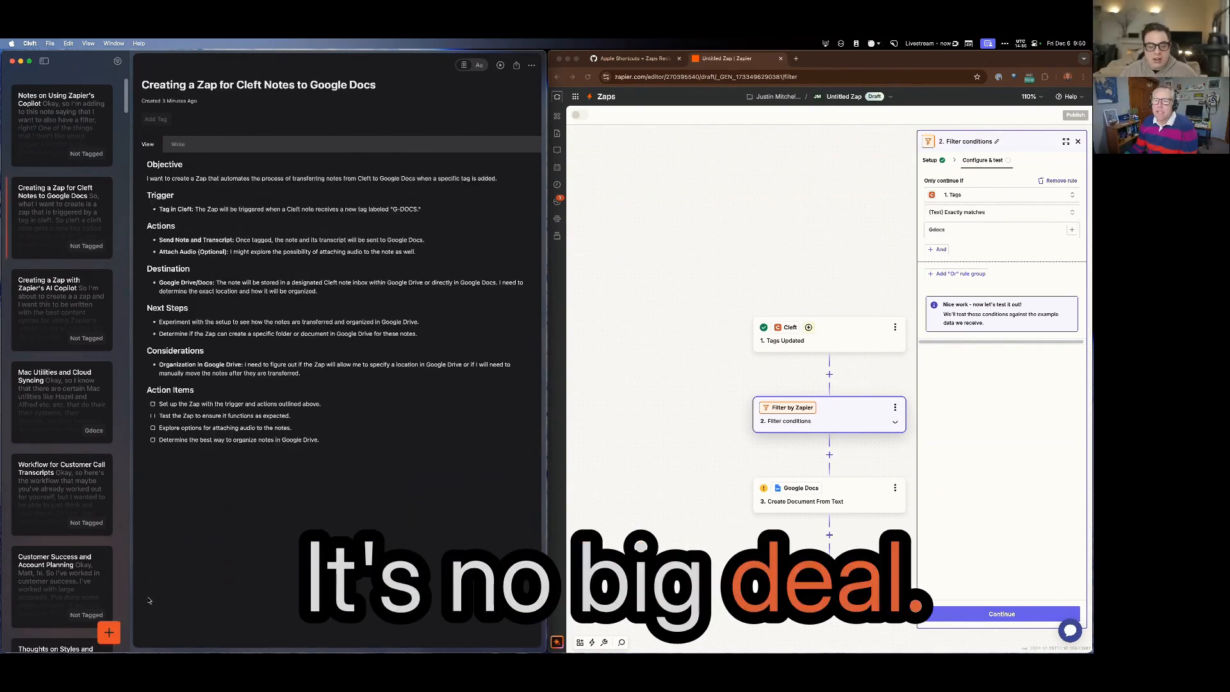
pyautogui.click(109, 634)
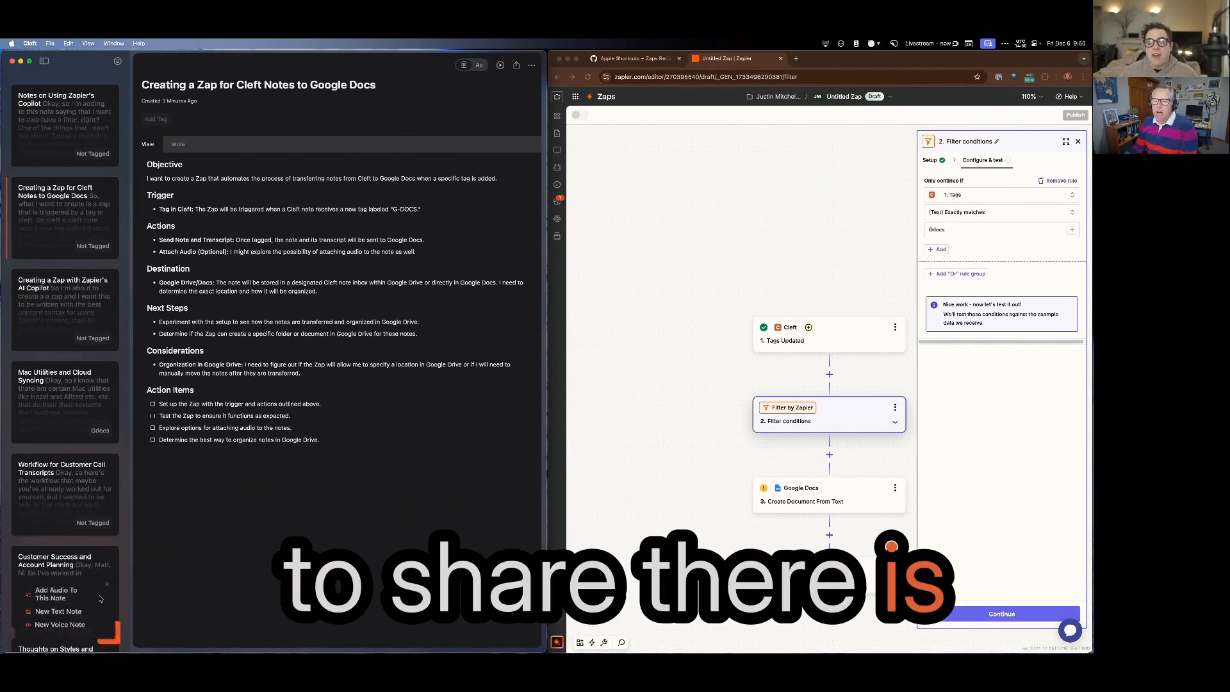
pyautogui.click(58, 596)
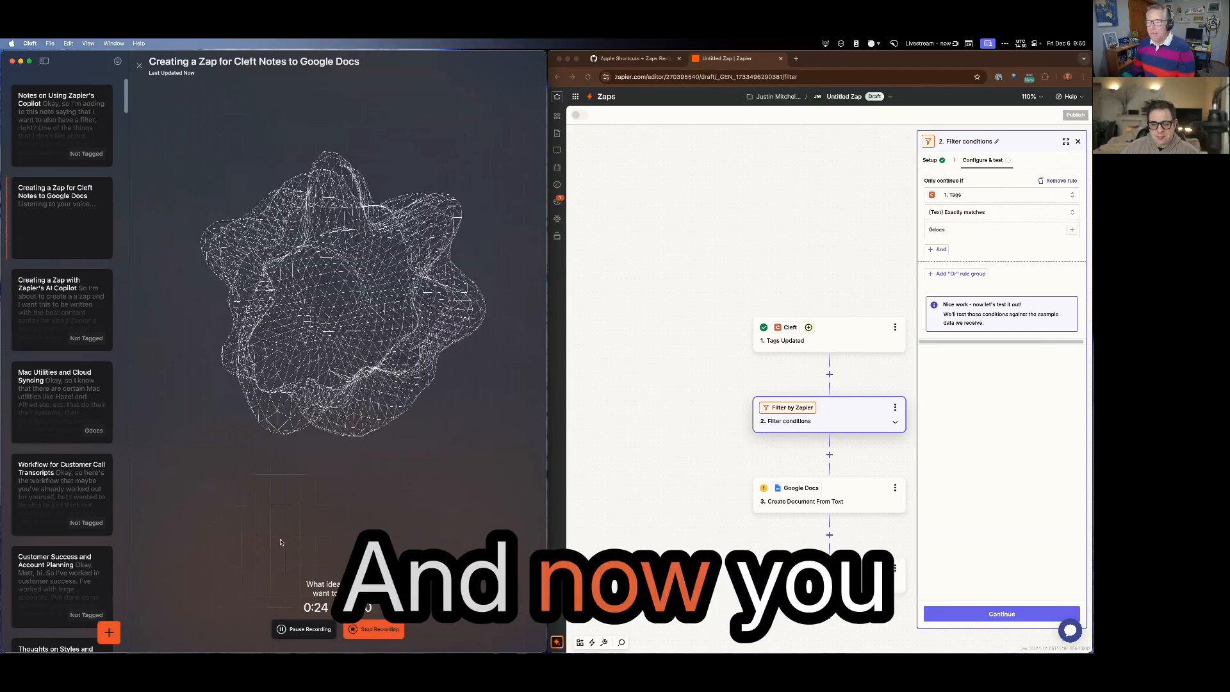
pyautogui.click(374, 629)
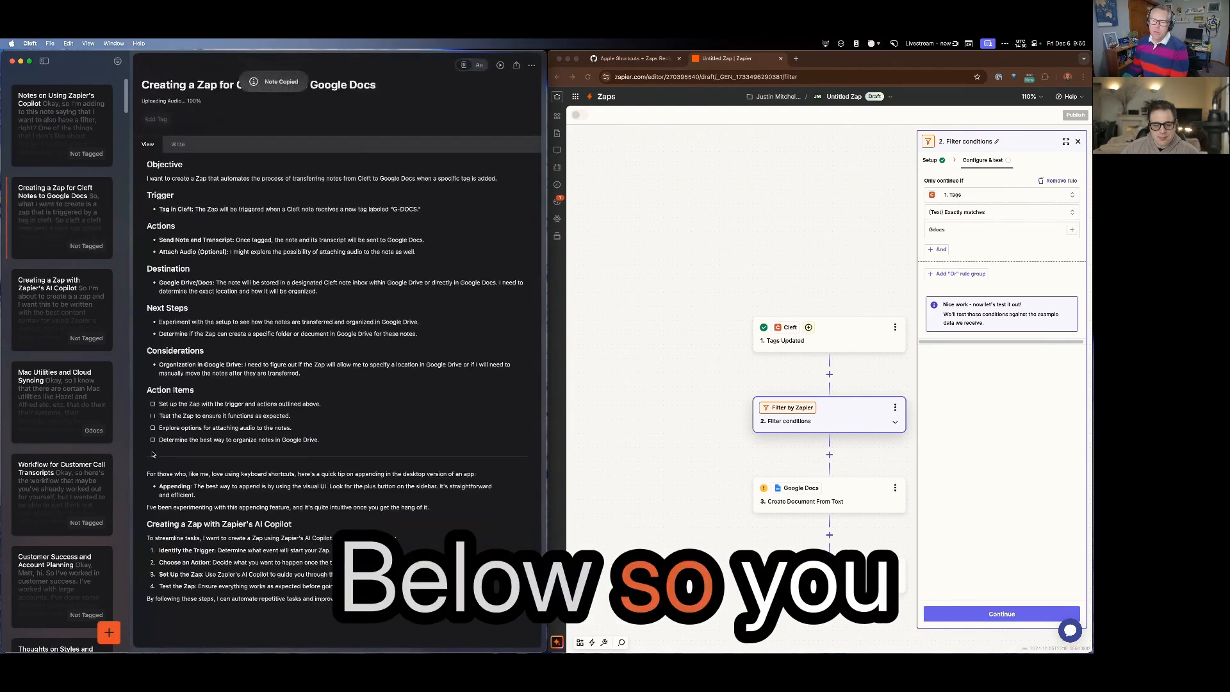
pyautogui.click(177, 146)
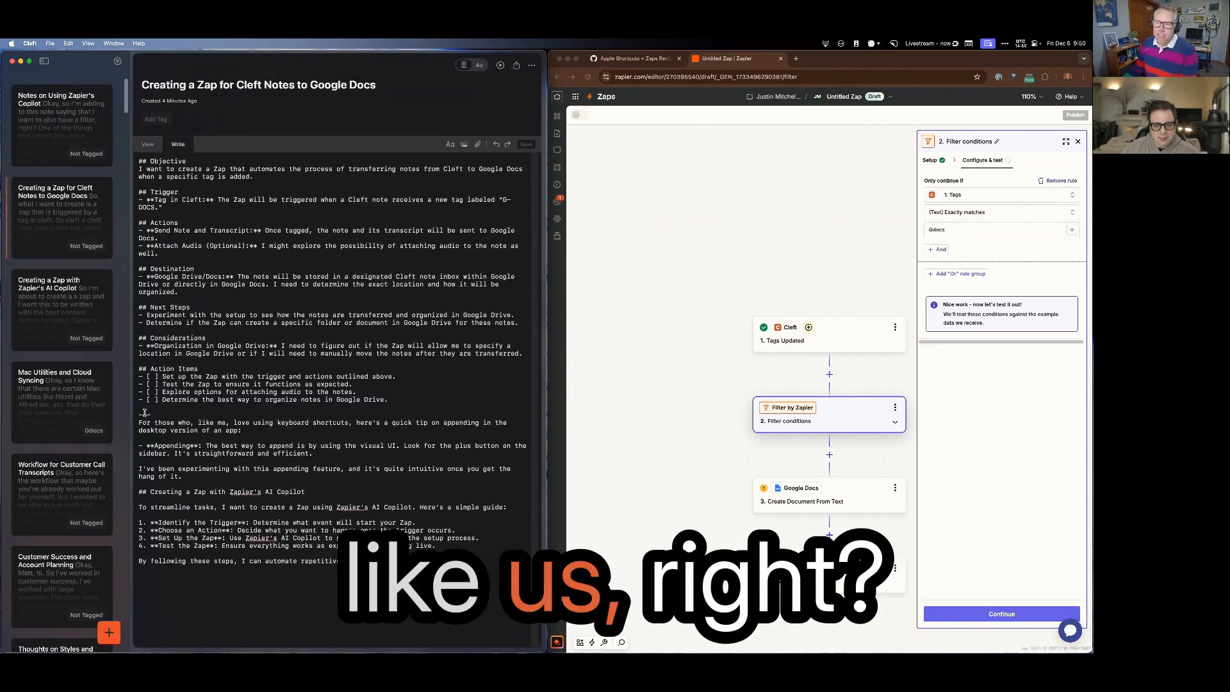
pyautogui.click(147, 145)
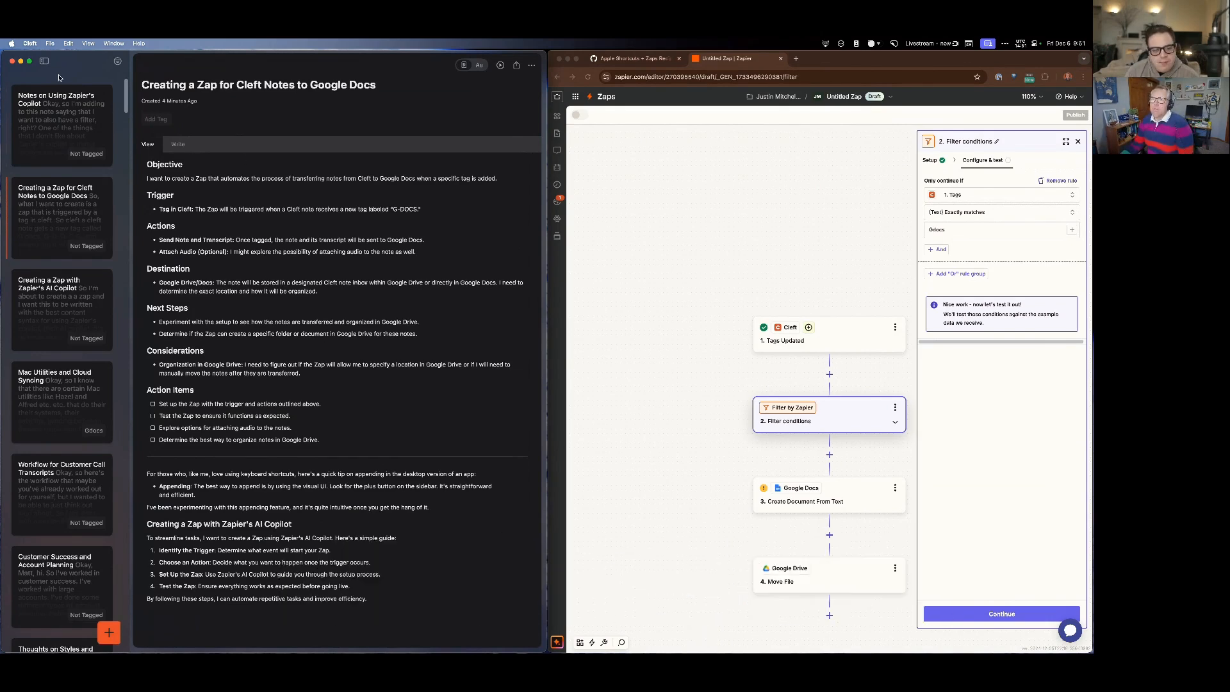
# Check the Gdocs tag on the Mac Utilities and Cloud Syncing note, then return to the Google Docs Zap note with the notes list hidden
pyautogui.click(44, 61)
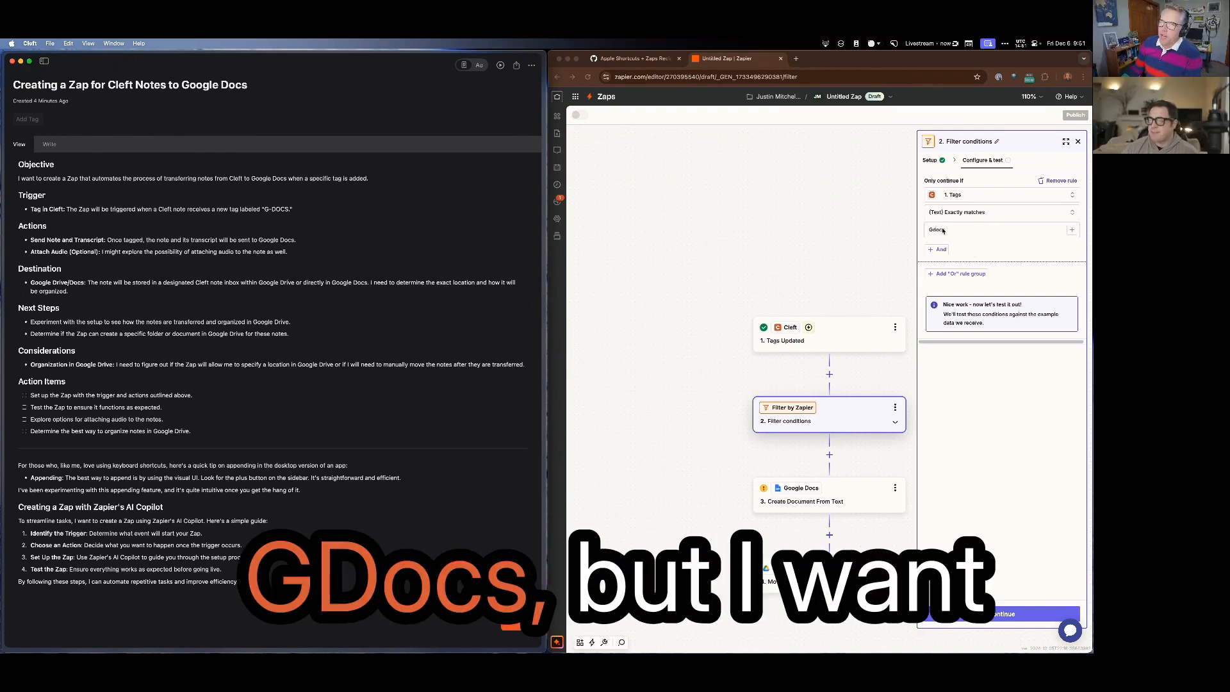
pyautogui.click(43, 62)
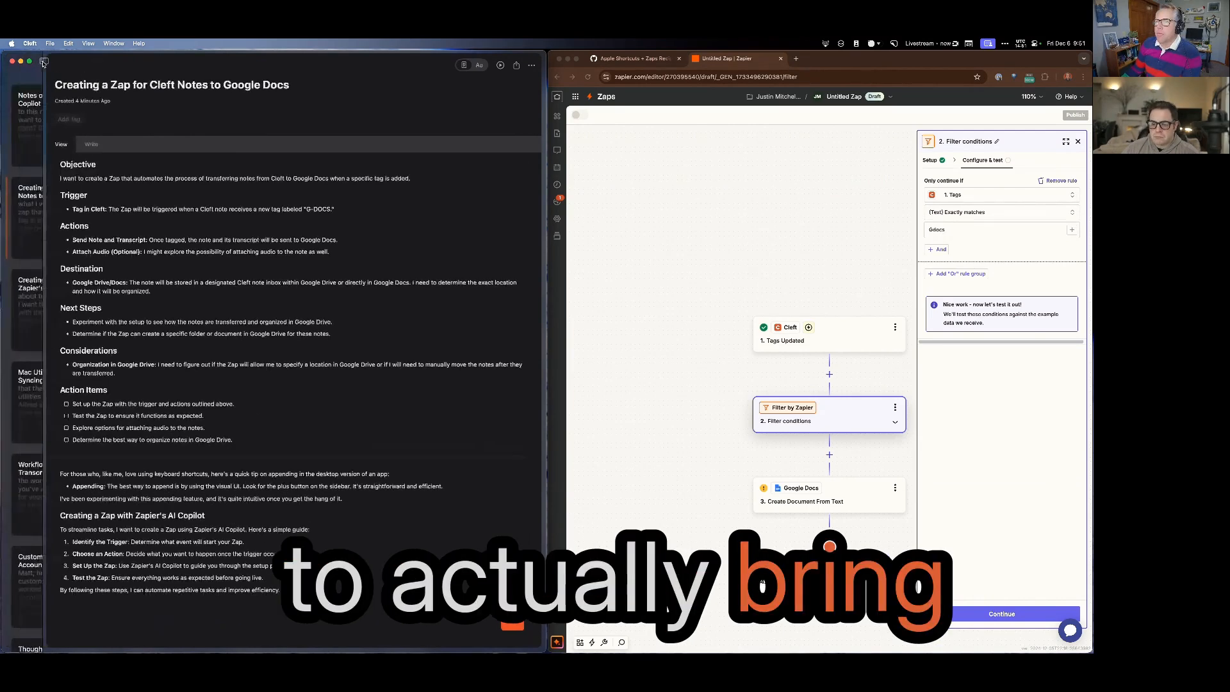
pyautogui.click(75, 314)
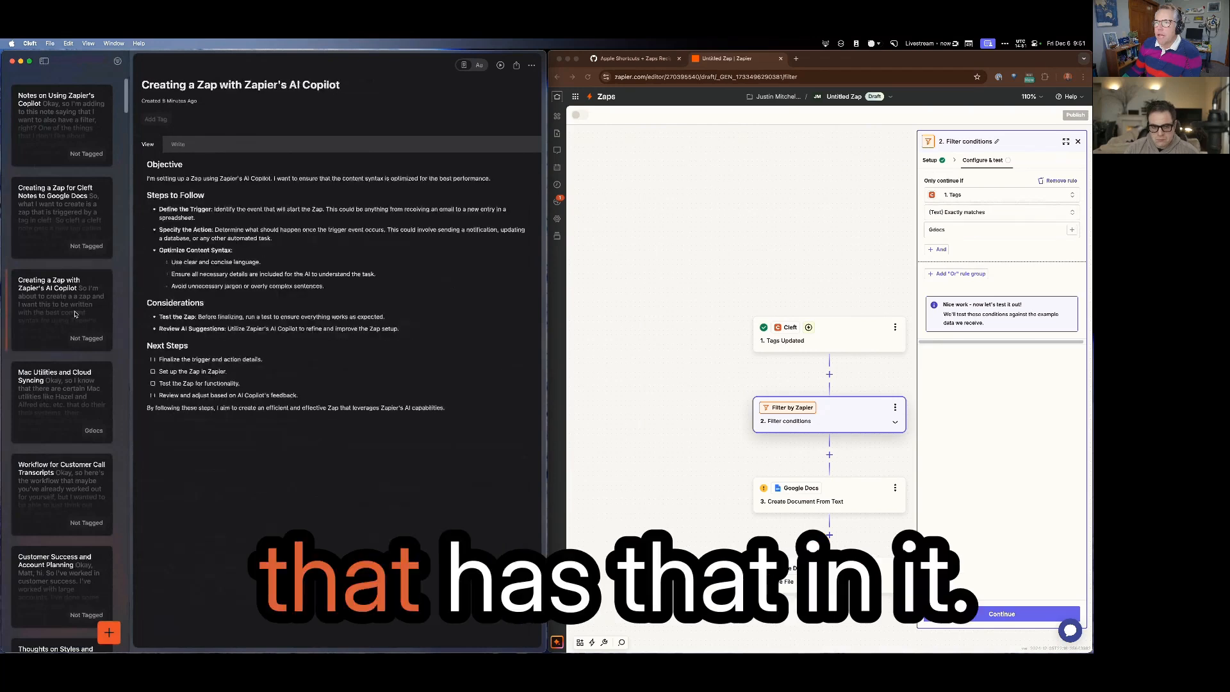
pyautogui.click(59, 391)
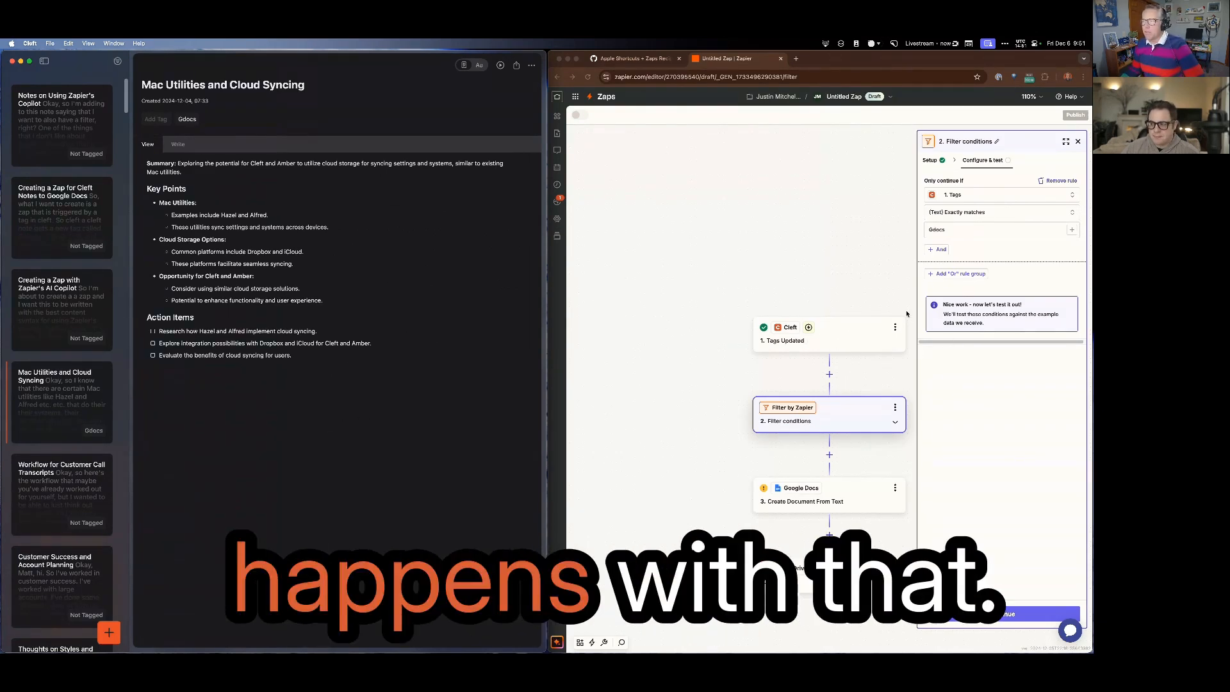
pyautogui.click(62, 232)
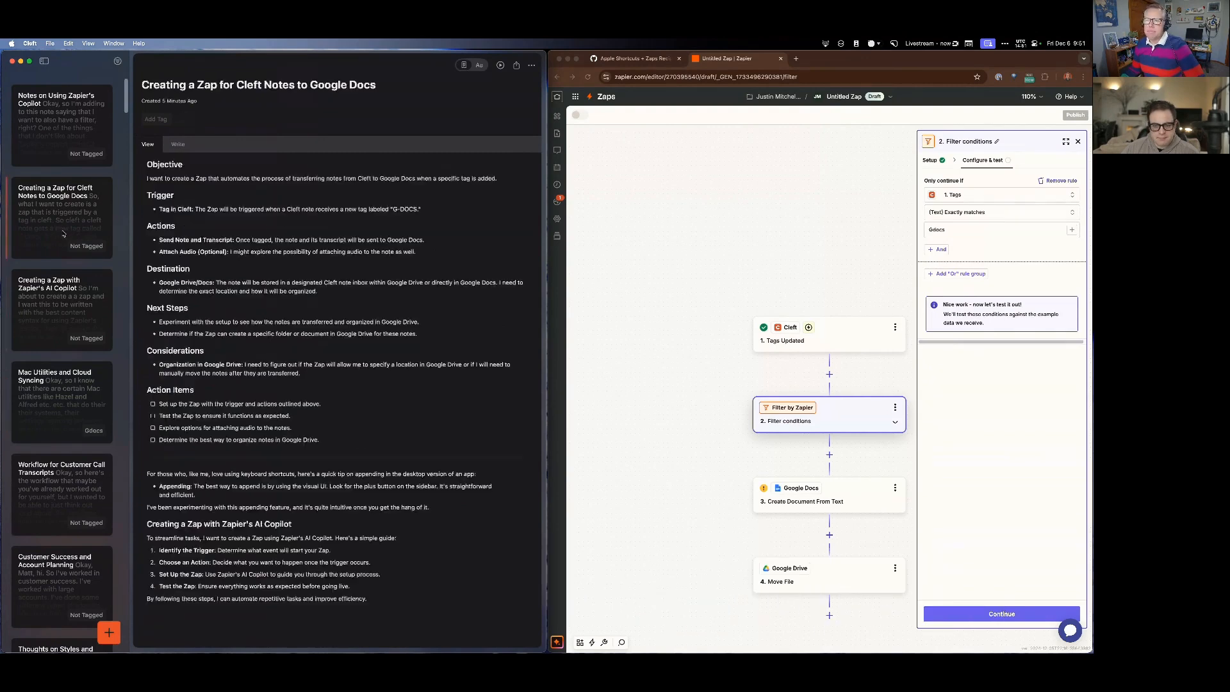
pyautogui.click(44, 61)
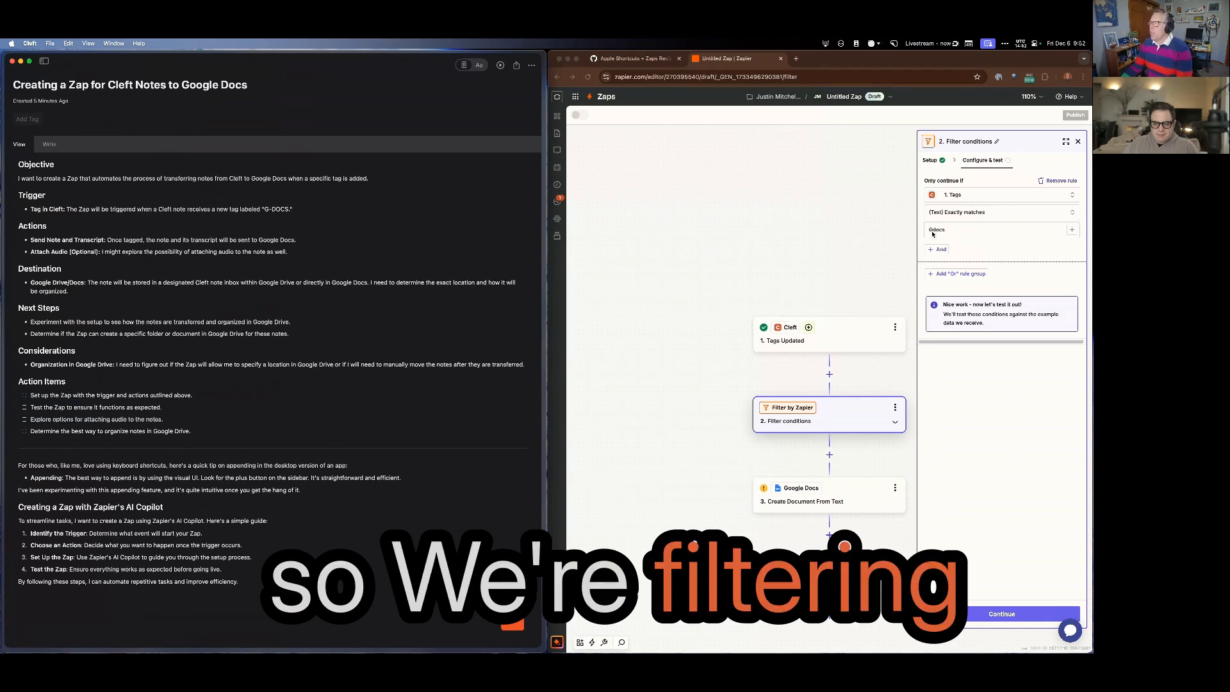
# Test the filter against the Gdocs-tagged record, check the matched item and continue to the Google Docs step
pyautogui.click(1010, 618)
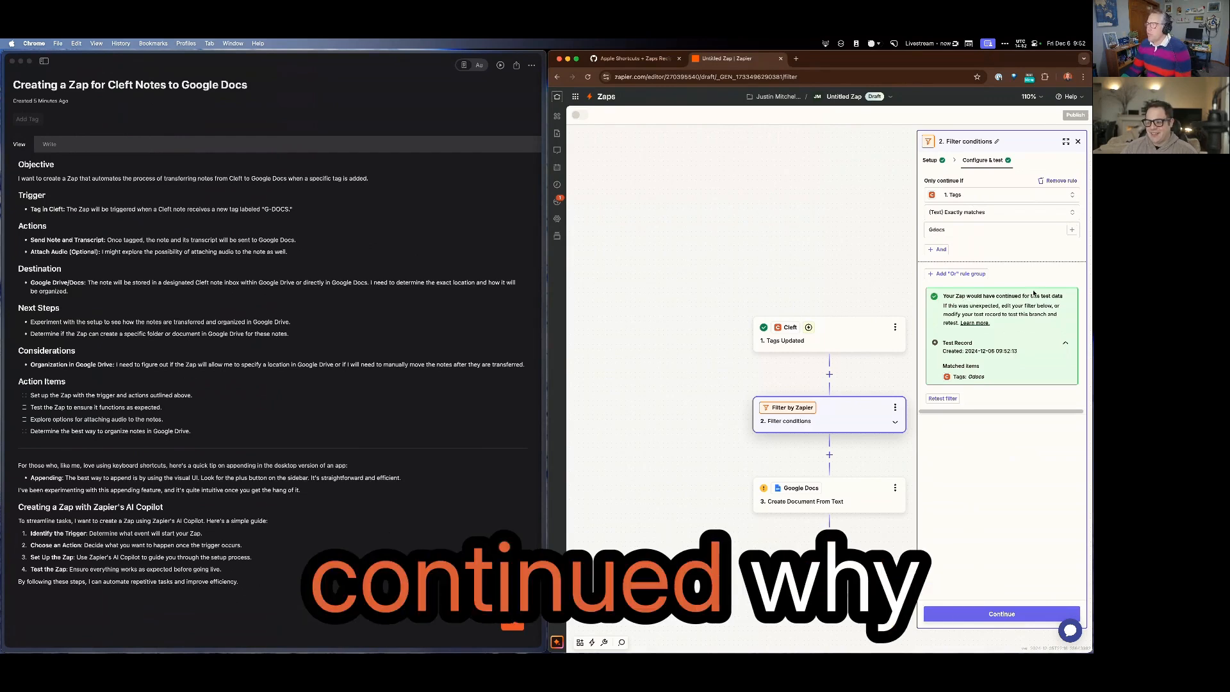
pyautogui.moveTo(954, 376); pyautogui.dragTo(998, 379)
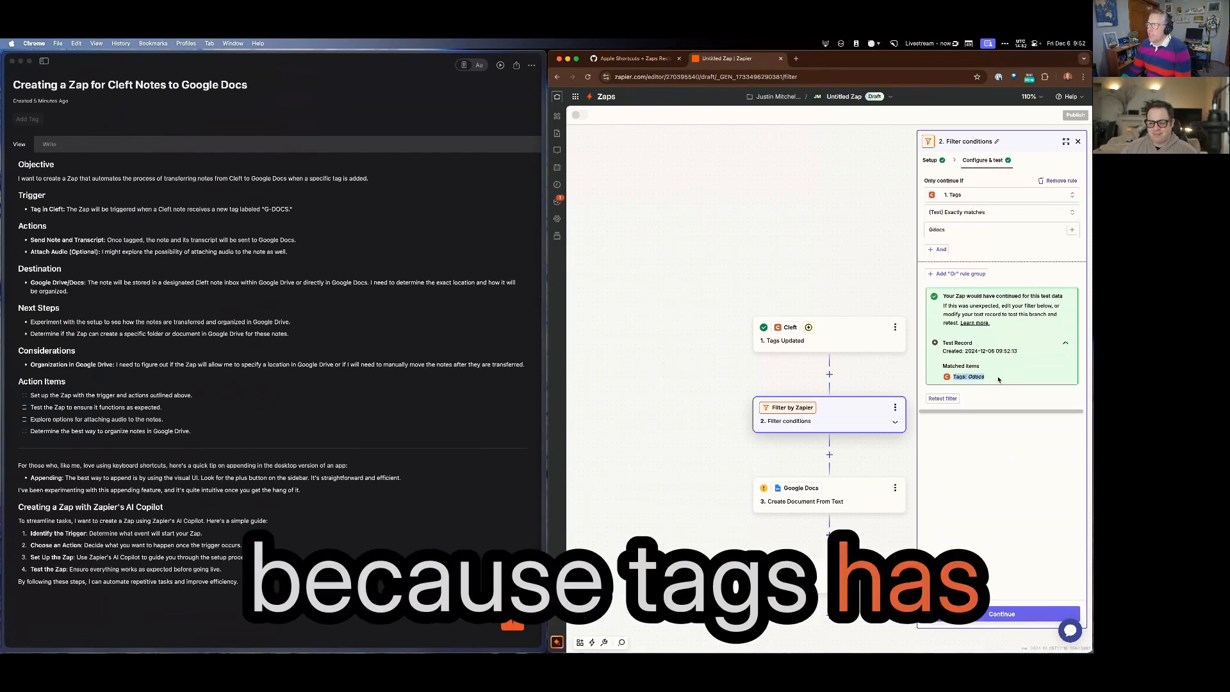
pyautogui.click(1019, 615)
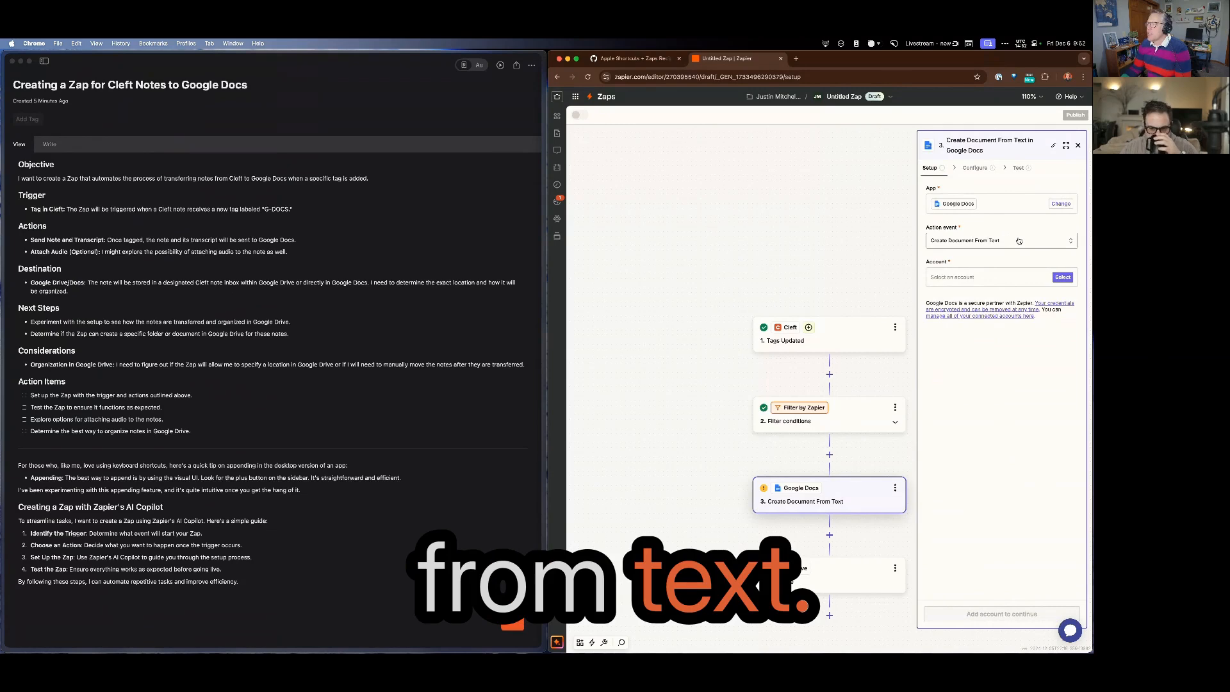
# Connect the Cleft Notes Google account to the Create Document From Text step, allow Zapier's Drive access and continue to its configuration
pyautogui.click(1026, 279)
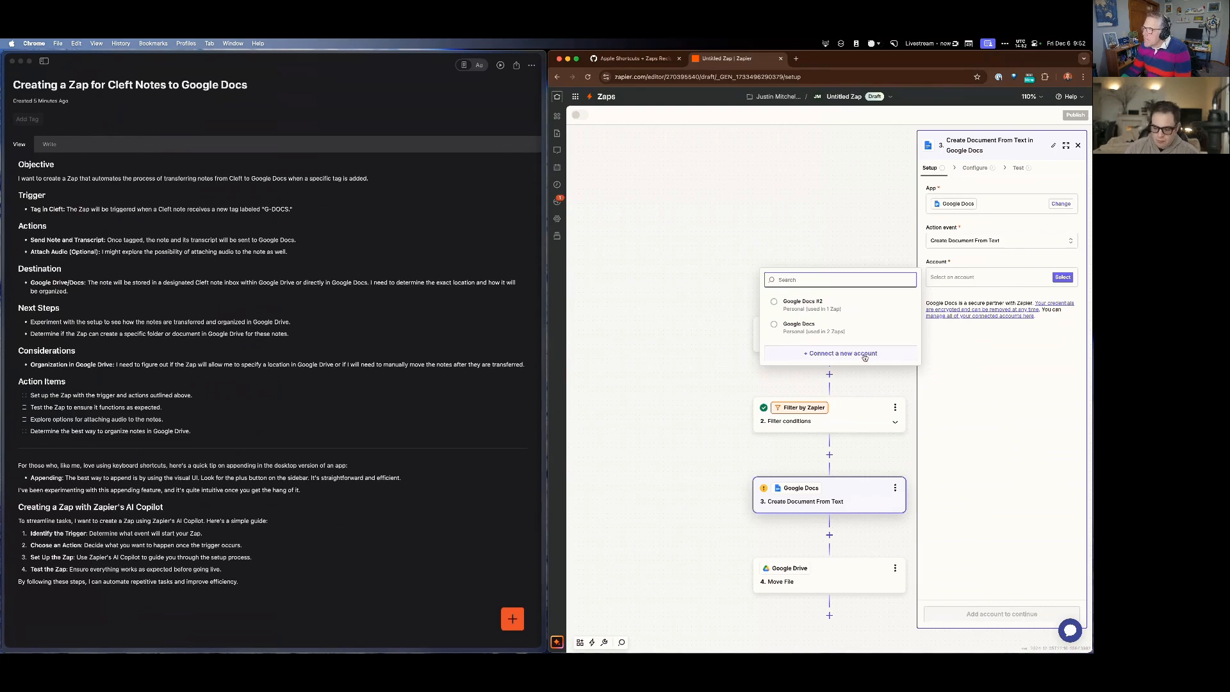
pyautogui.click(840, 354)
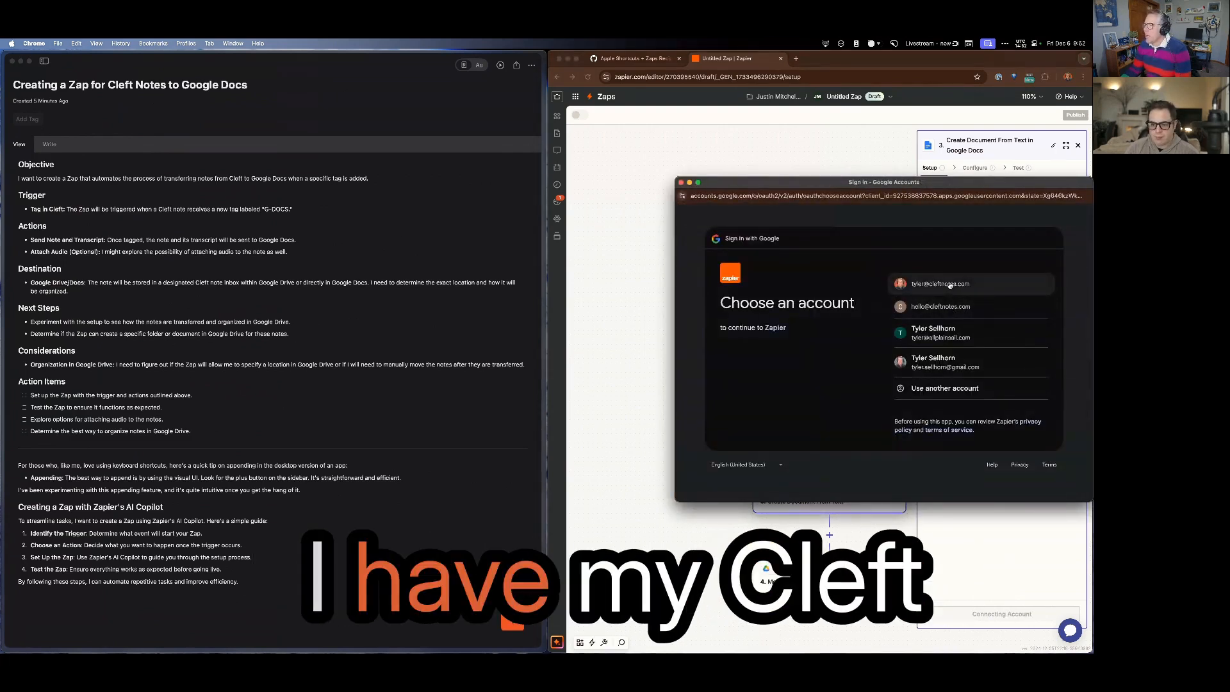
pyautogui.click(955, 284)
pyautogui.click(1011, 397)
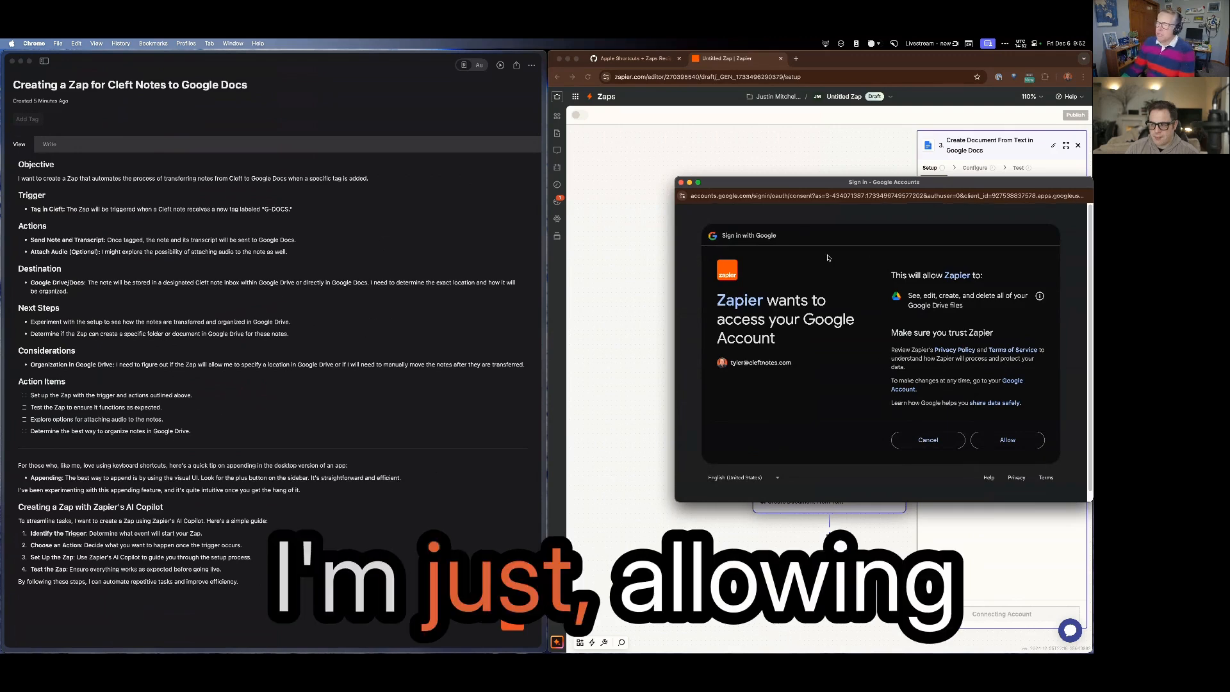
pyautogui.click(1007, 440)
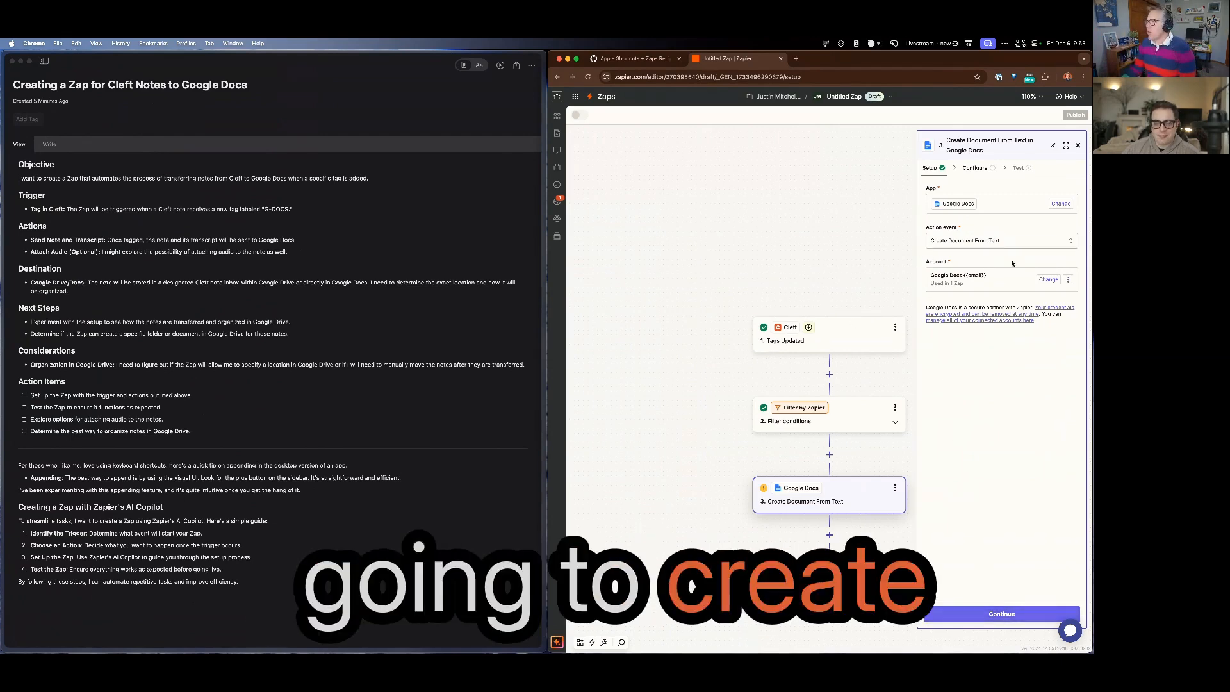
pyautogui.click(1024, 615)
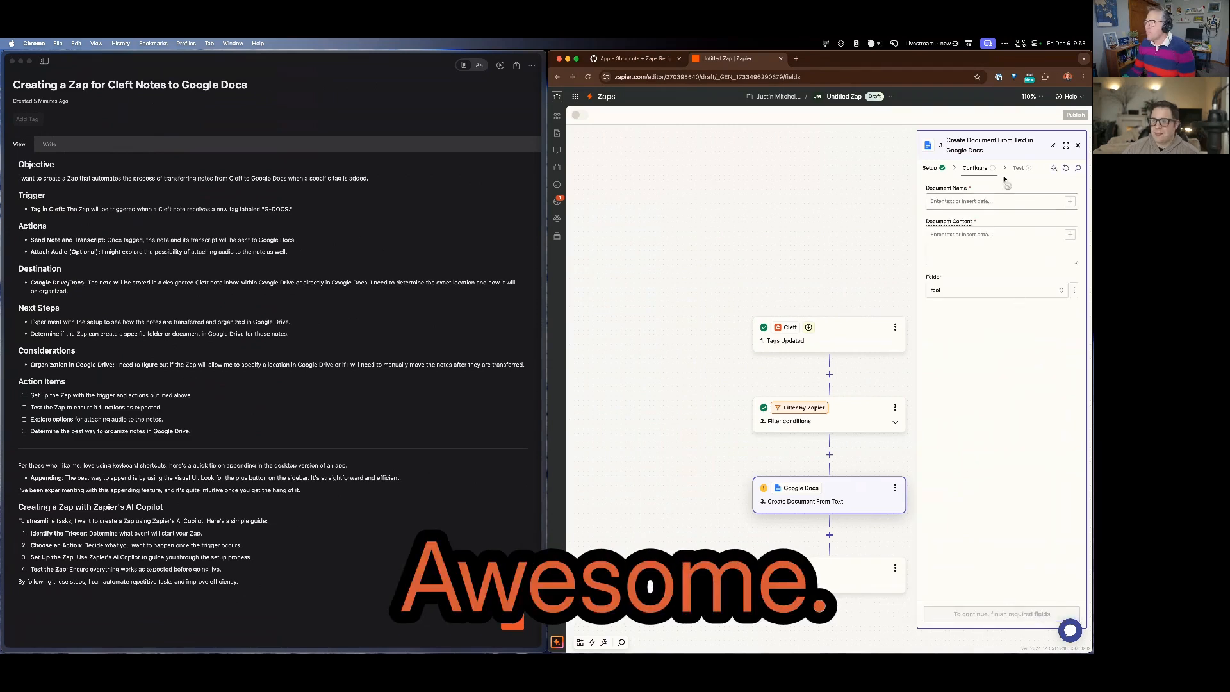
# Map the Title field from Tags Updated in Cleft to the Document Name of the Create Document From Text step
pyautogui.click(996, 200)
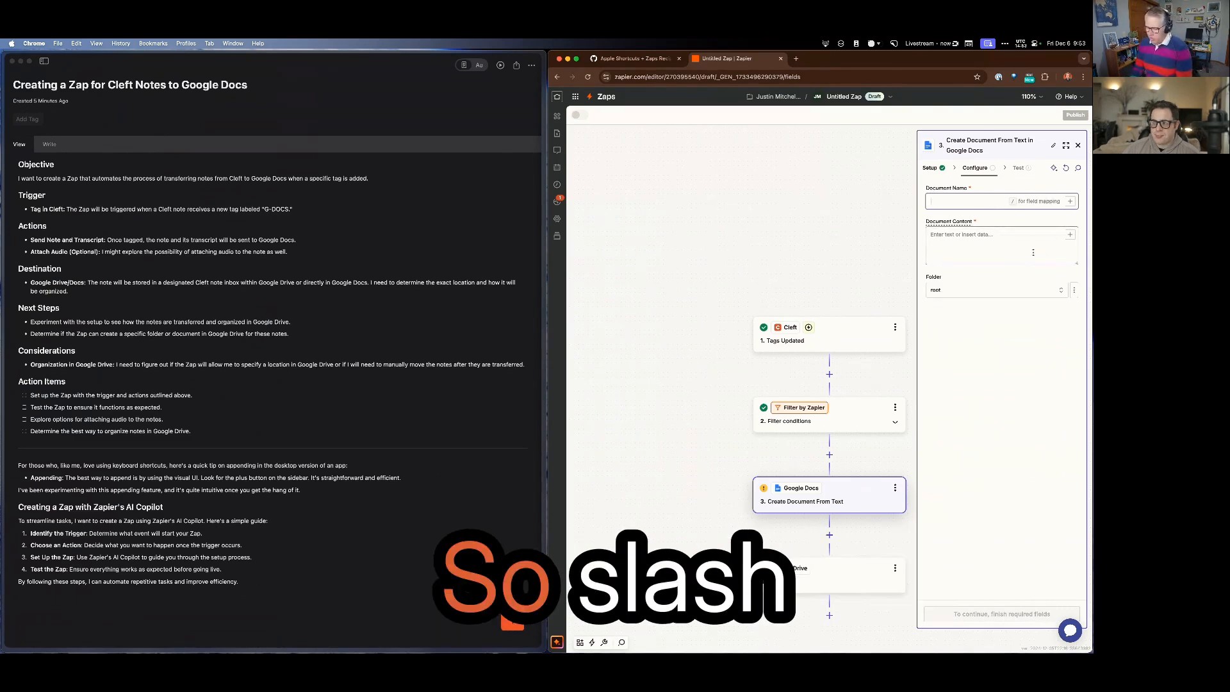
pyautogui.write('/')
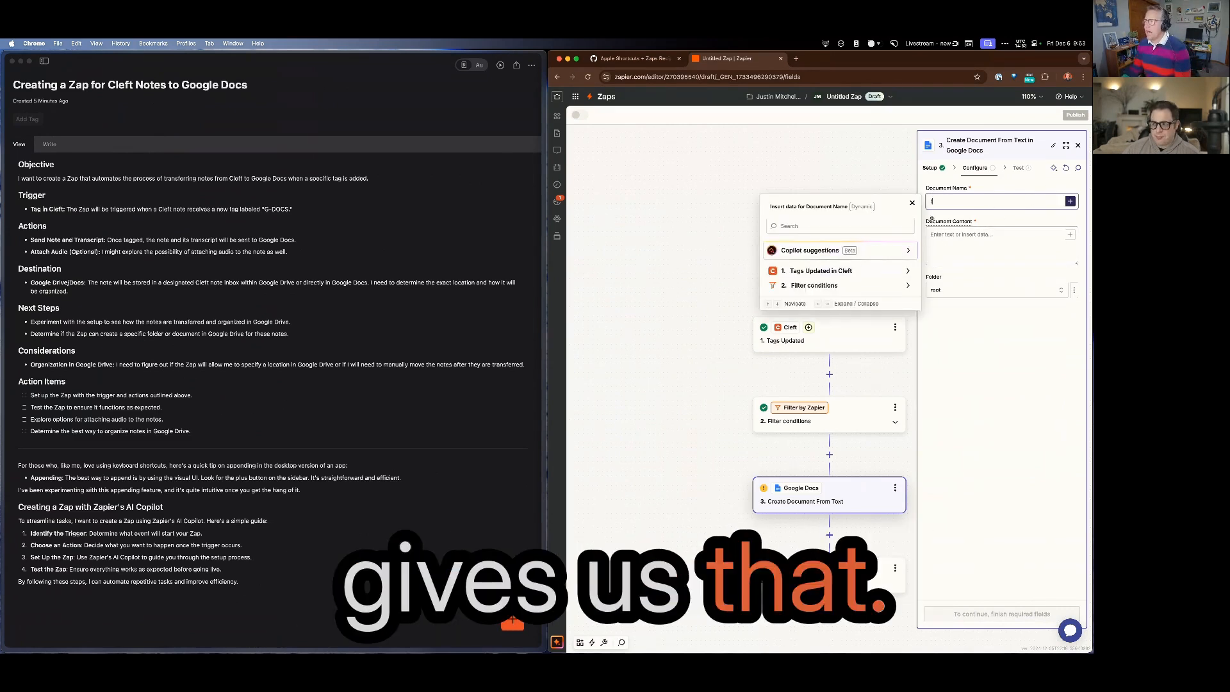
pyautogui.click(1070, 202)
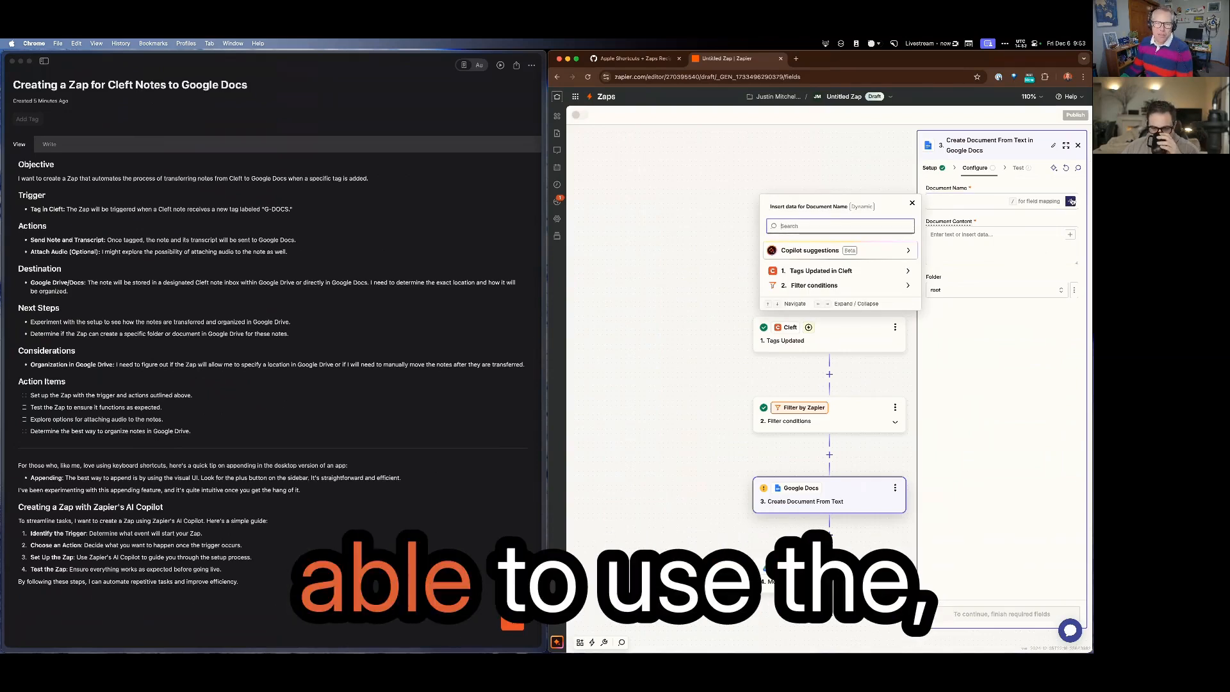
pyautogui.click(968, 204)
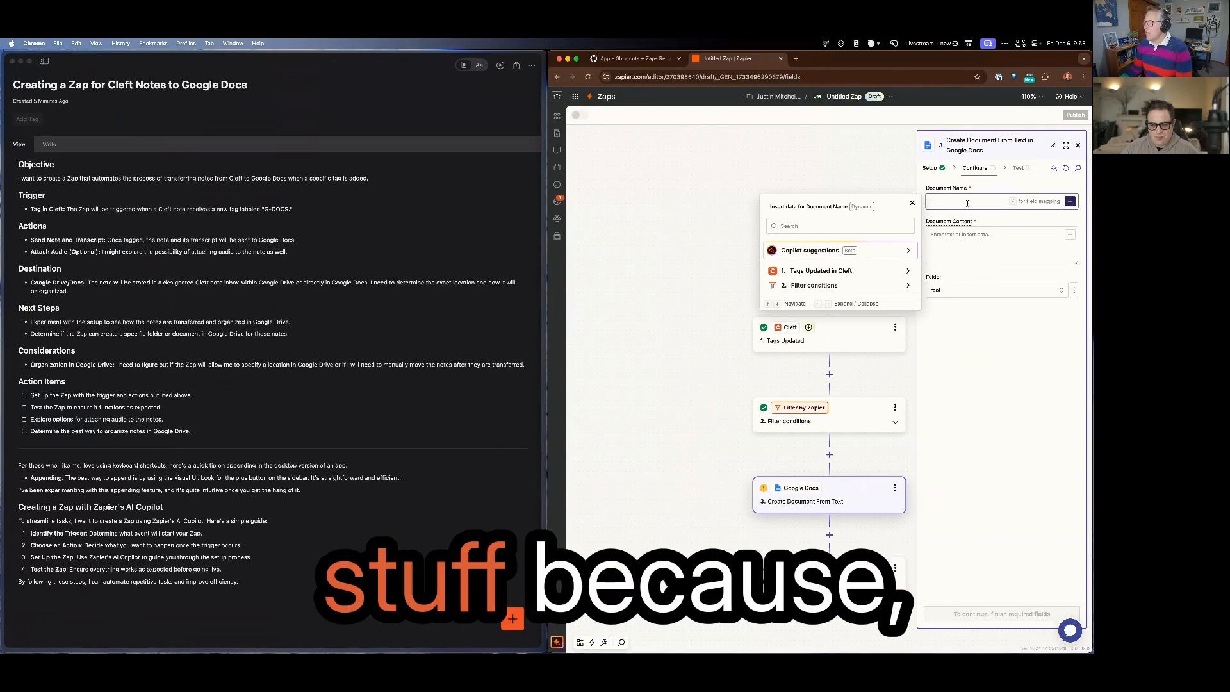
pyautogui.click(913, 204)
pyautogui.write('/')
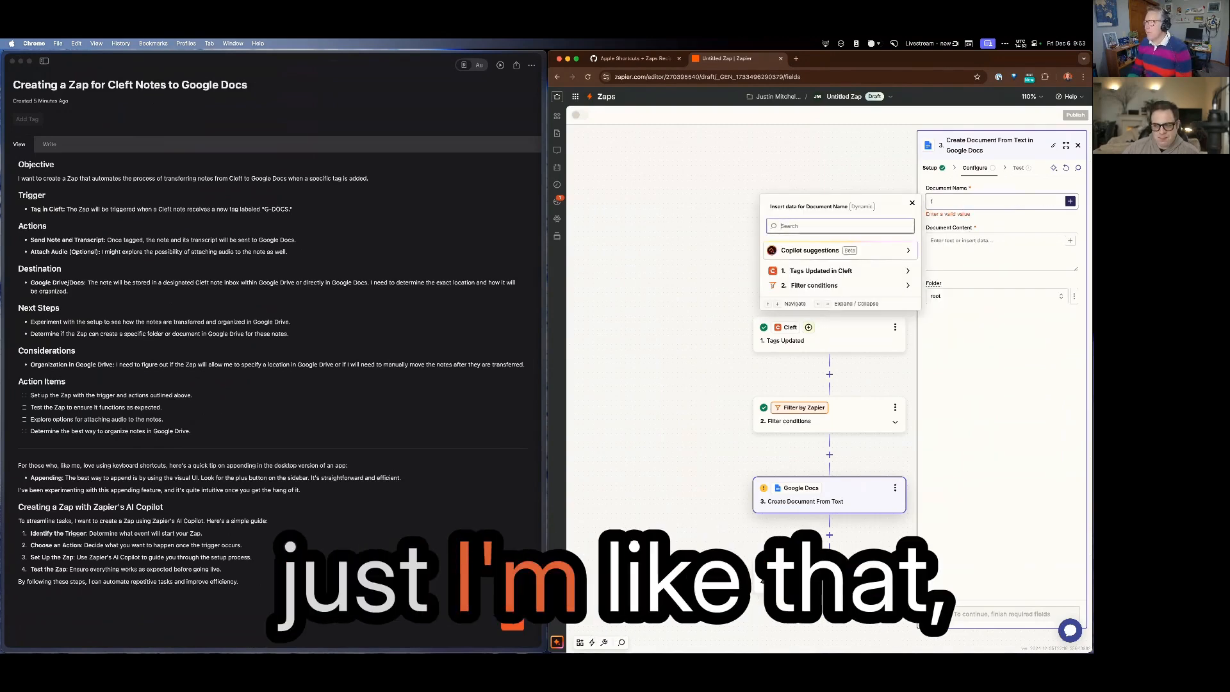
pyautogui.press('Down')
pyautogui.press('Right')
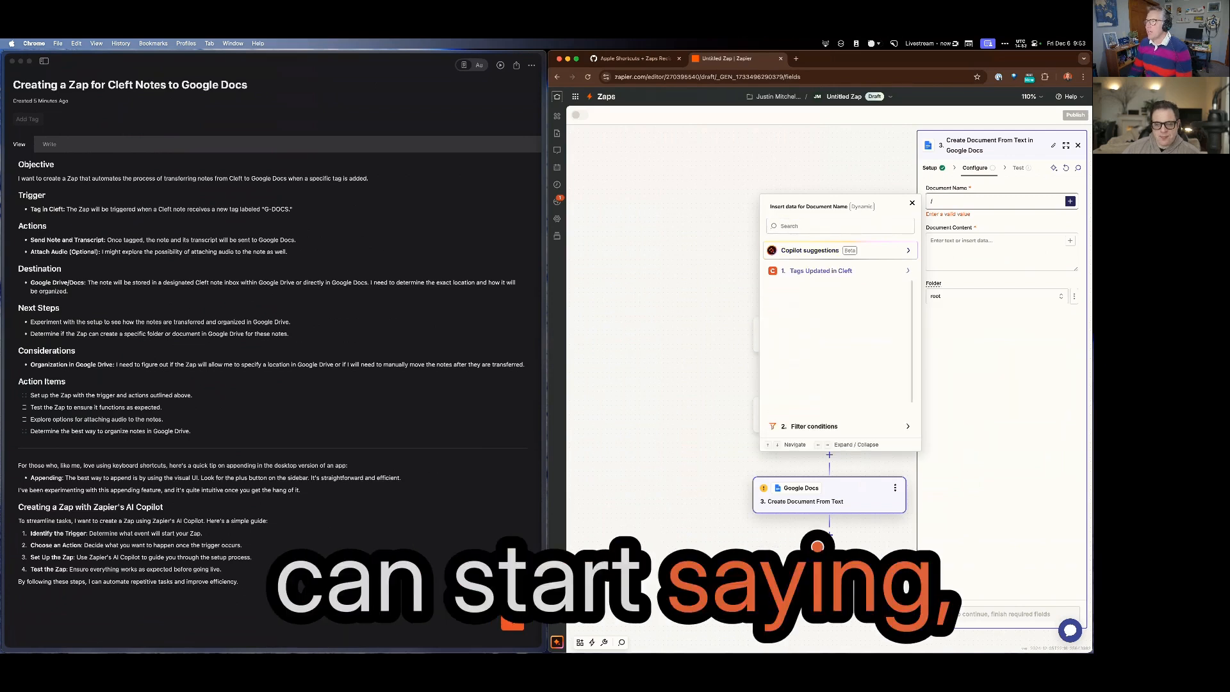
pyautogui.press('Return')
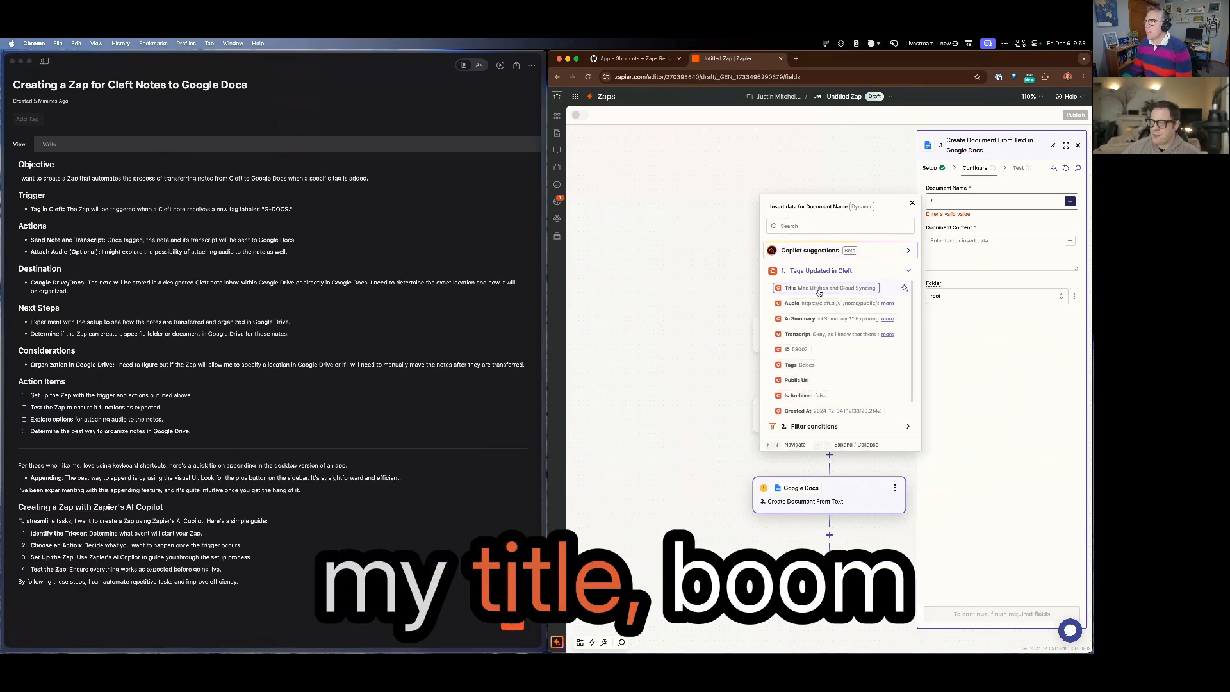
# Insert the Title and AI Summary fields from Tags Updated in Cleft into the Document Content
pyautogui.click(994, 245)
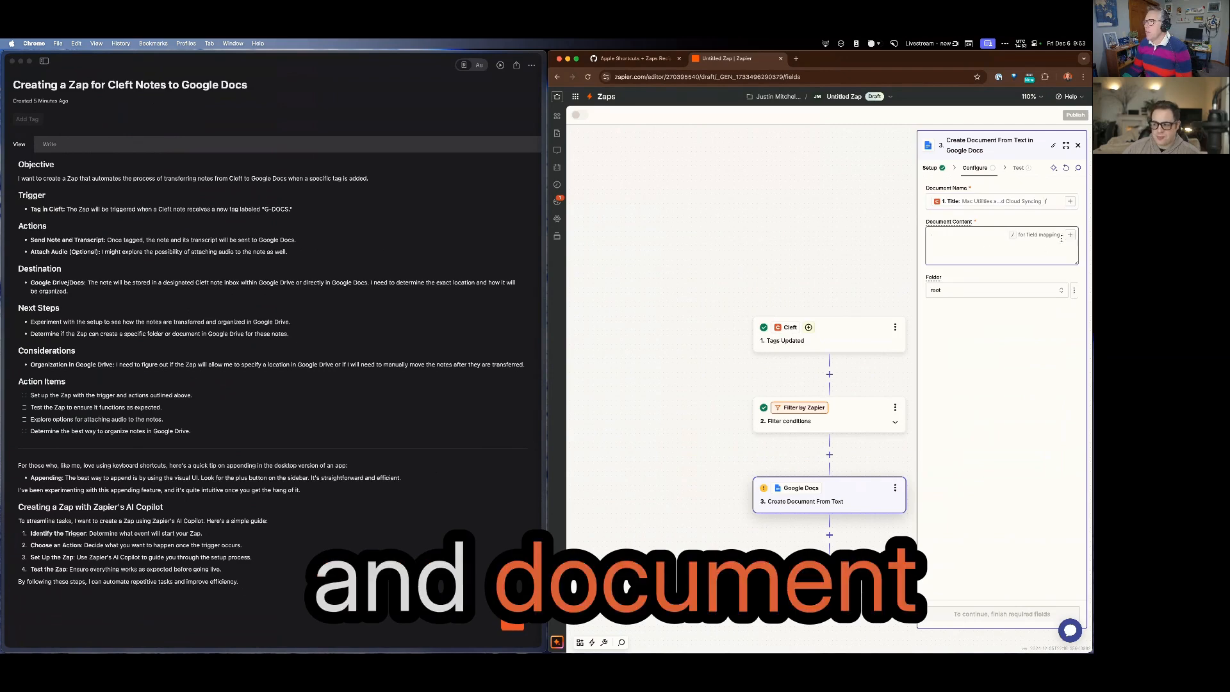
pyautogui.write('/')
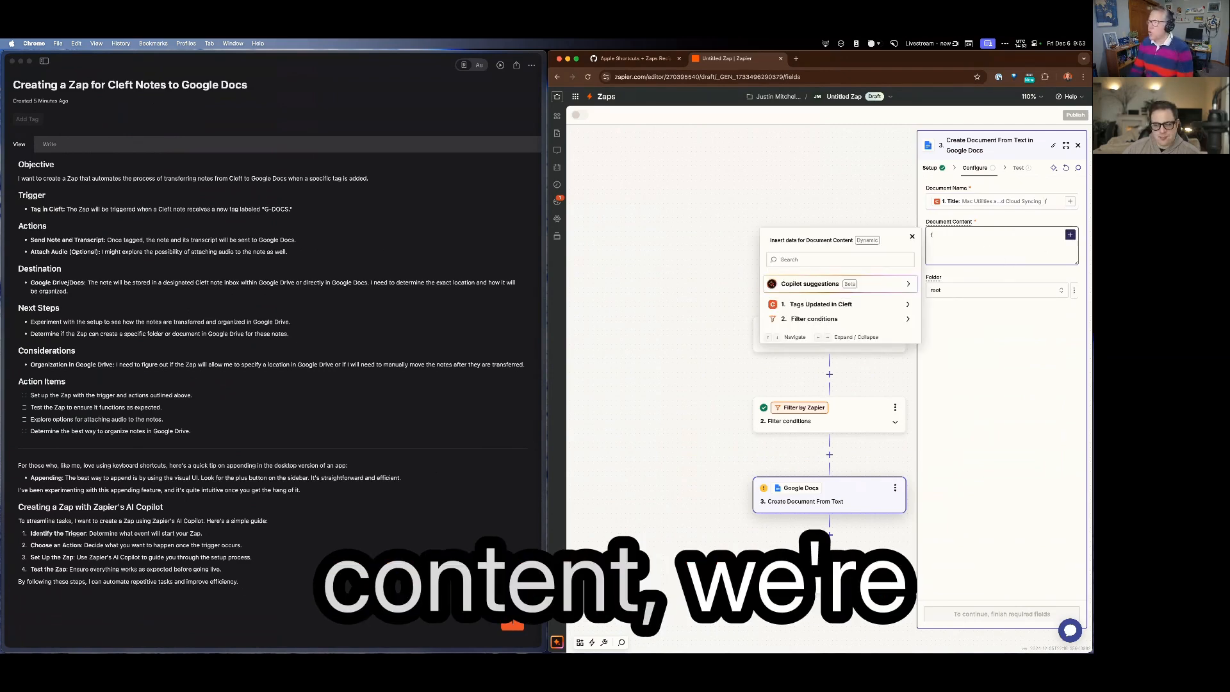
pyautogui.click(900, 305)
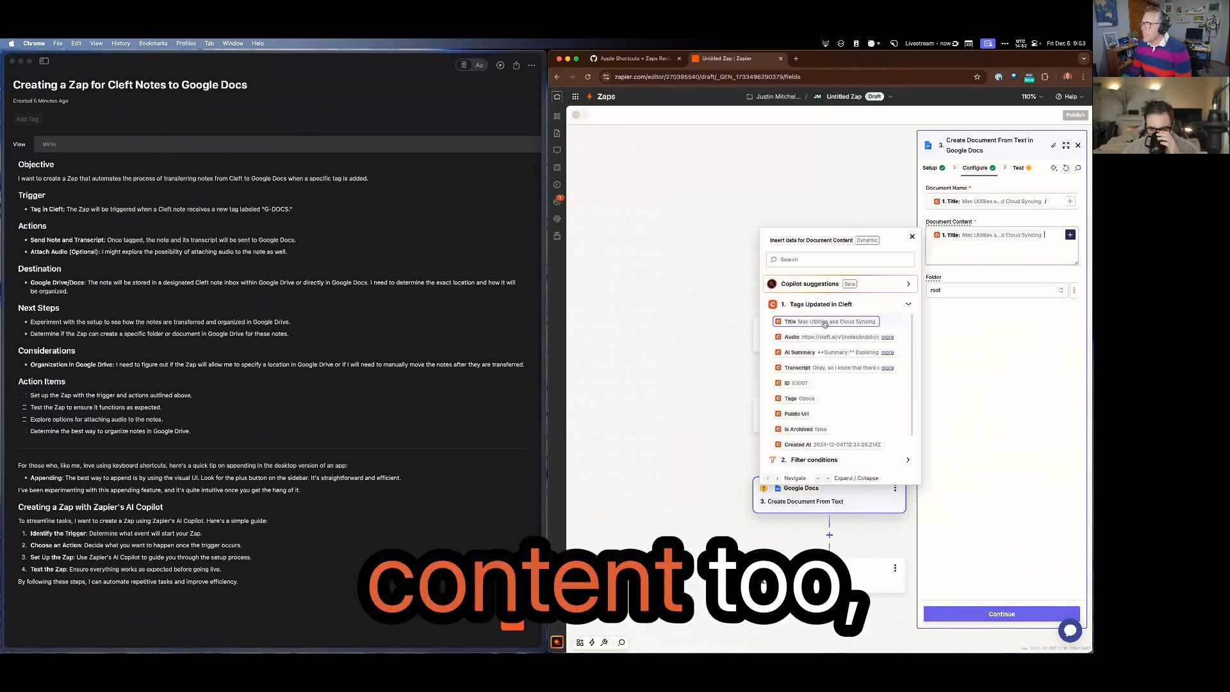
pyautogui.click(830, 353)
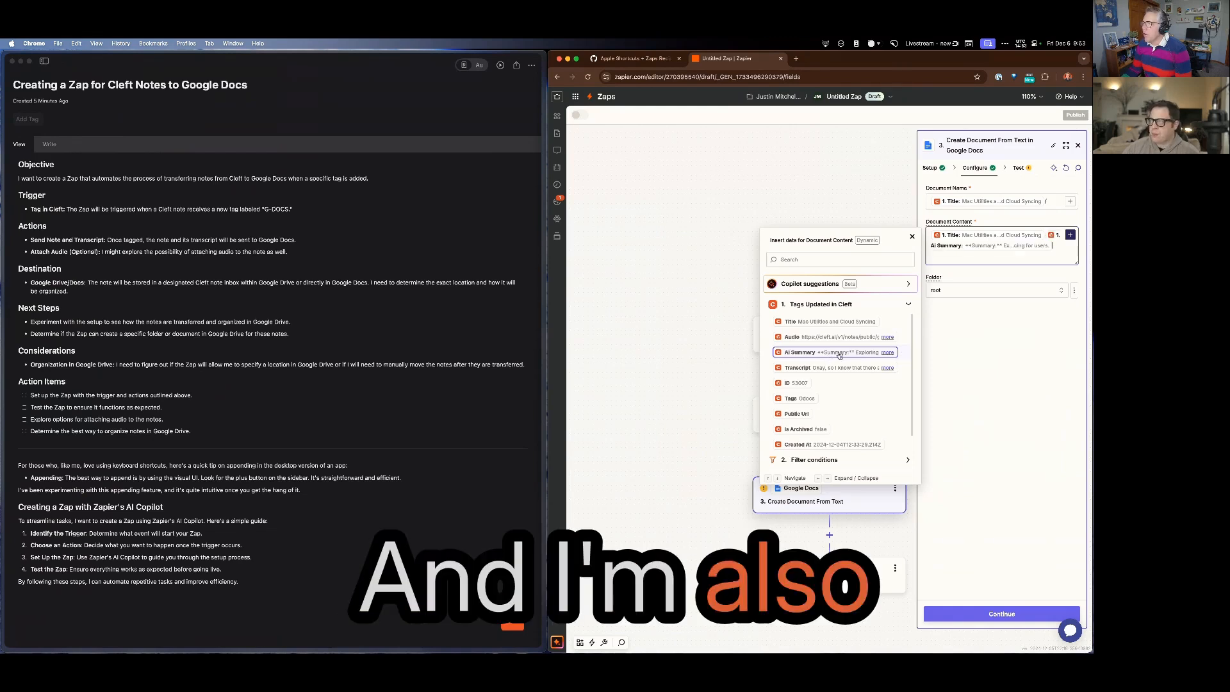
# Add a "---" separator, a "Transcript:" label line and Cleft's Transcript field below the AI Summary in the Document Content
pyautogui.press('Return')
pyautogui.write('---')
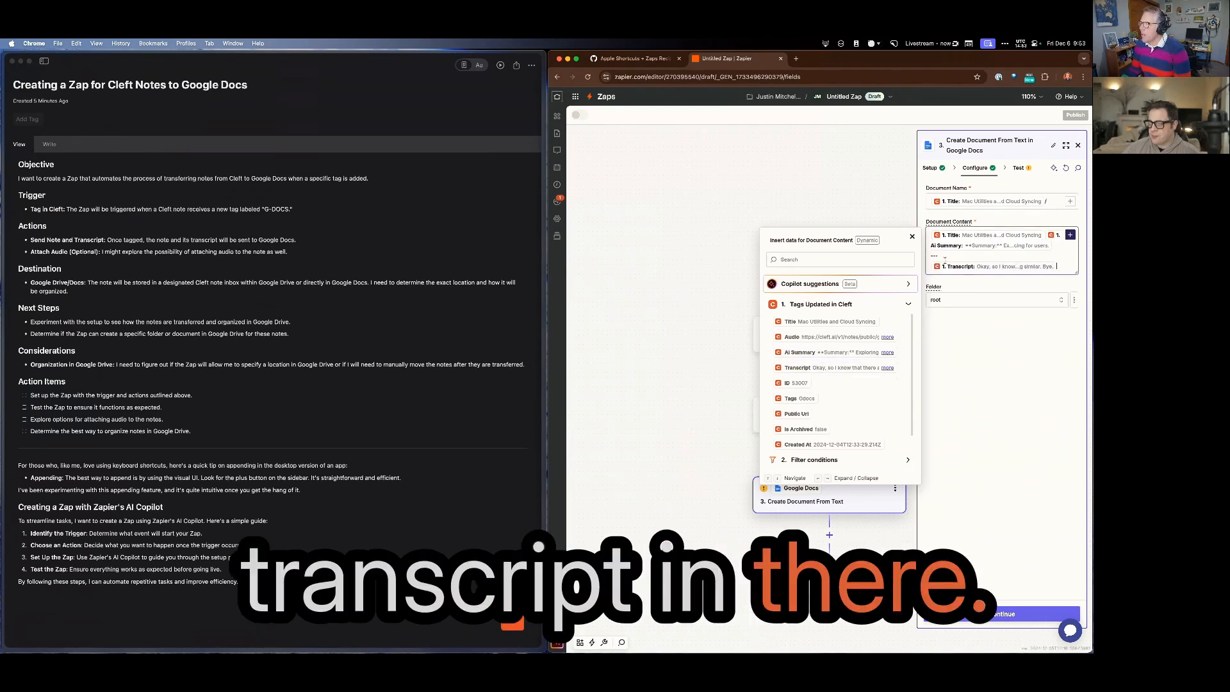
pyautogui.click(933, 266)
pyautogui.press('Return')
pyautogui.write('T')
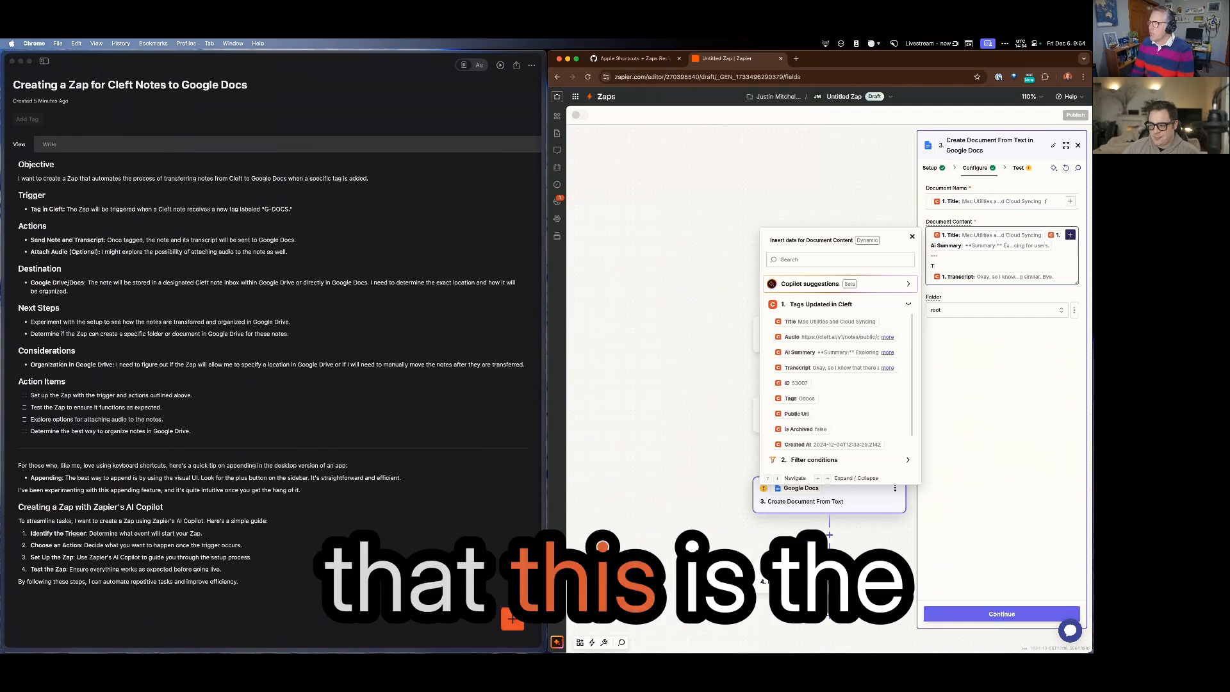
pyautogui.write('ranscript:')
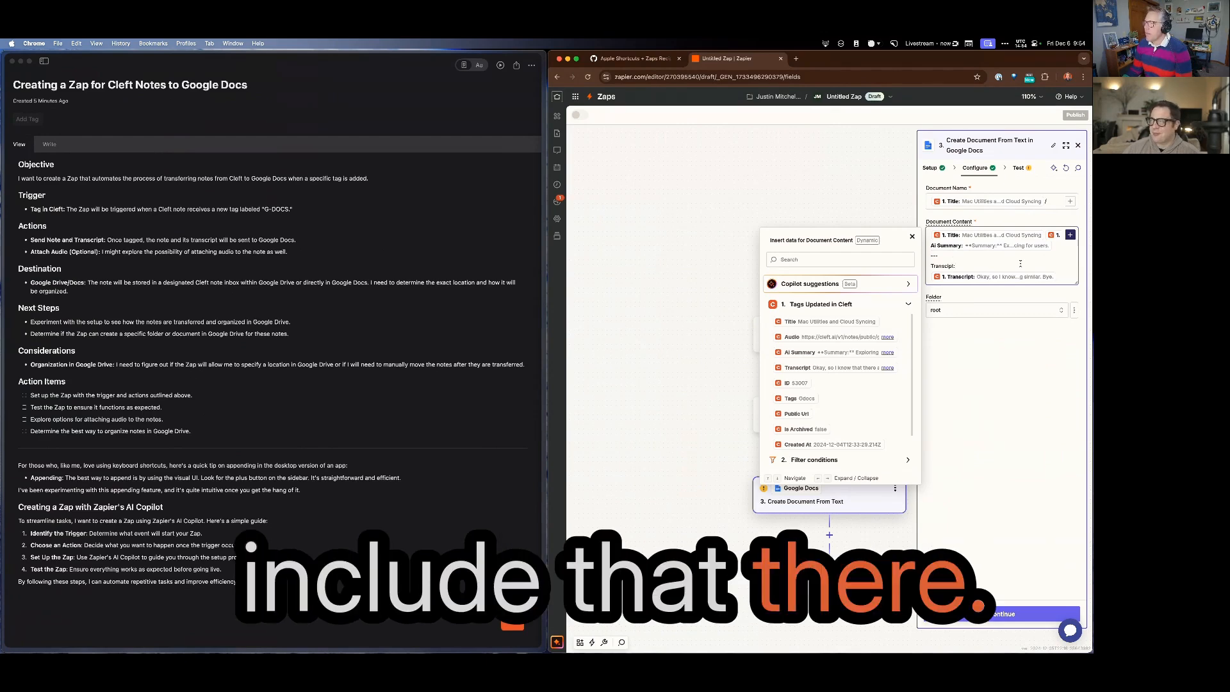
# Check the Folder choices, then switch to Google Drive in a new tab and create a folder named "Cleft Inbox"
pyautogui.click(1012, 313)
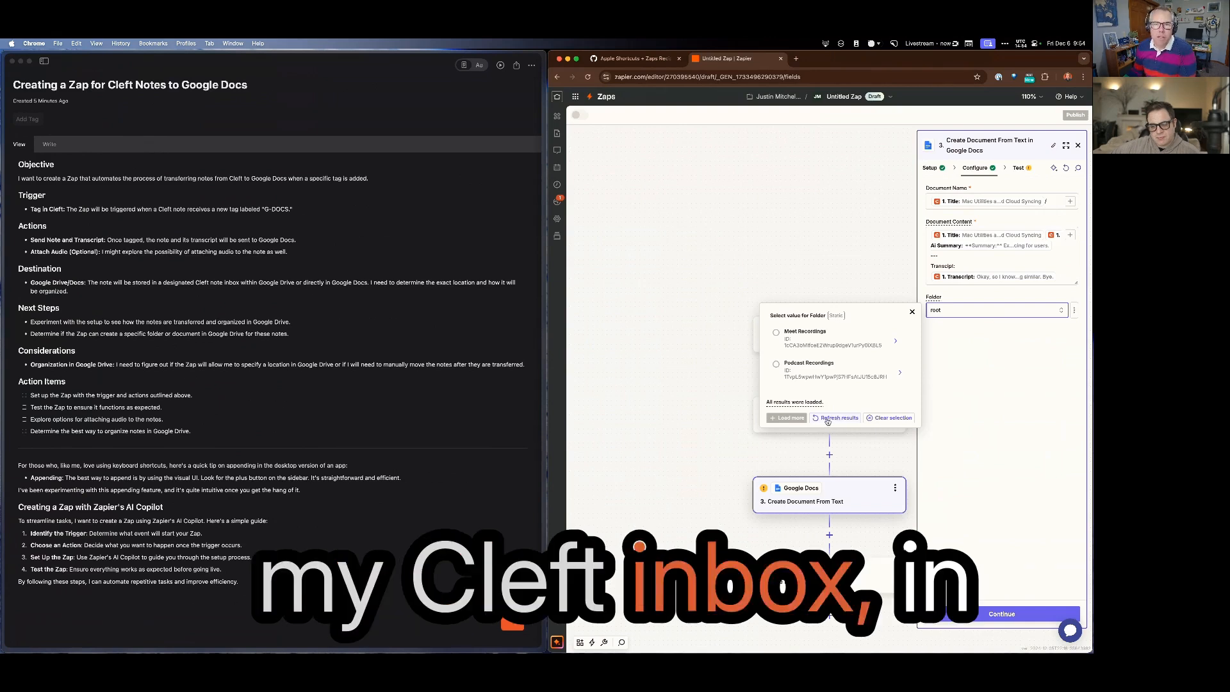
pyautogui.click(796, 58)
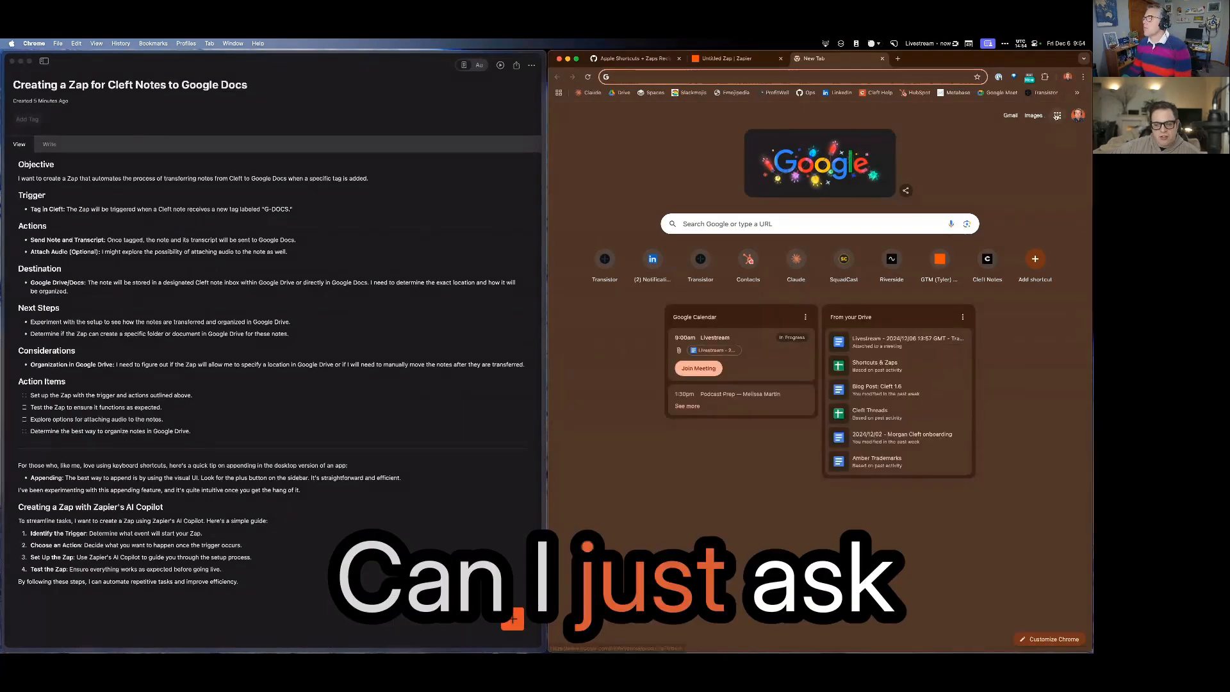
pyautogui.click(1057, 115)
pyautogui.click(1041, 202)
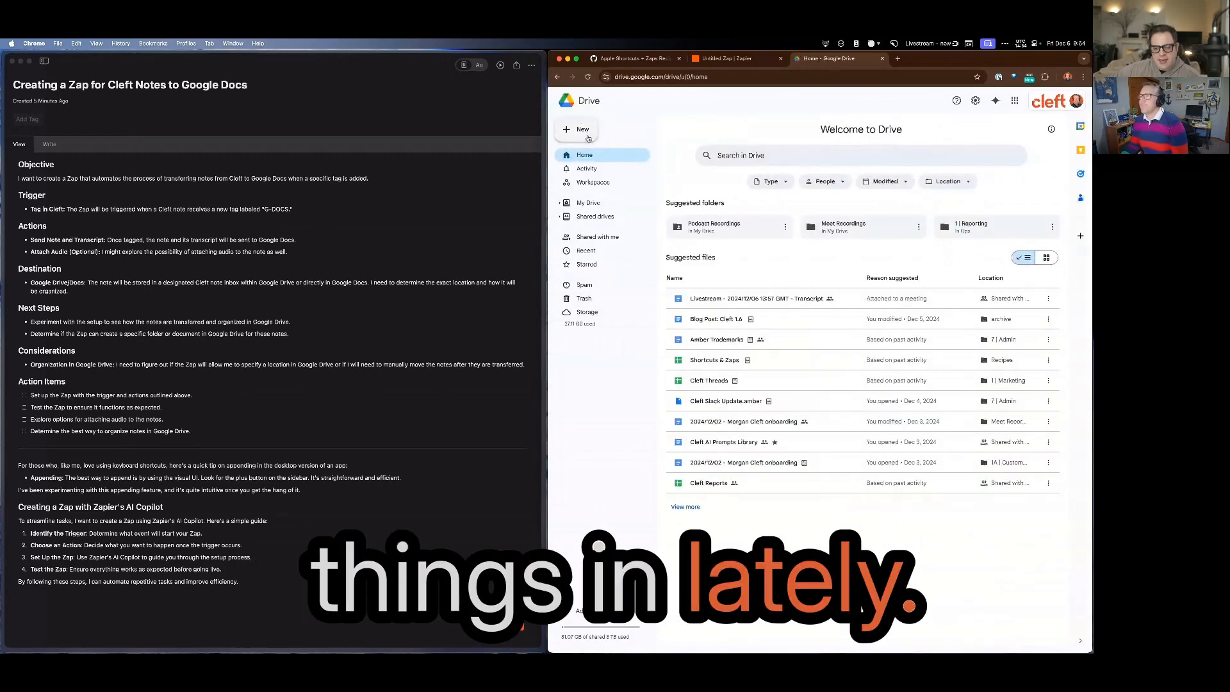
pyautogui.click(582, 129)
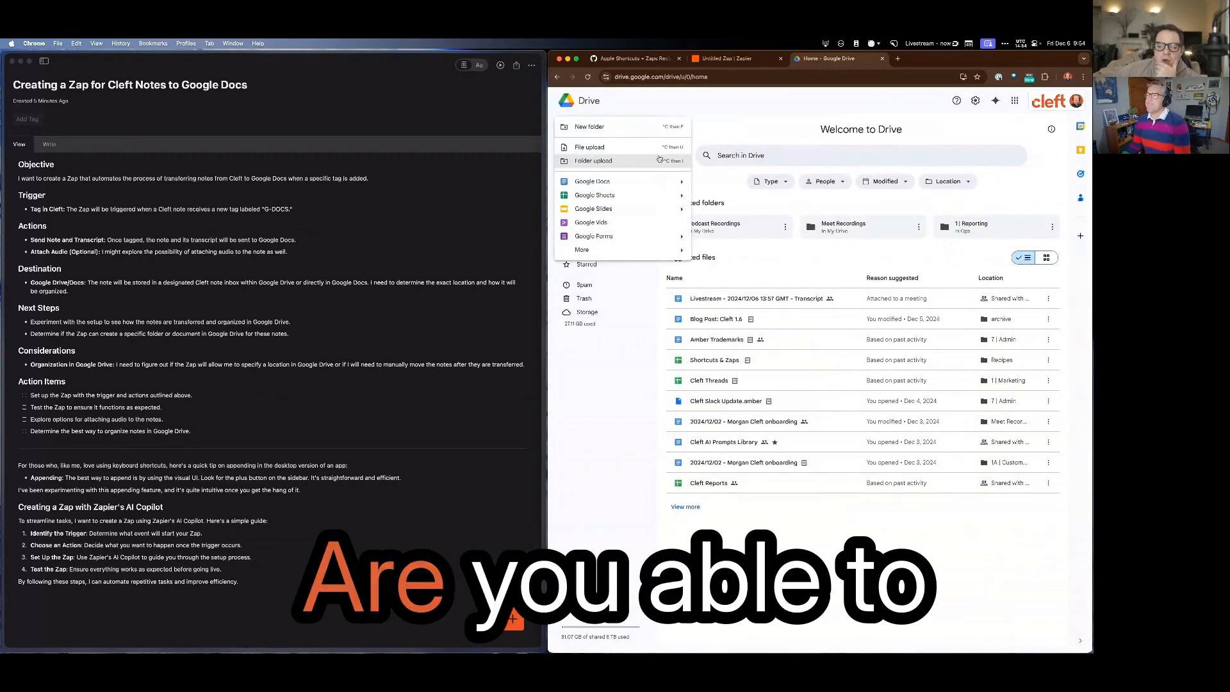
pyautogui.click(641, 127)
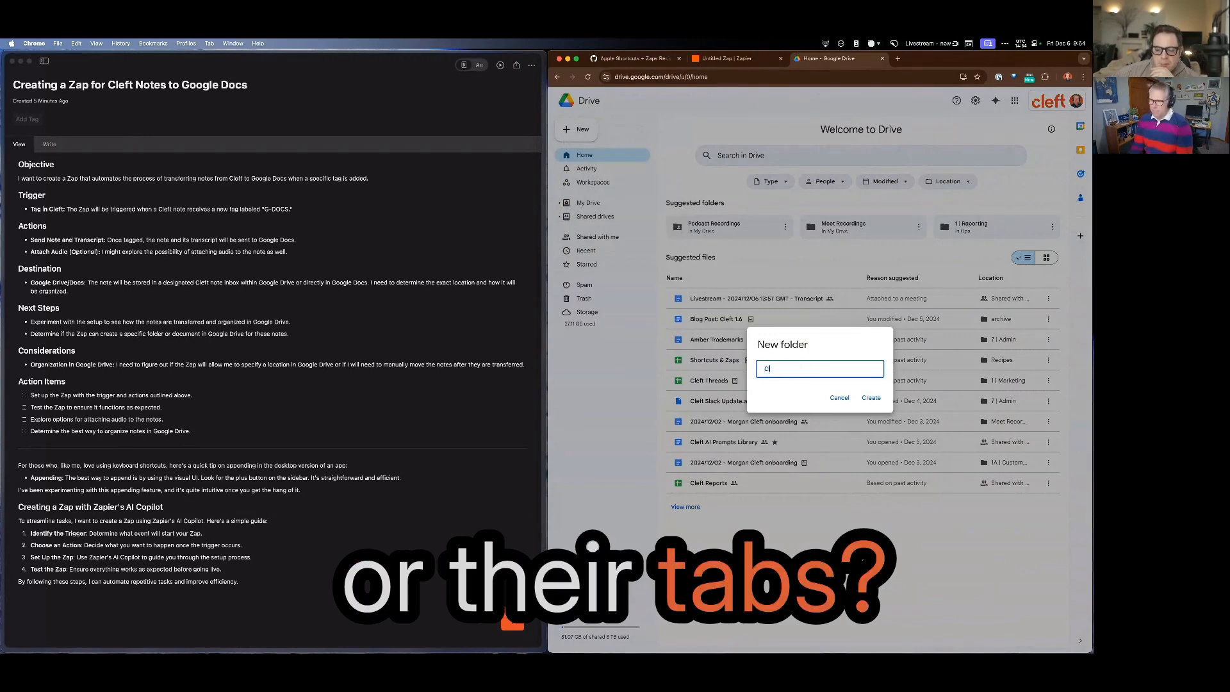
pyautogui.write('Cleft Inbox')
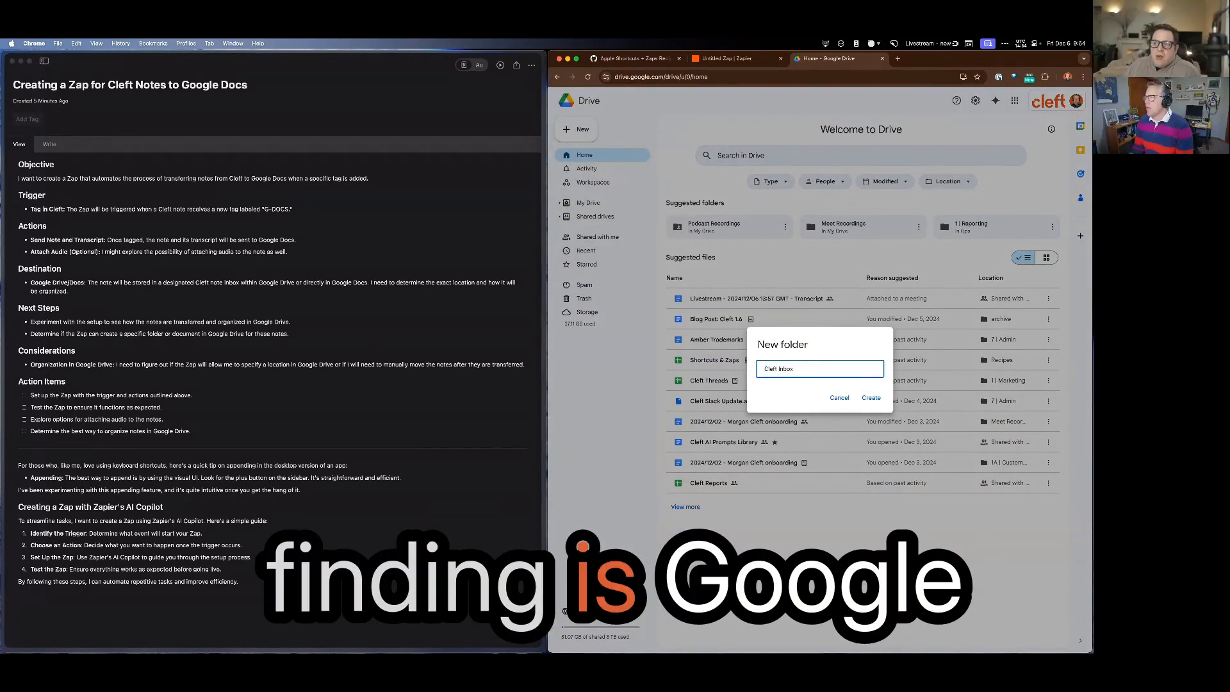
pyautogui.press('Return')
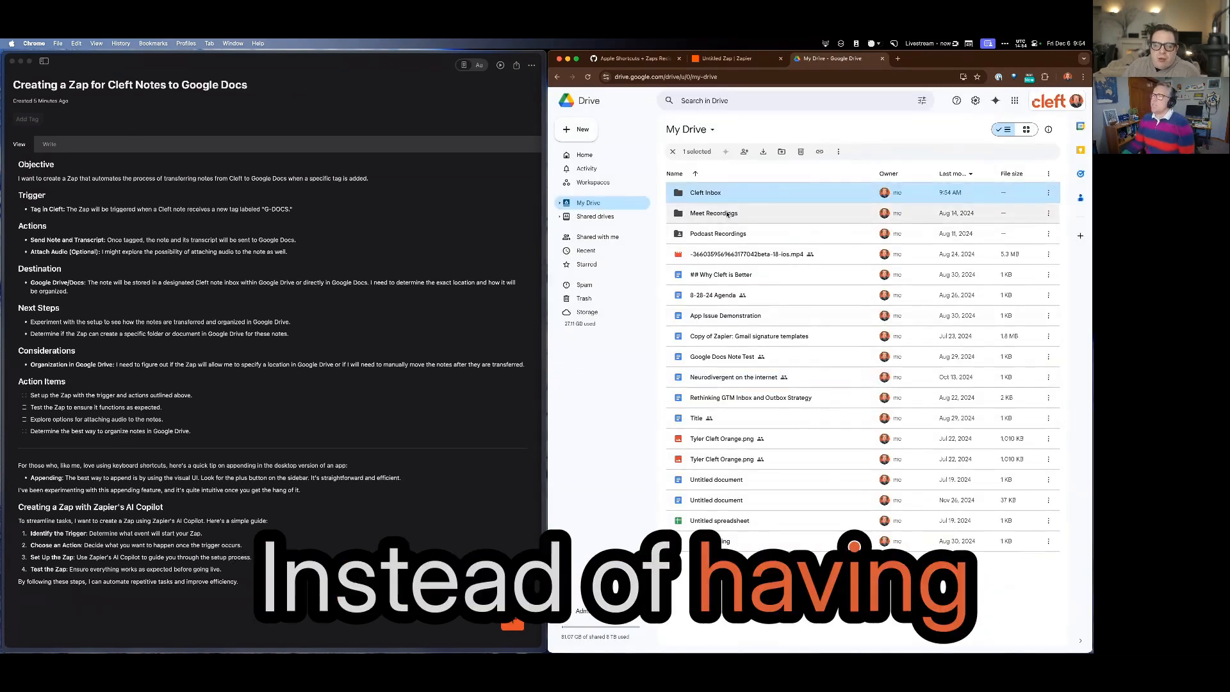
# Return to the Zapier editor and rename the Zap "Gdocs Tag in Cleft creates new doc in Cleft Inbox folder in Gdocs" using the clipboard history
pyautogui.click(706, 60)
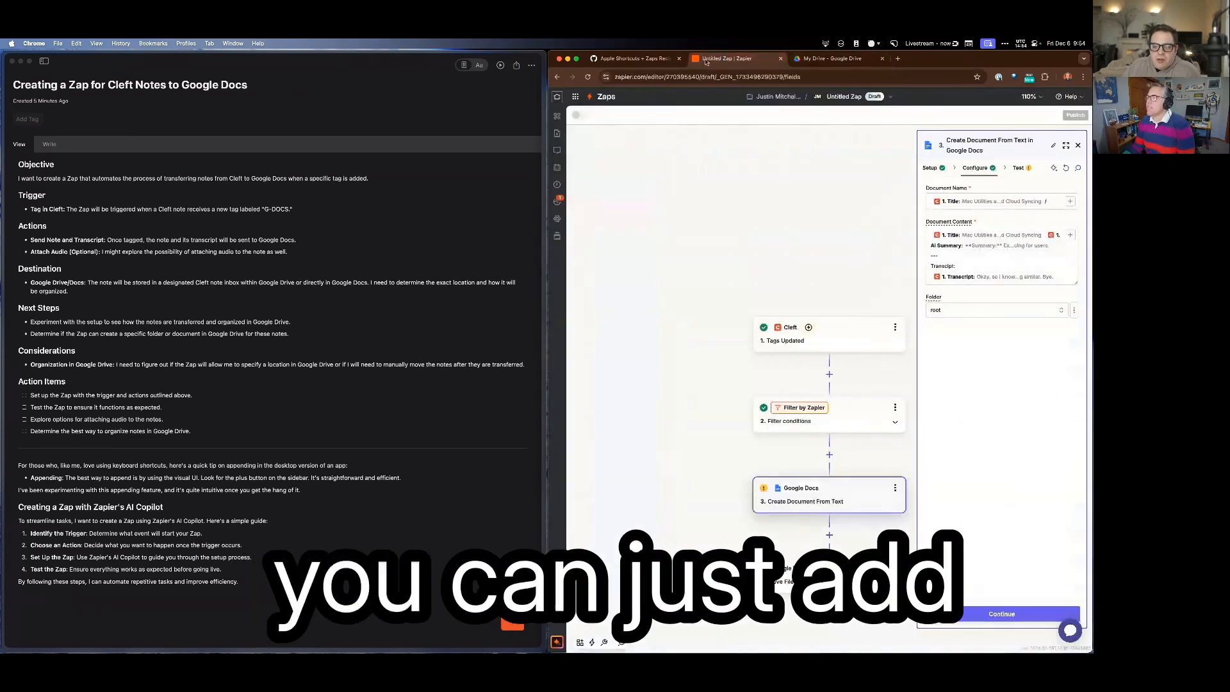
pyautogui.click(890, 96)
pyautogui.click(833, 121)
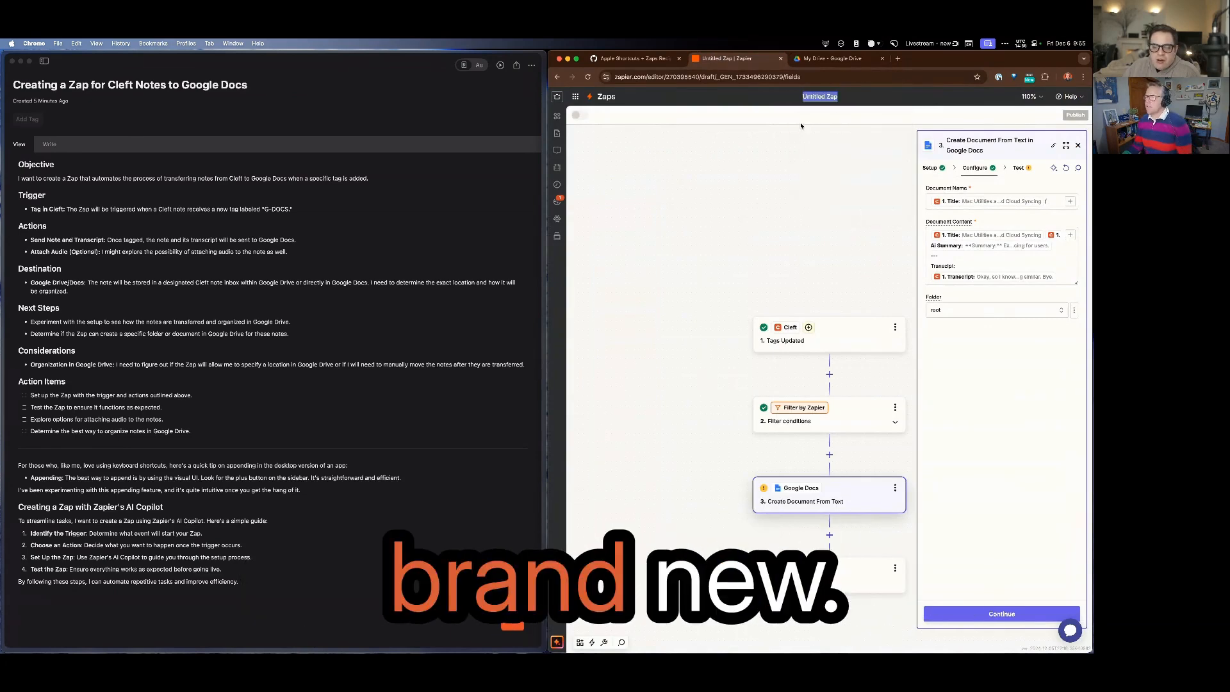
pyautogui.press('super+shift+v')
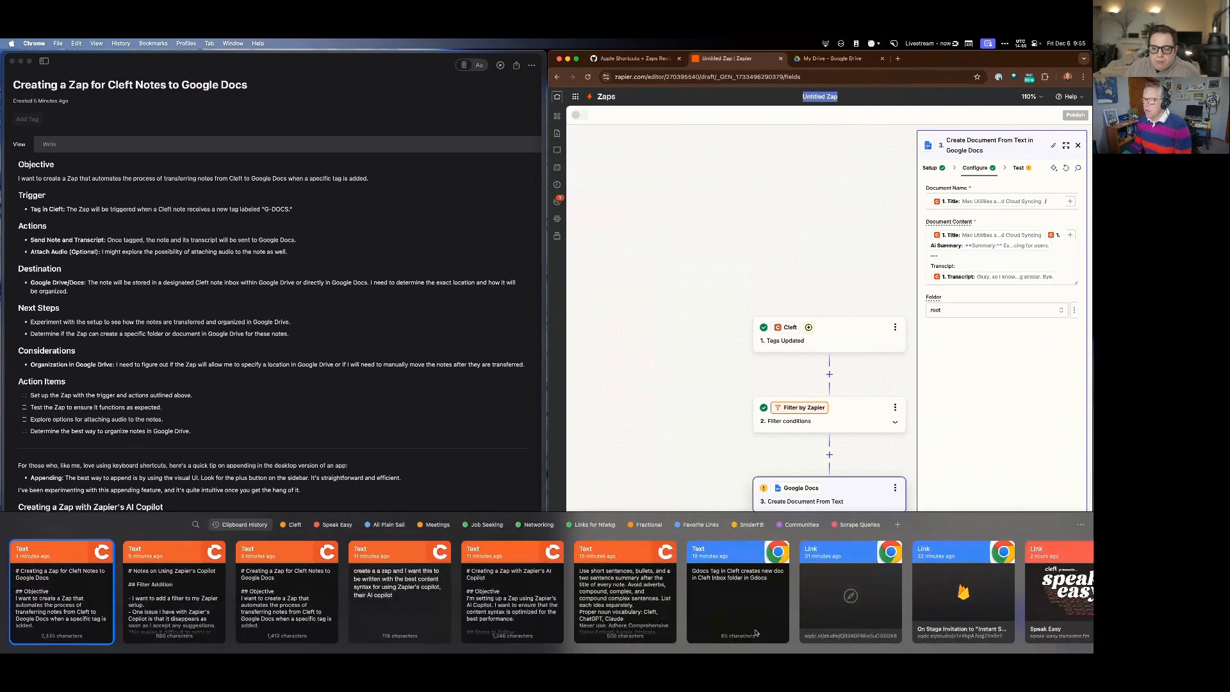
pyautogui.press('Return')
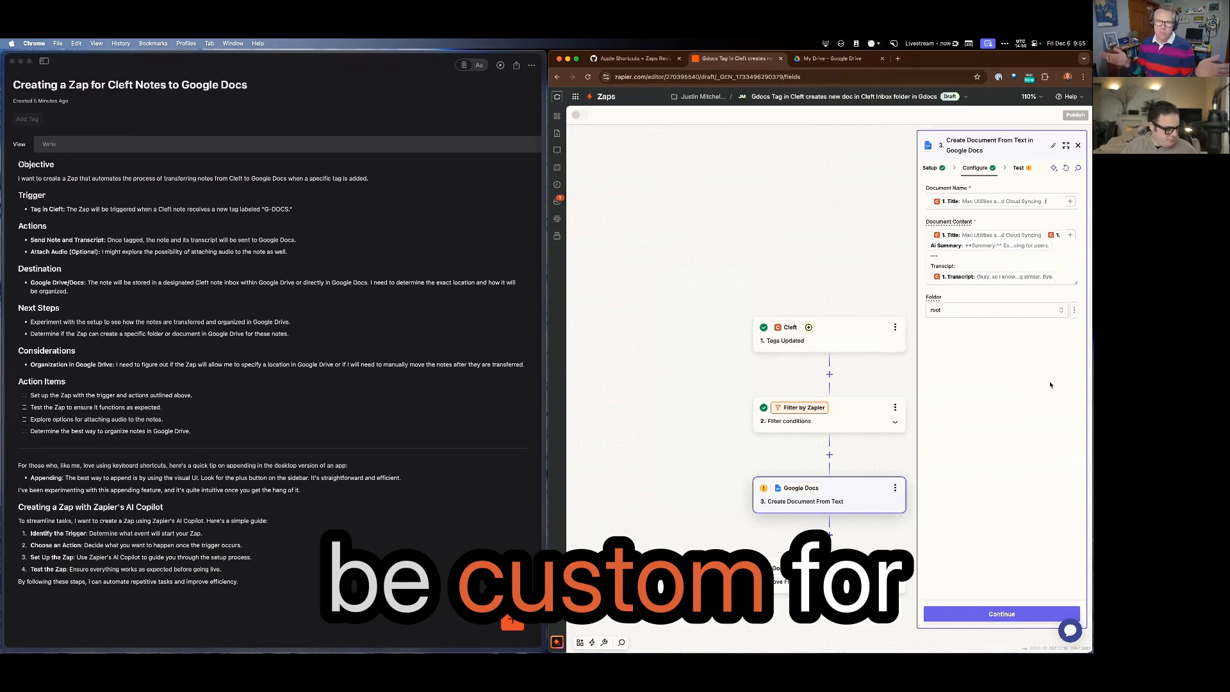
# Refresh the folder choices, set the document's Folder to Cleft Inbox and delete the Google Drive step from the Zap
pyautogui.click(1023, 311)
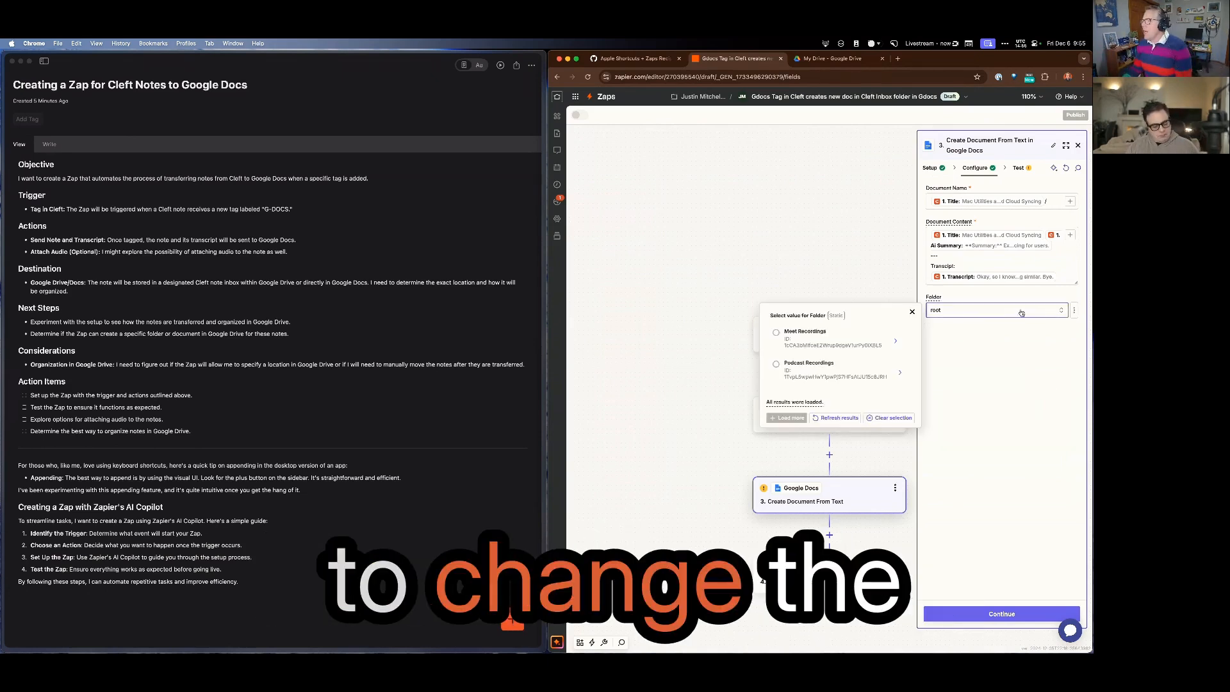
pyautogui.click(836, 417)
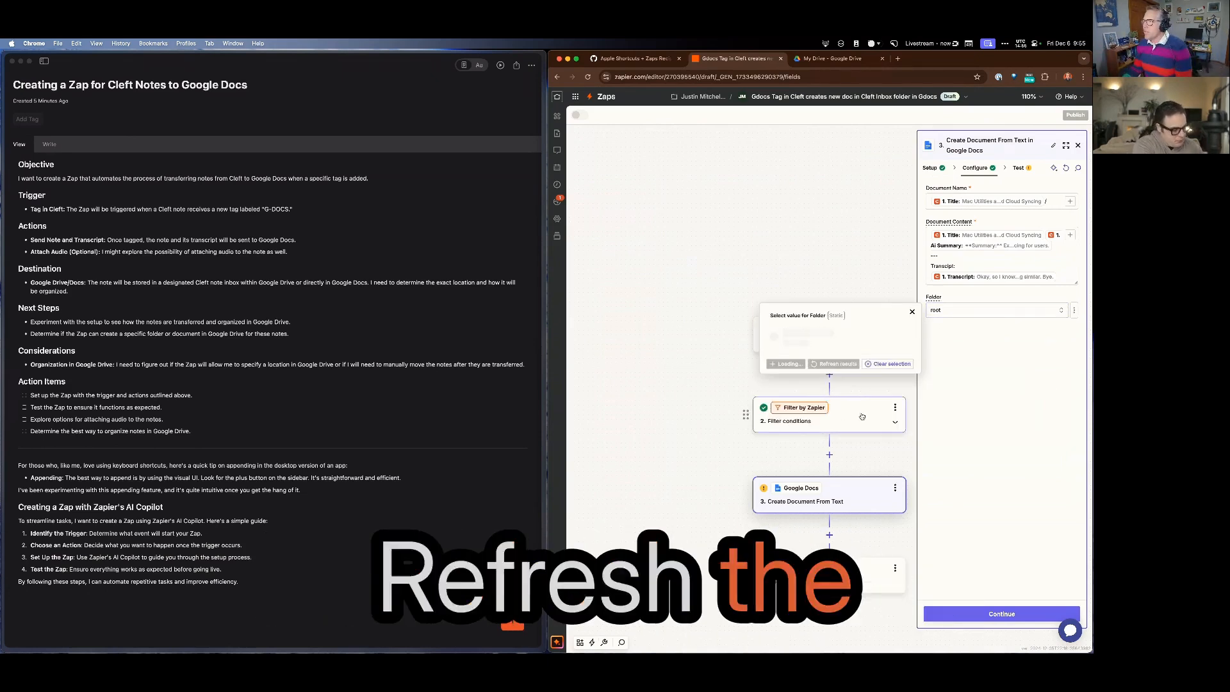
pyautogui.click(845, 365)
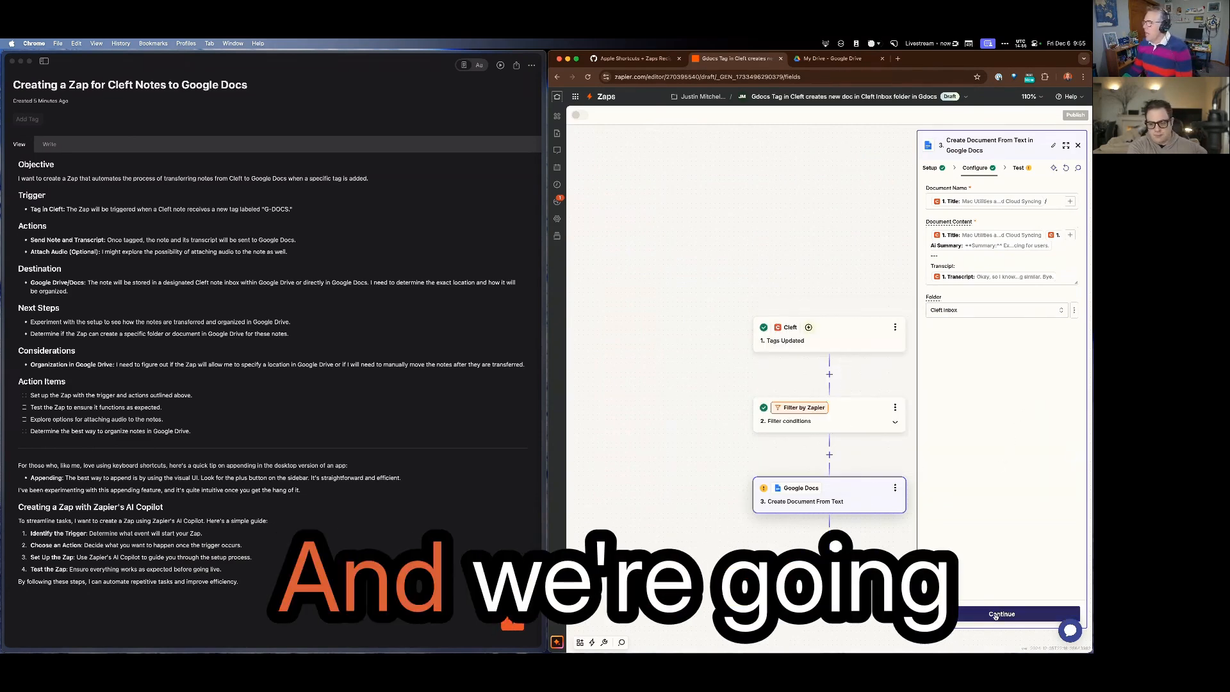
pyautogui.click(895, 488)
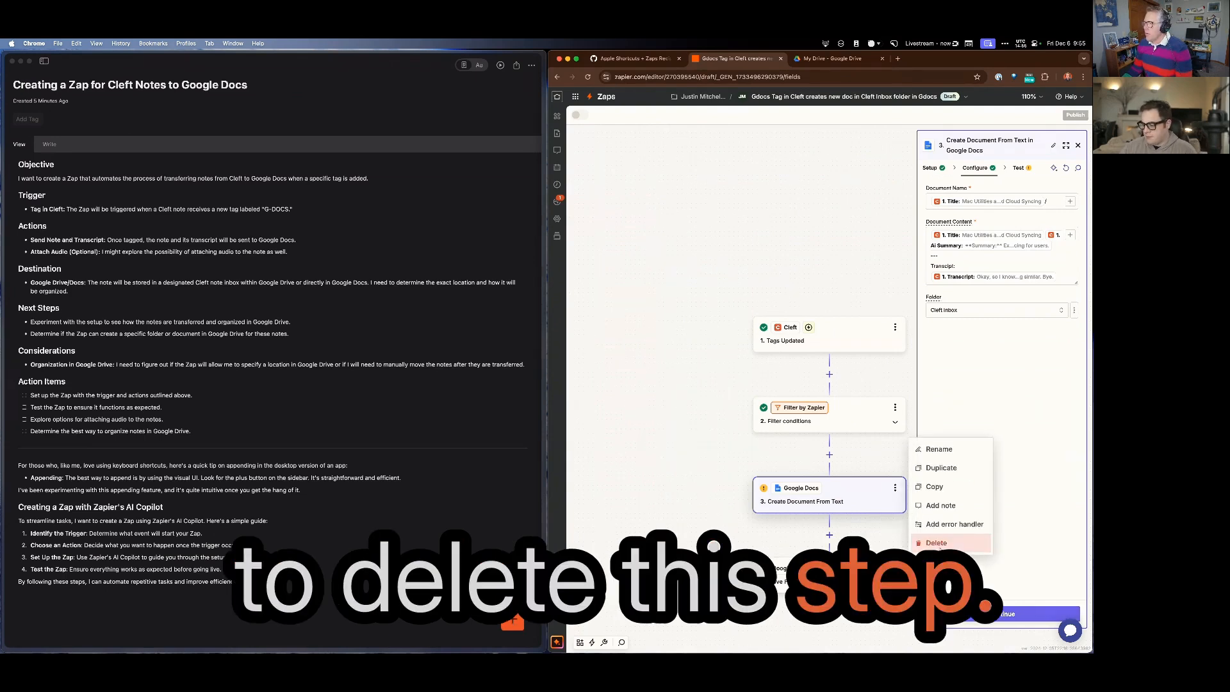
pyautogui.click(962, 545)
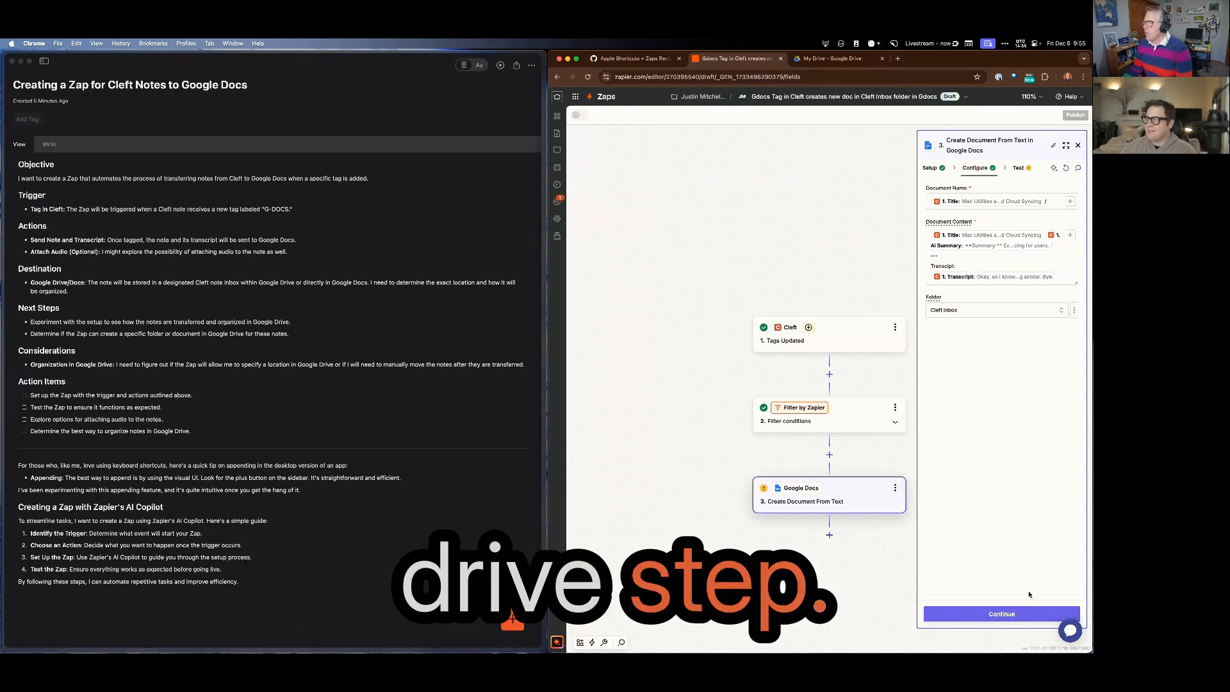
# Test the Google Docs step, then open the Mac Utilities and Cloud Syncing document from the Cleft Inbox folder in Google Drive
pyautogui.click(1013, 614)
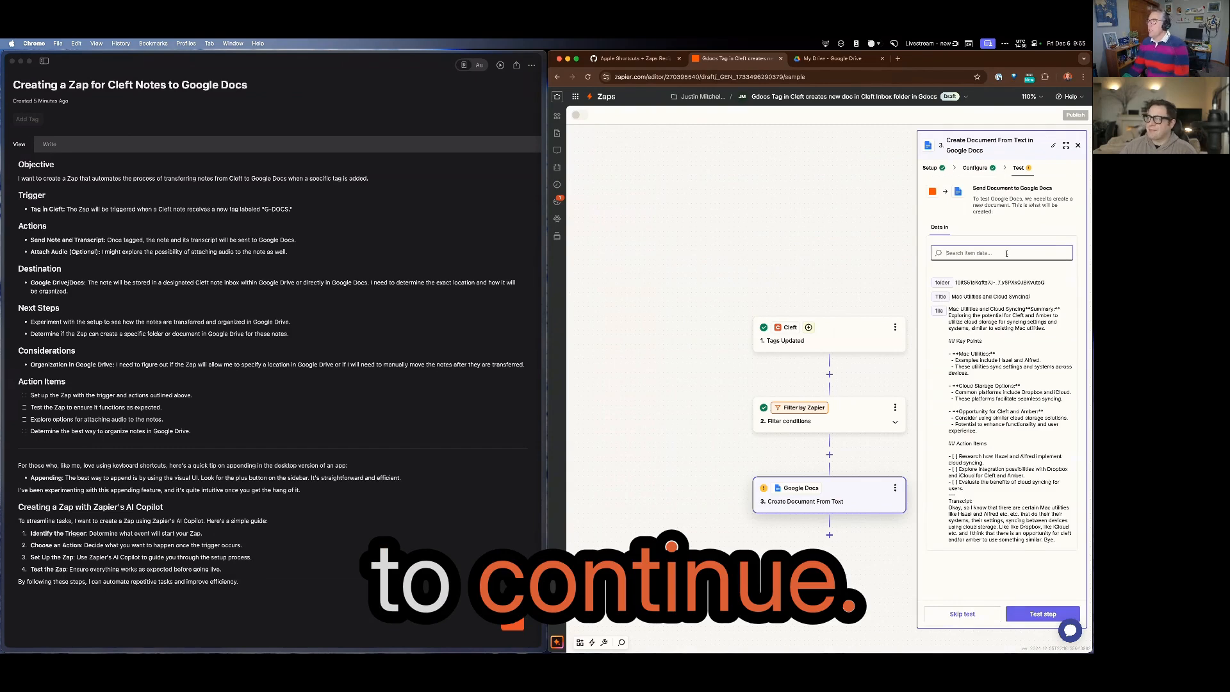
pyautogui.click(1045, 616)
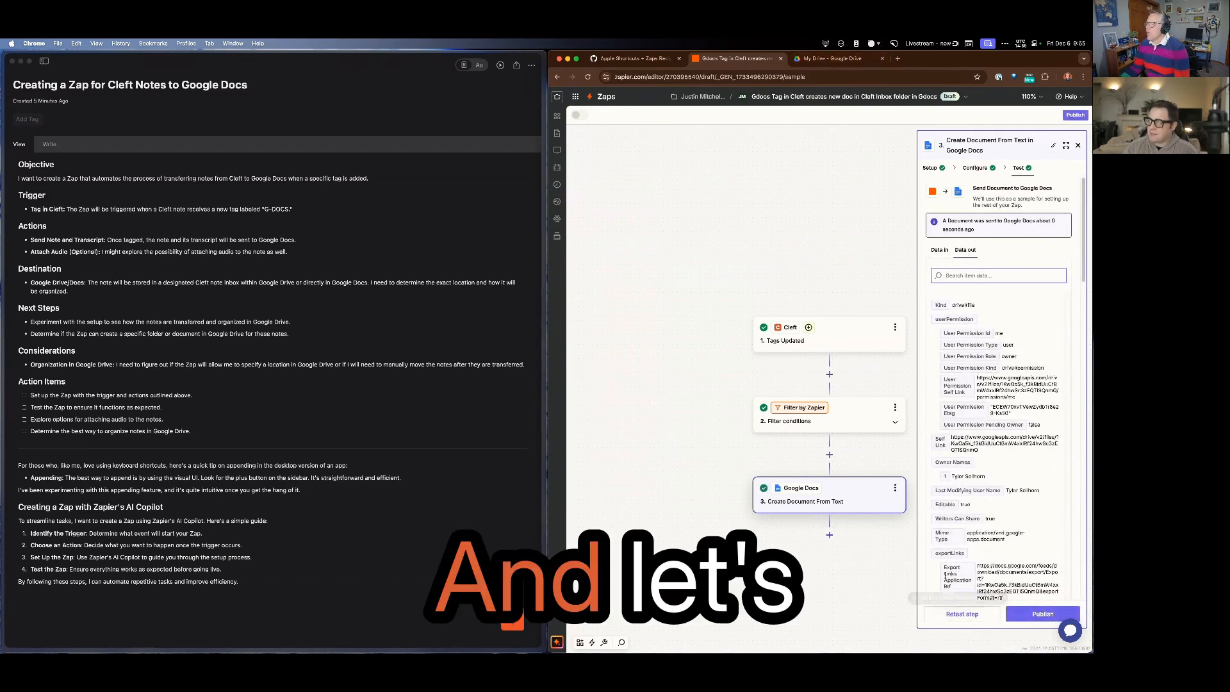
pyautogui.click(836, 59)
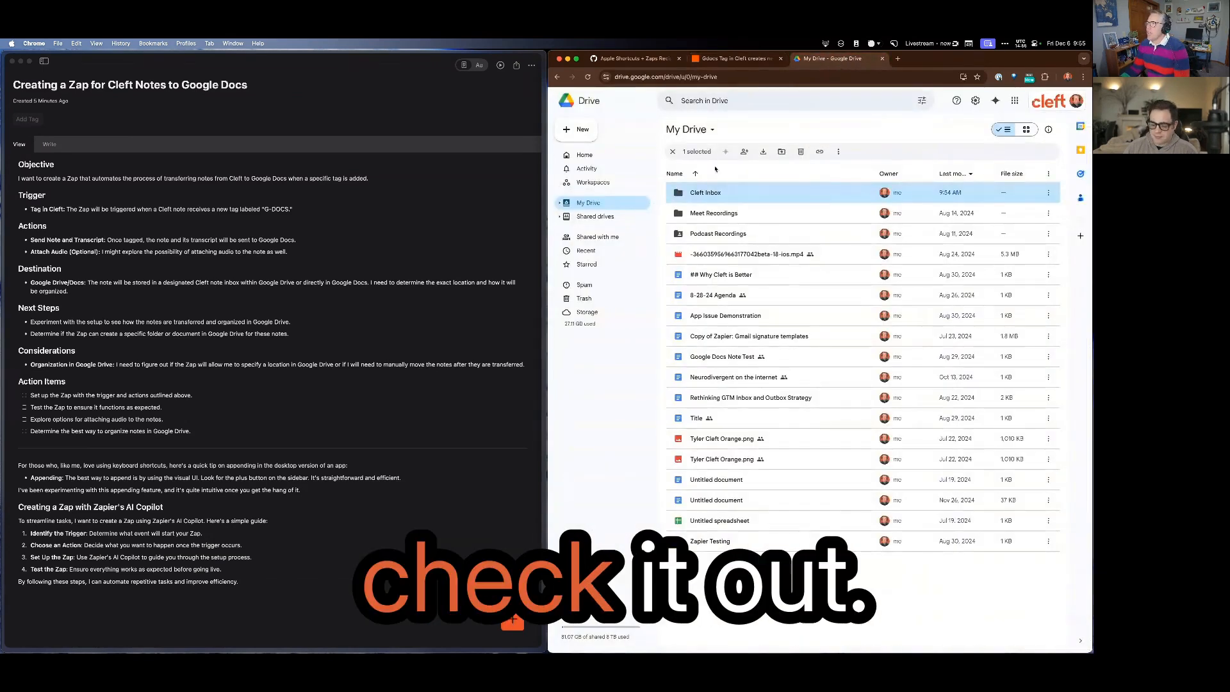
pyautogui.doubleClick(708, 193)
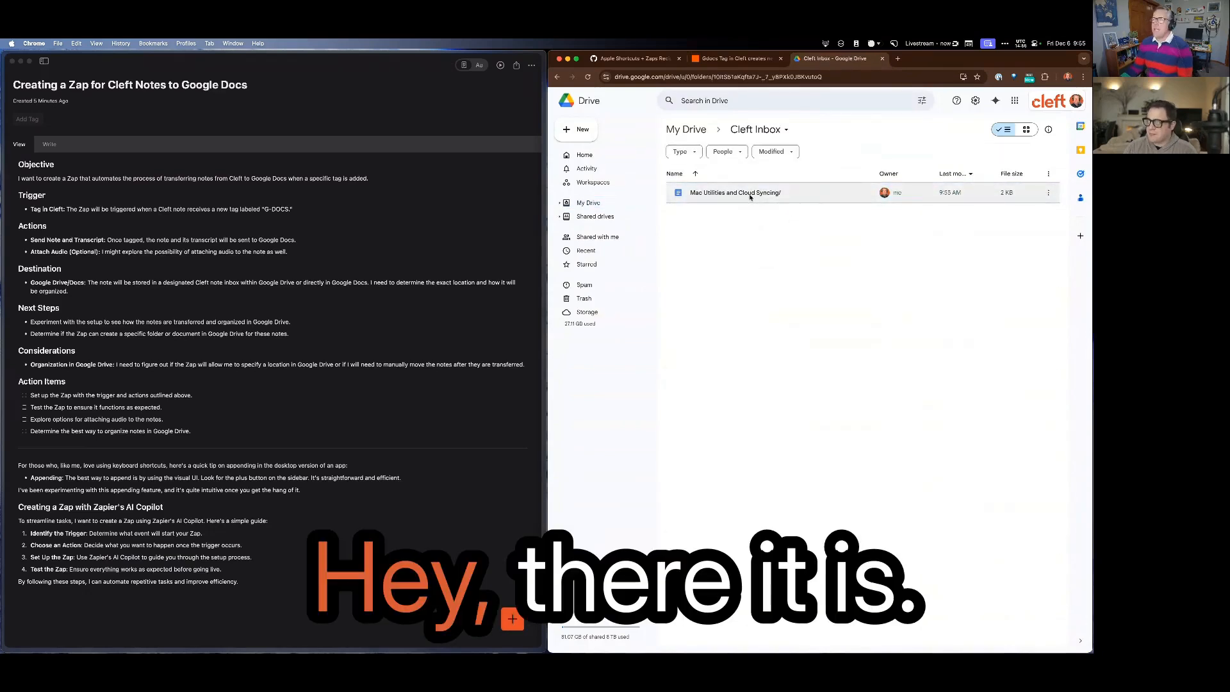
pyautogui.doubleClick(750, 193)
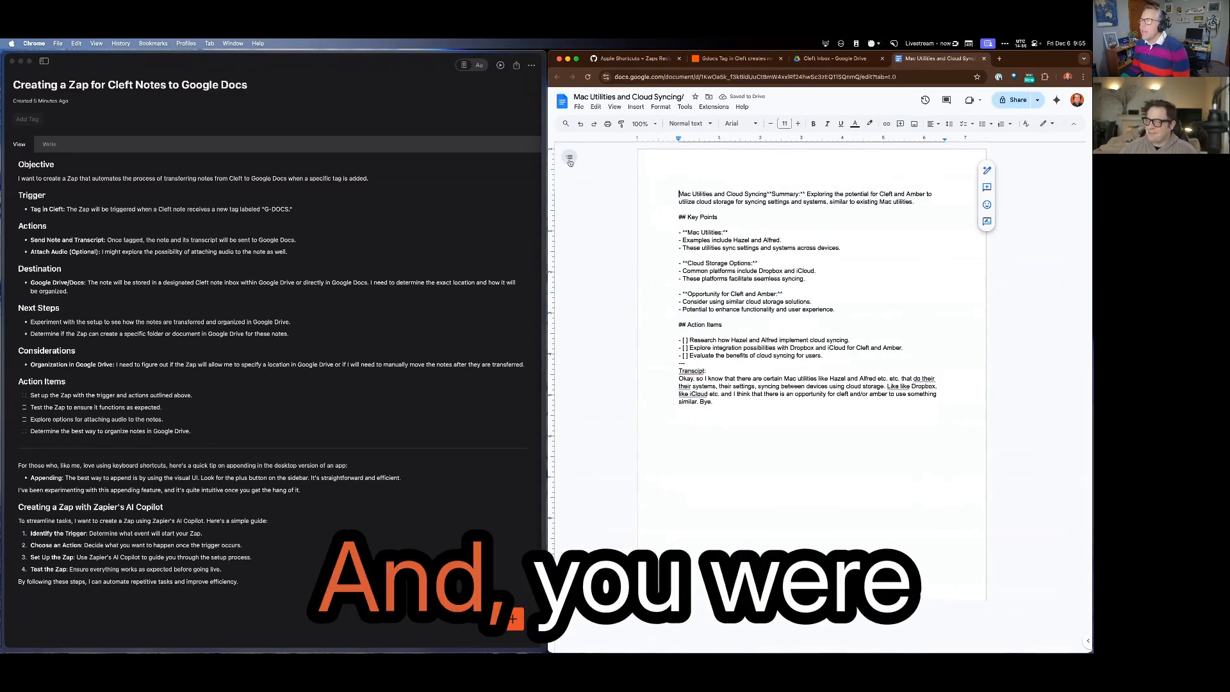
# Return to the Zapier editor, review the Google Docs step's configuration and publish the Zap
pyautogui.click(570, 157)
pyautogui.click(570, 156)
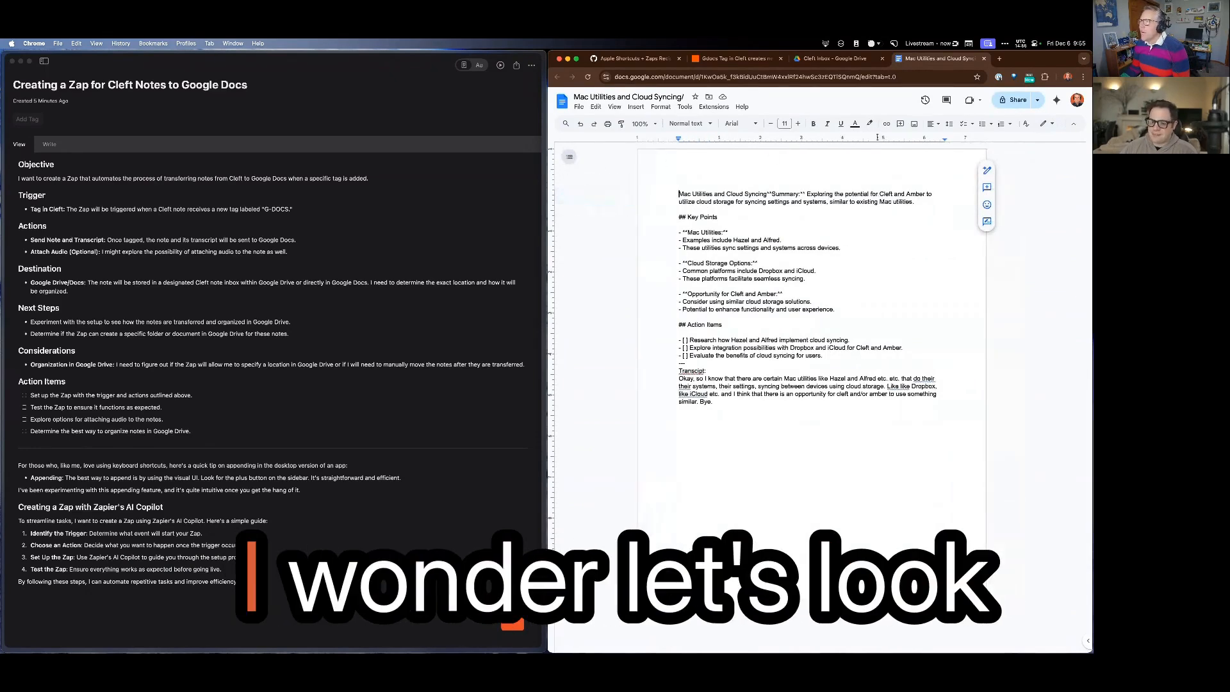
pyautogui.click(738, 59)
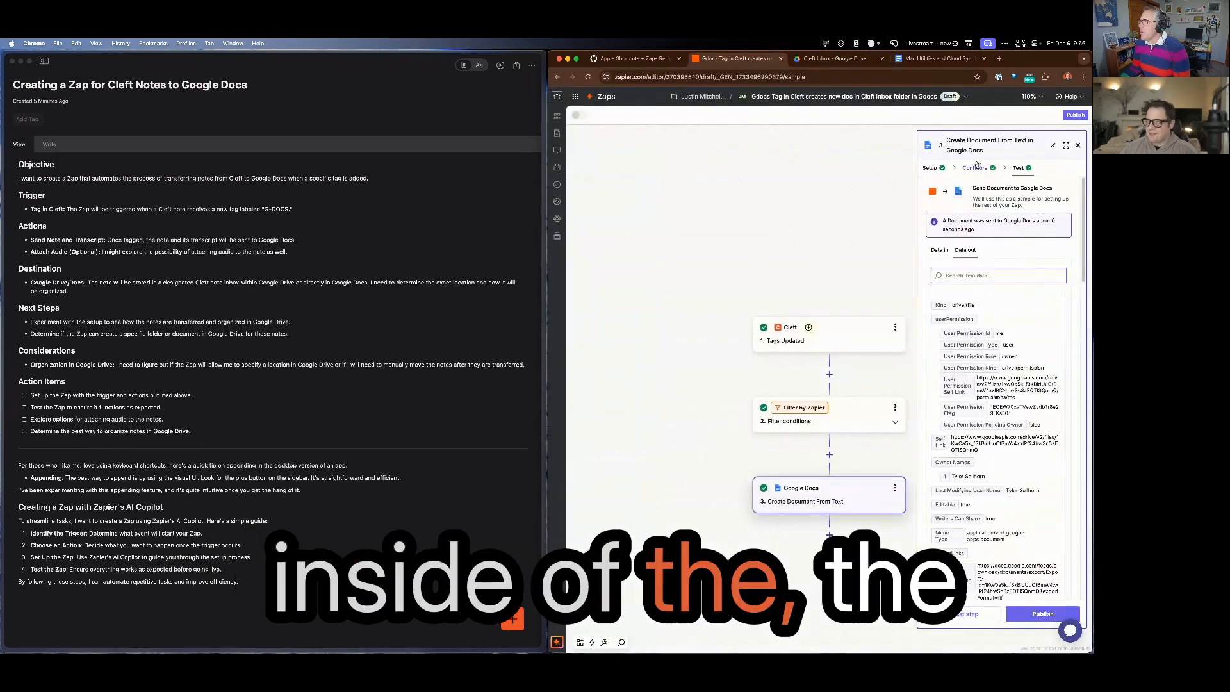
pyautogui.click(974, 168)
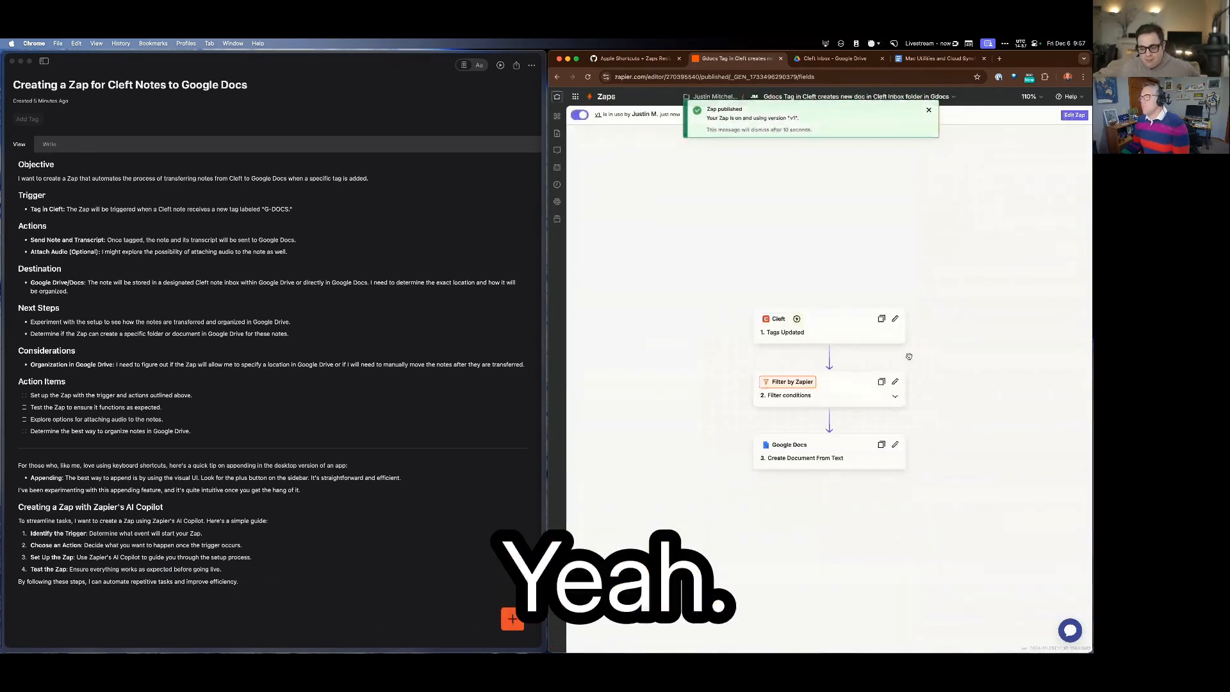
# Dismiss the publishing notice and create a shareable template from the published Zap
pyautogui.click(930, 111)
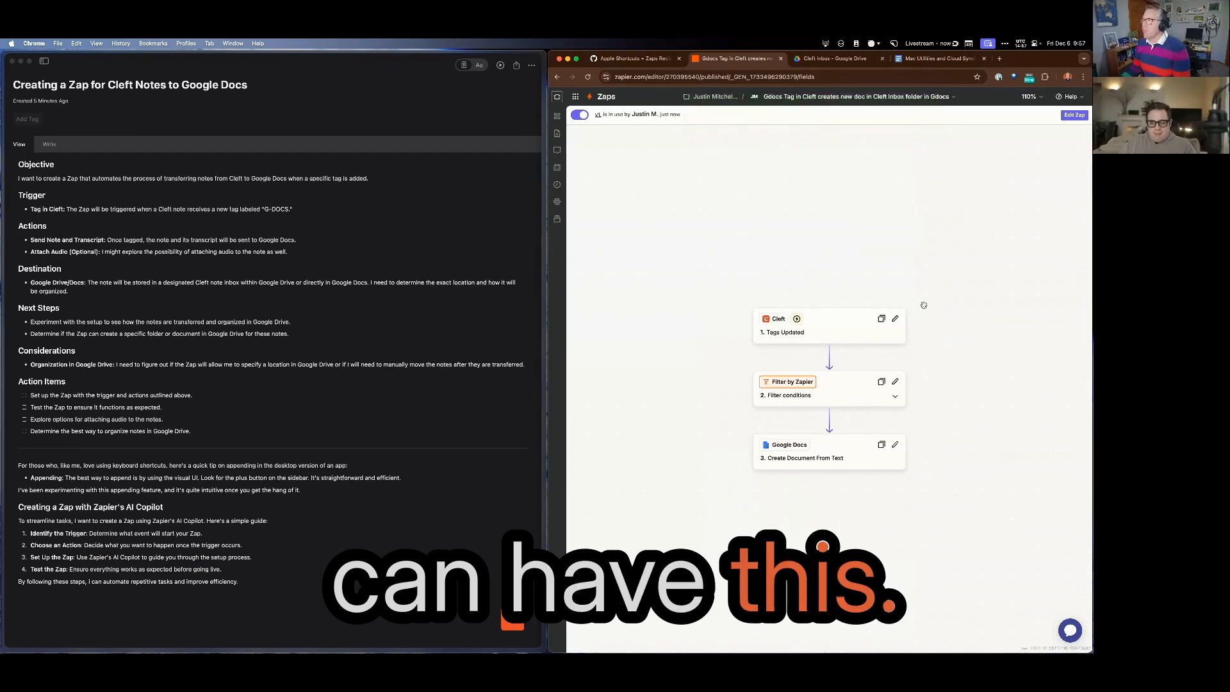
pyautogui.click(954, 97)
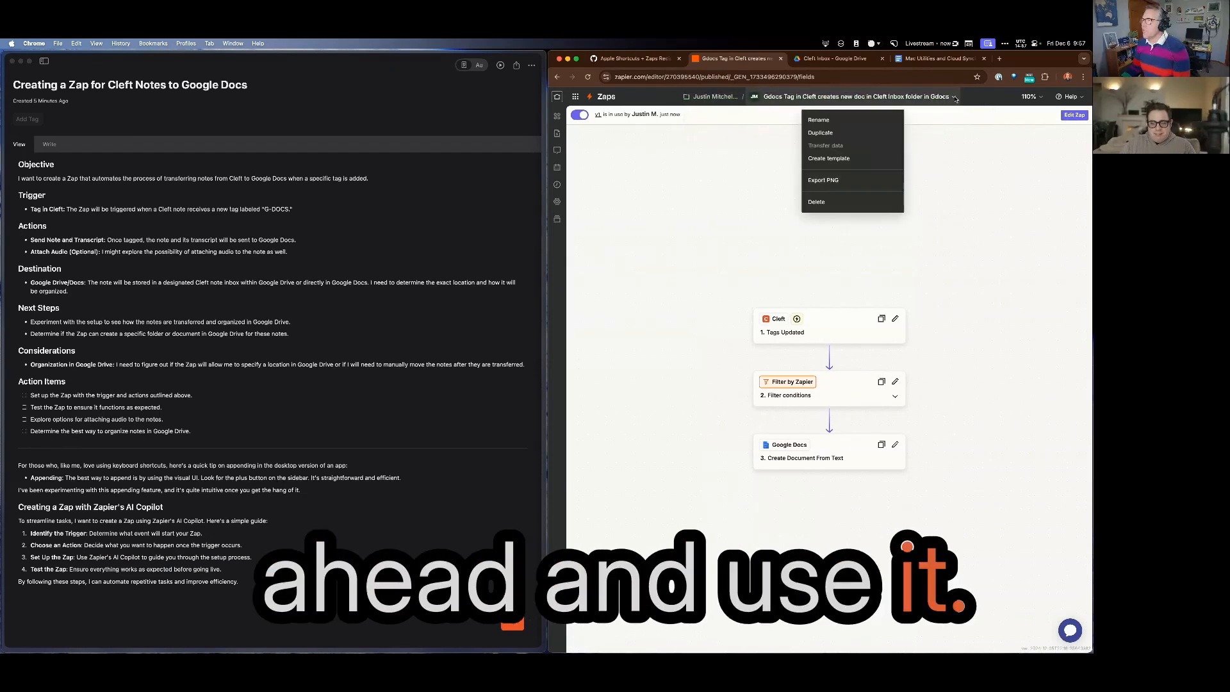
pyautogui.click(854, 170)
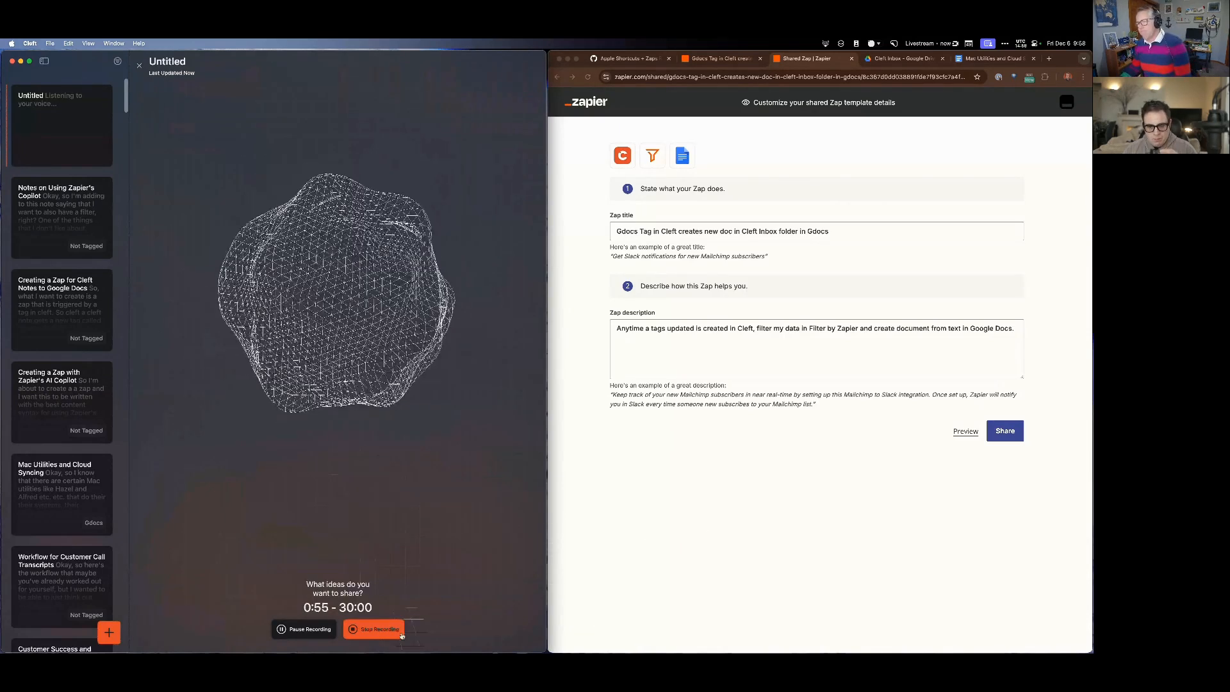
# Finish the voice recording in Cleft and tag the new note Gdocs, checking for its document in the Cleft Inbox folder in Google Drive
pyautogui.click(373, 629)
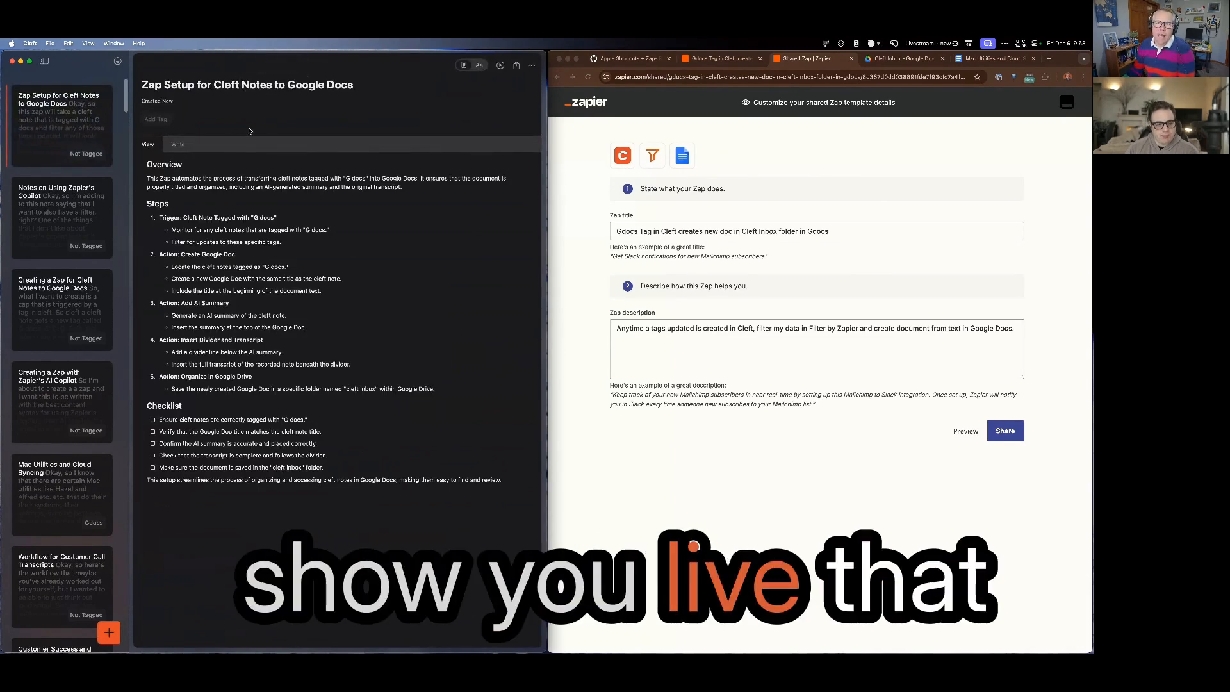
pyautogui.click(160, 120)
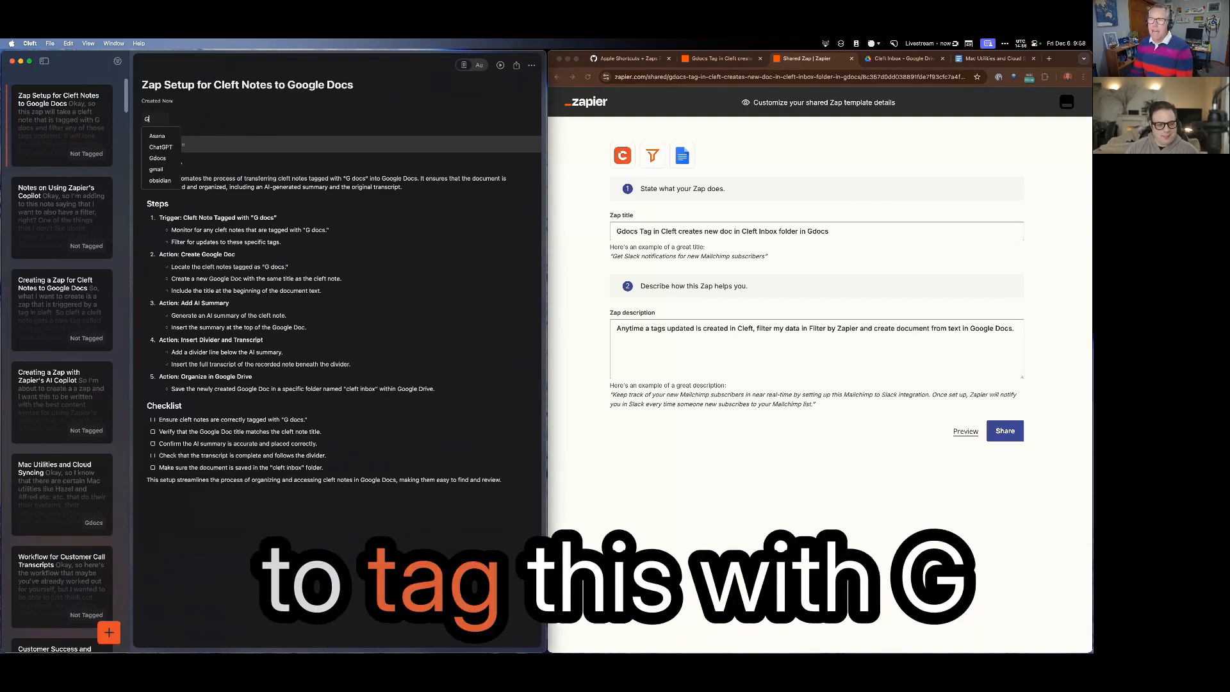
pyautogui.write('G')
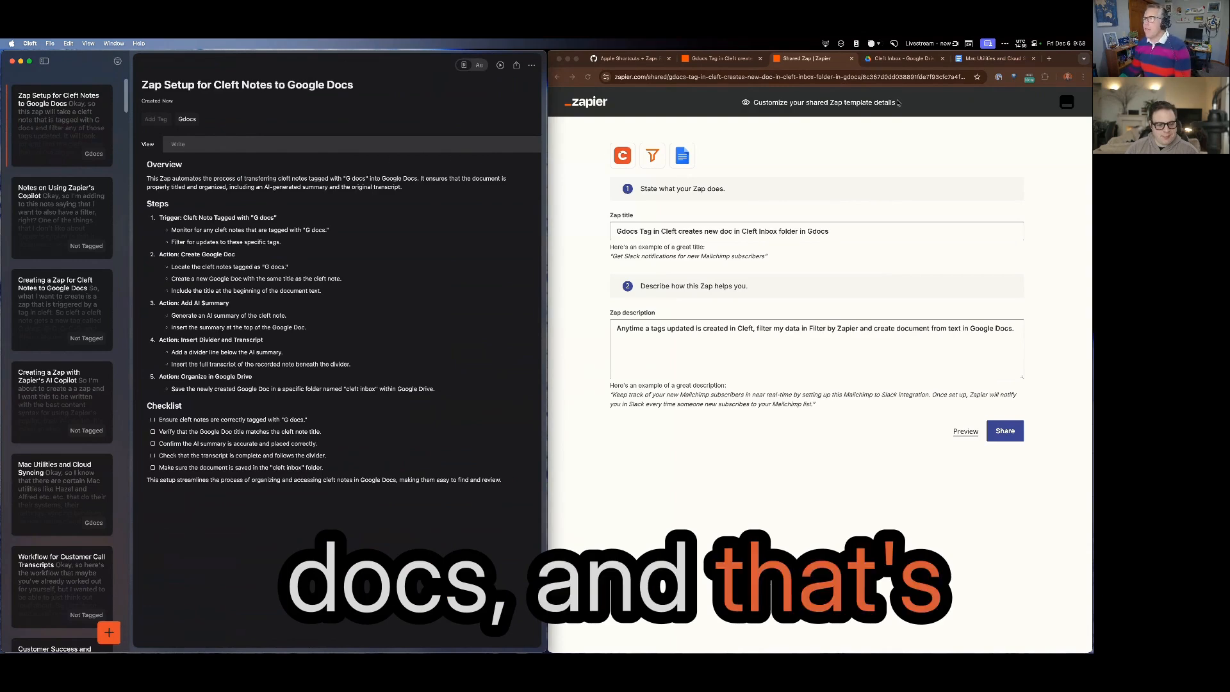
pyautogui.click(875, 58)
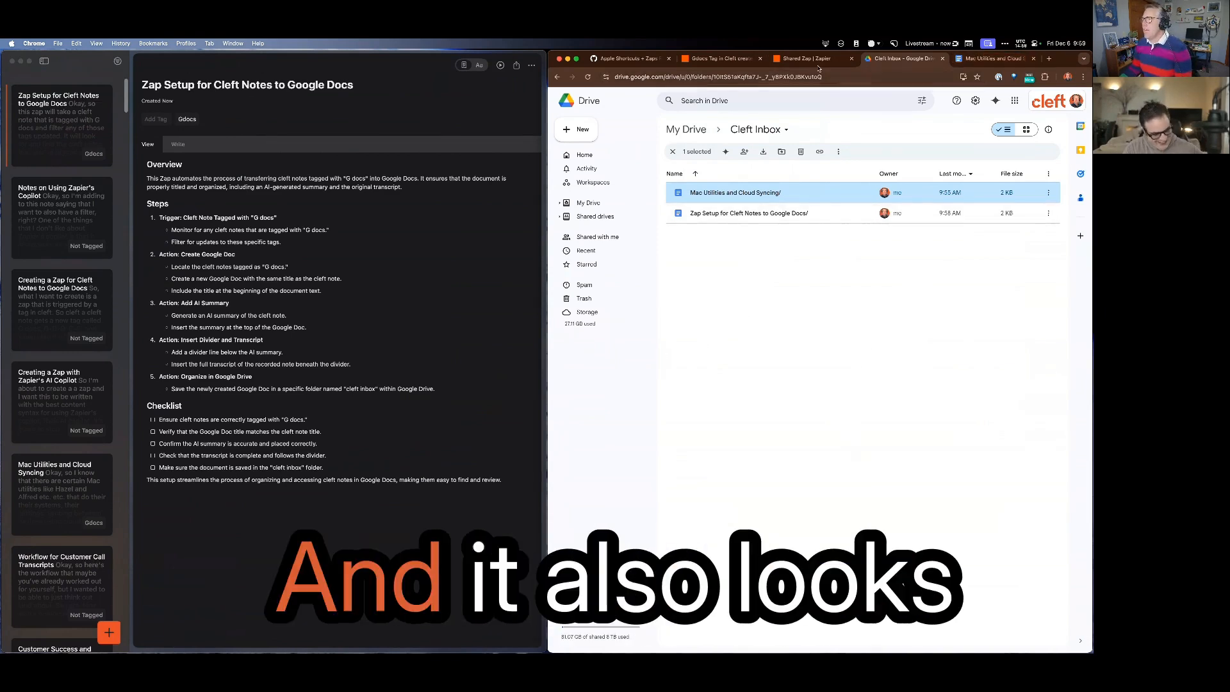
# Edit the Zap's Google Docs step to remove the trailing slash from Document Name, and test the step
pyautogui.click(723, 59)
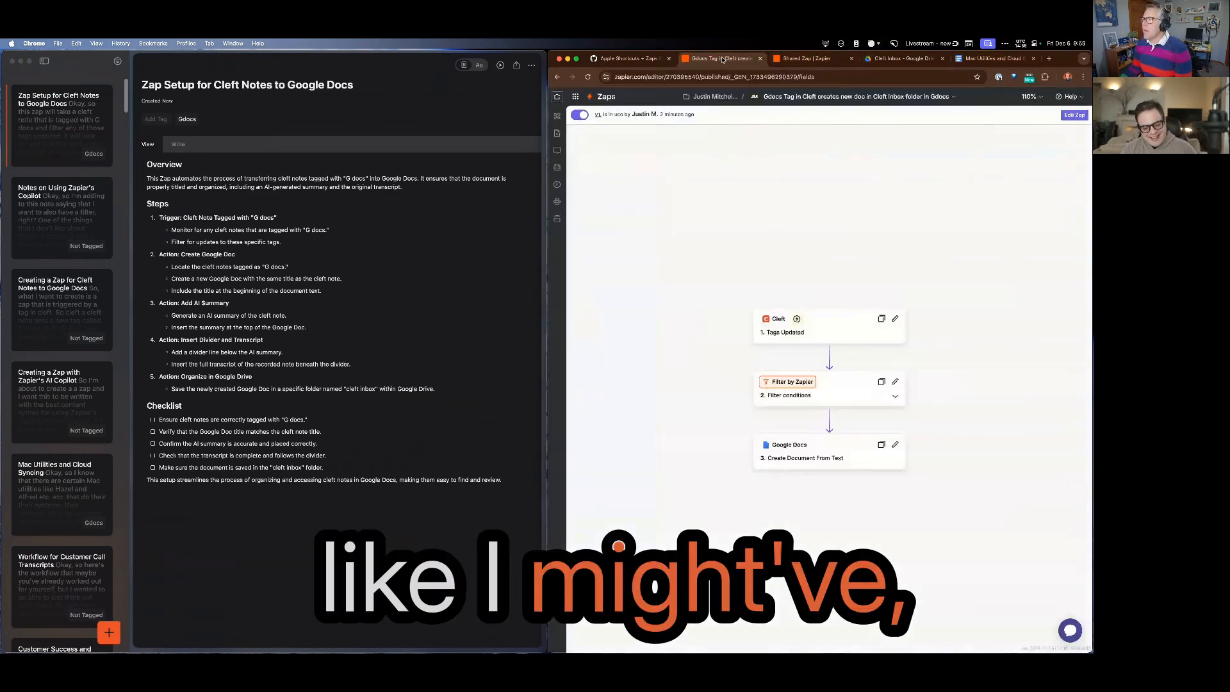
pyautogui.click(895, 444)
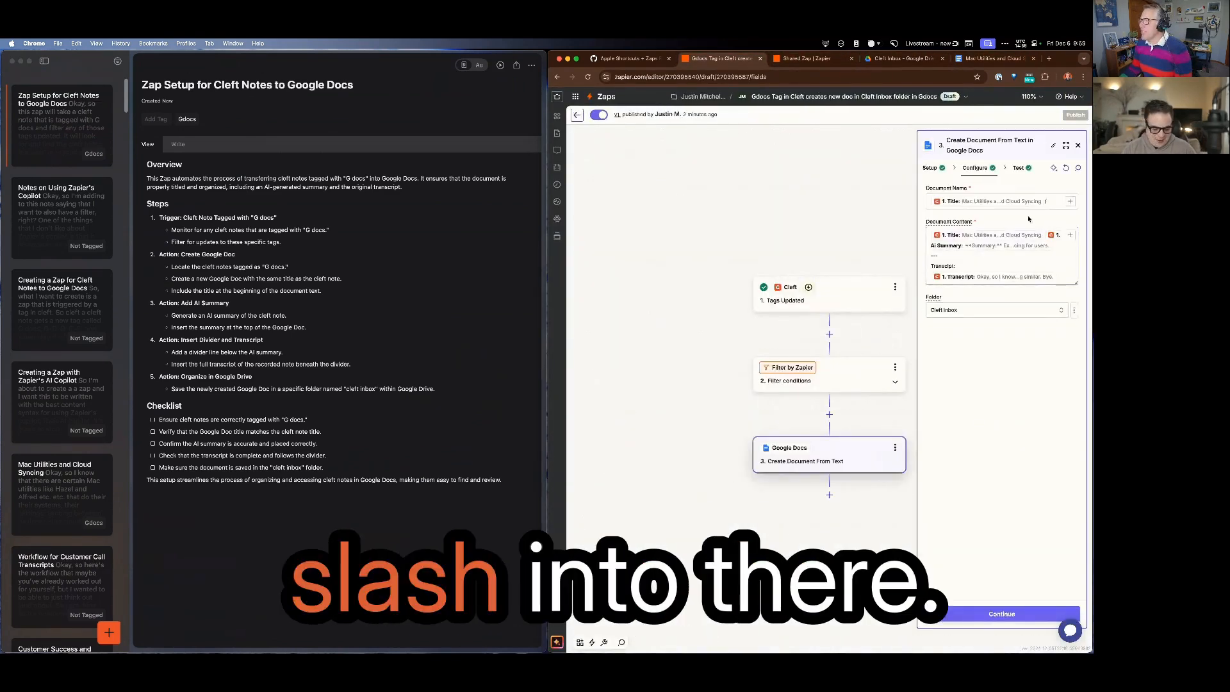
pyautogui.click(987, 614)
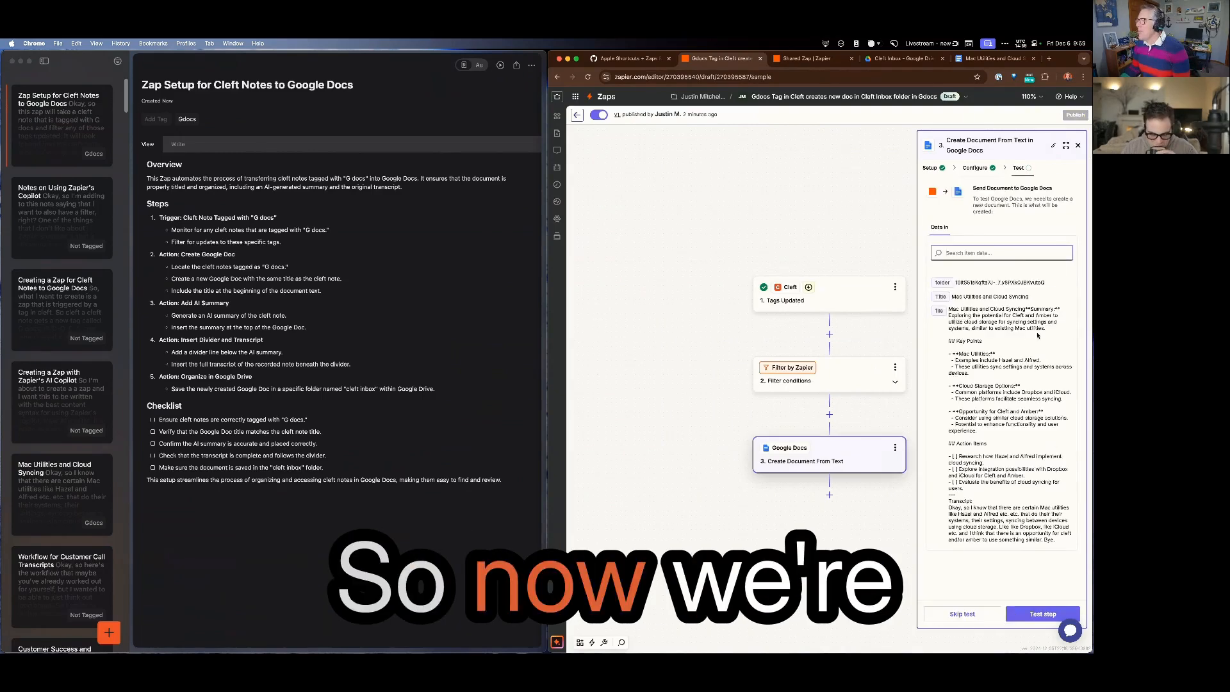
pyautogui.click(1042, 616)
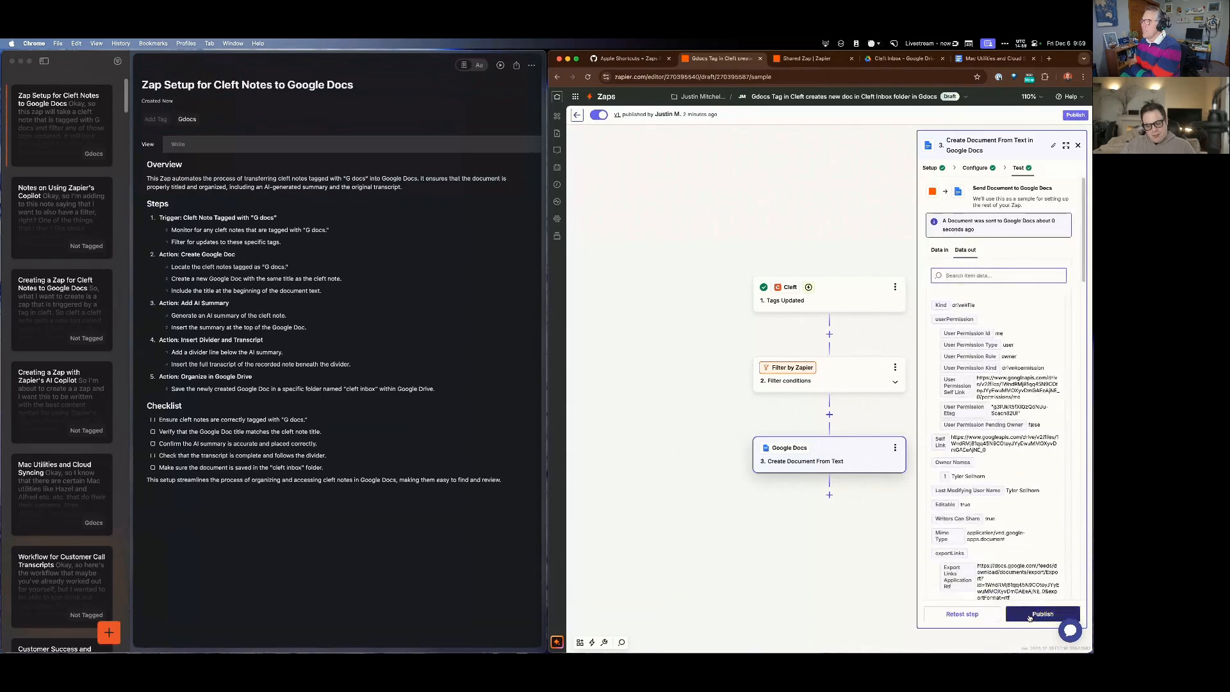
# Publish the edited Zap as a new version named "v2"
pyautogui.click(1029, 617)
pyautogui.write('v2 (')
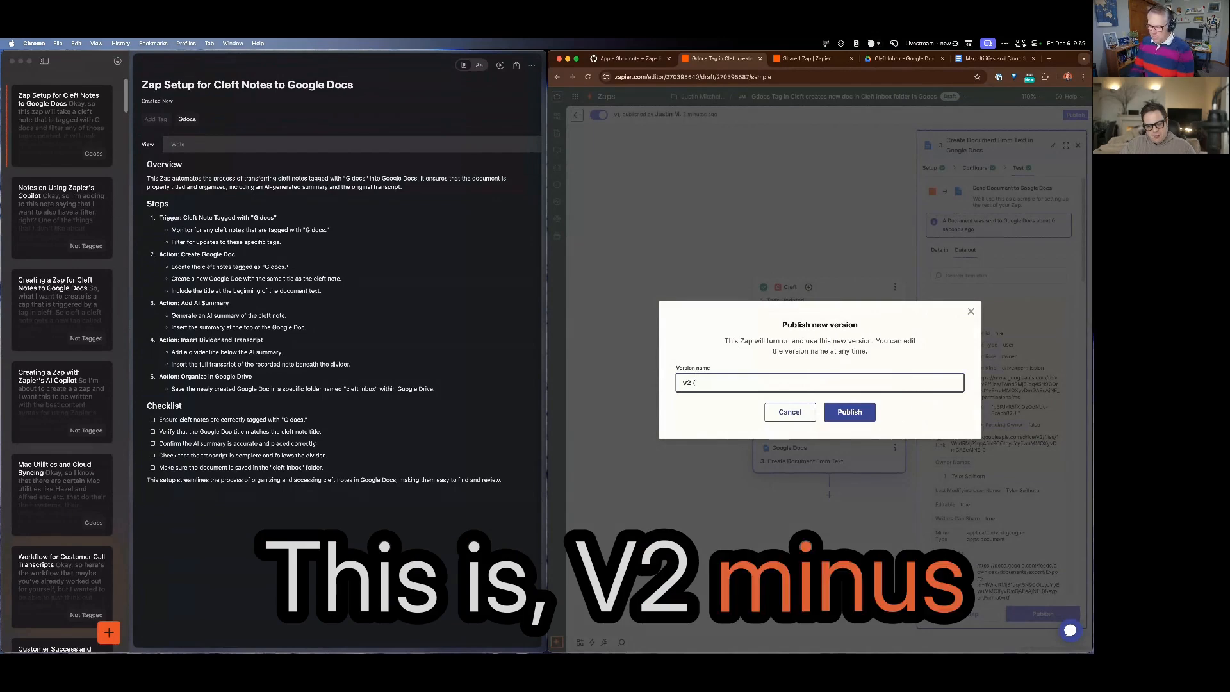
pyautogui.write('s the fa')
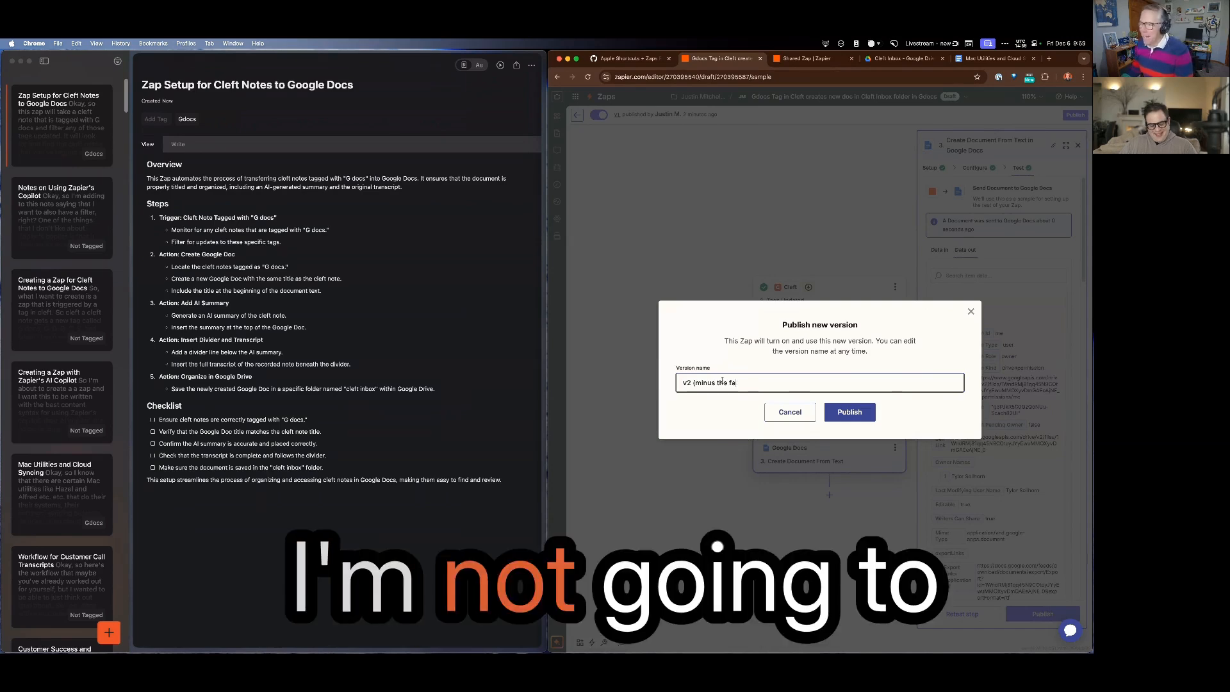
pyautogui.moveTo(693, 383); pyautogui.dragTo(778, 387)
pyautogui.press('BackSpace')
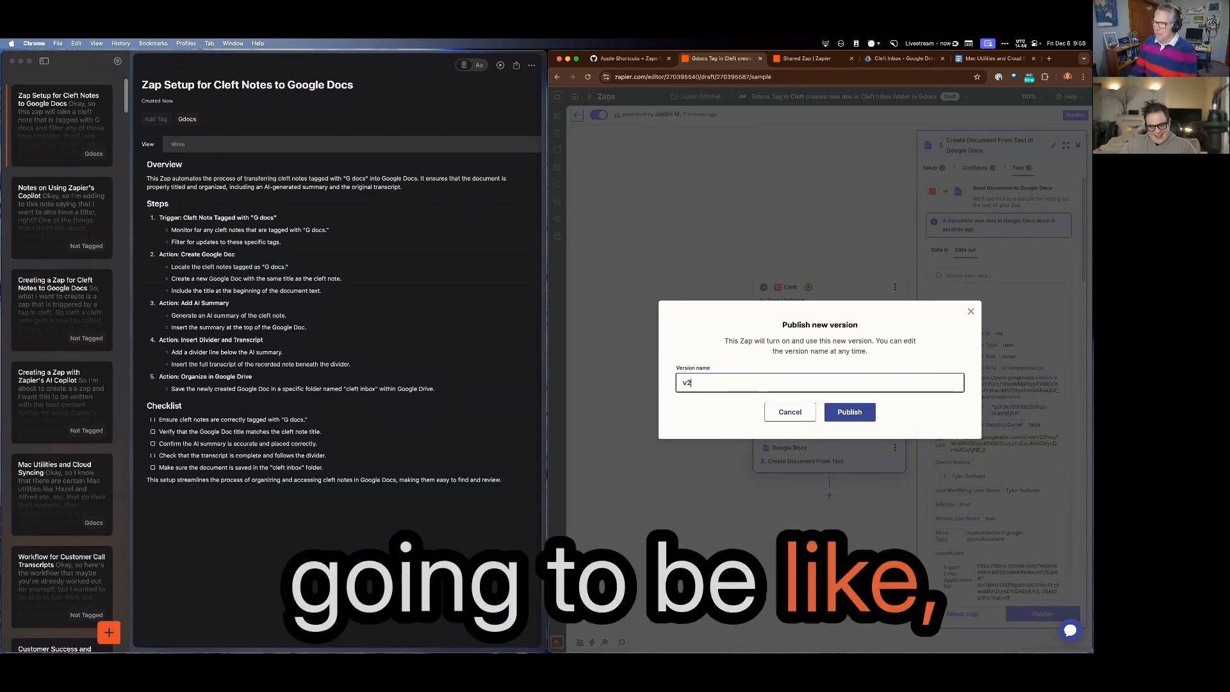
pyautogui.click(854, 414)
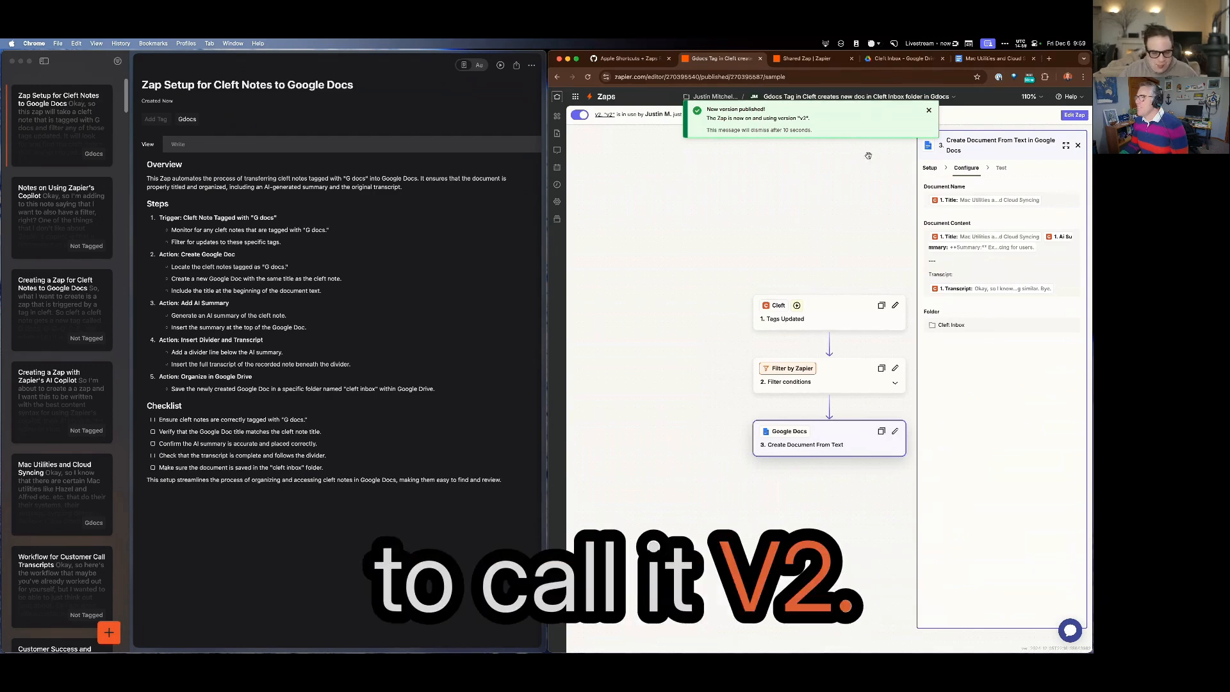
# Create a template from the updated Zap and replace its Zap description with the Cleft setup note copied as Markdown
pyautogui.click(884, 96)
pyautogui.click(850, 159)
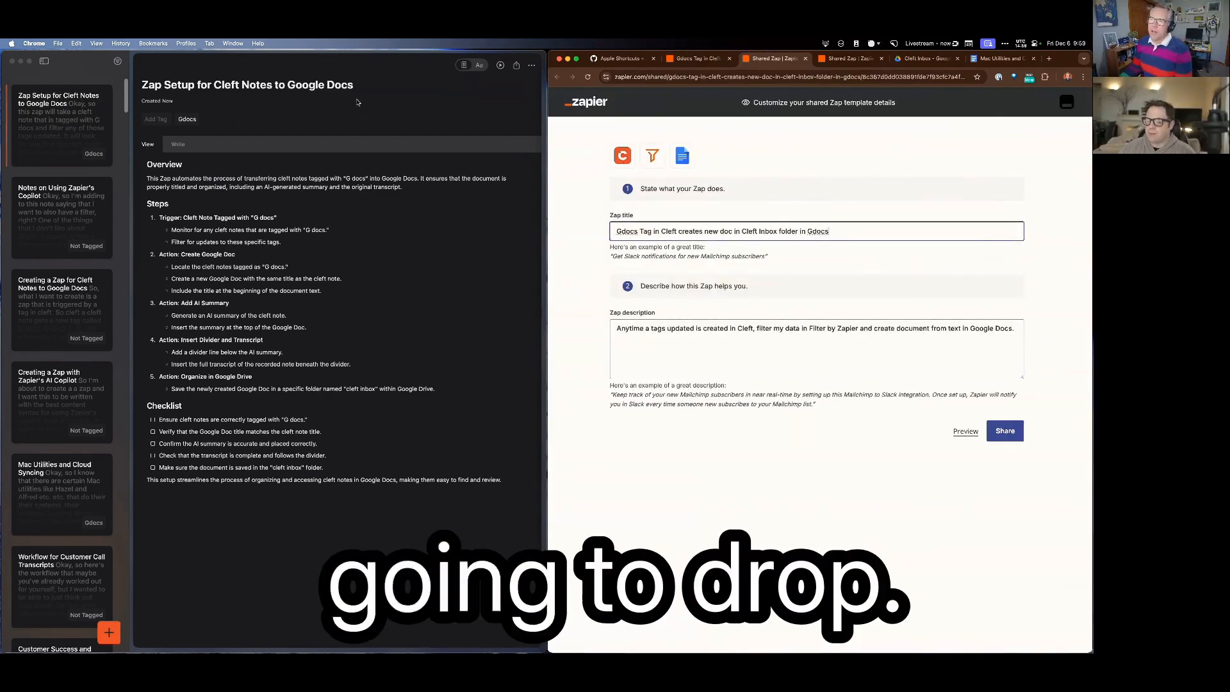
pyautogui.click(531, 64)
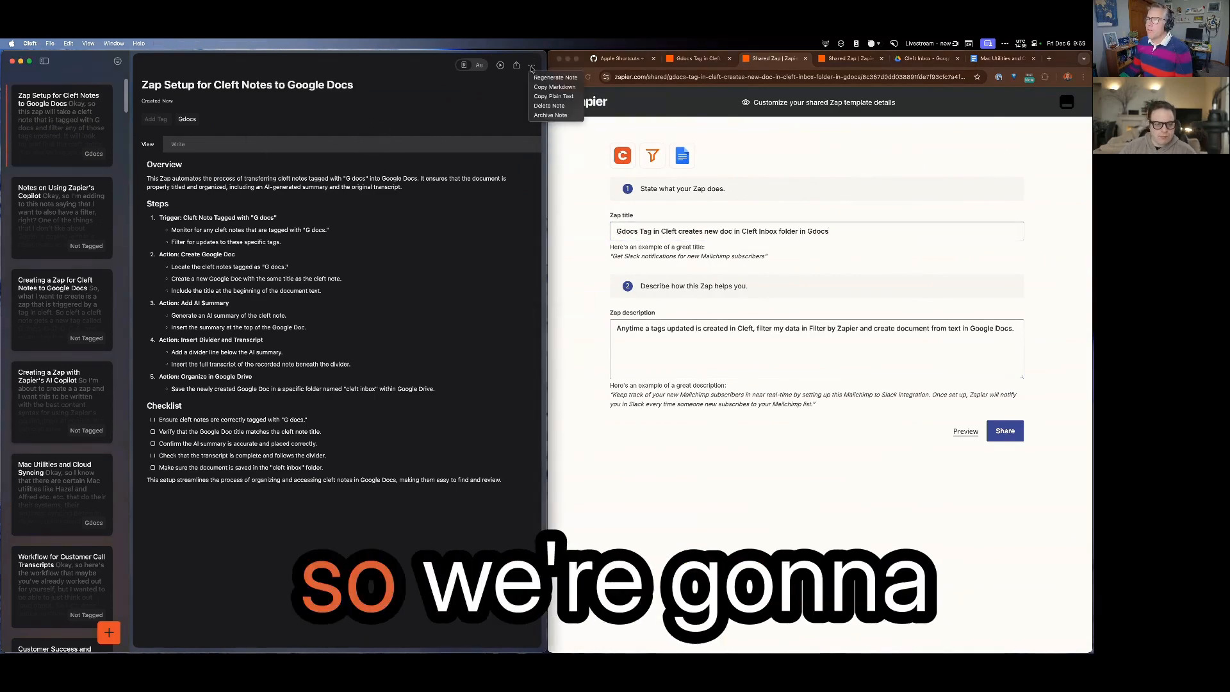
pyautogui.click(531, 64)
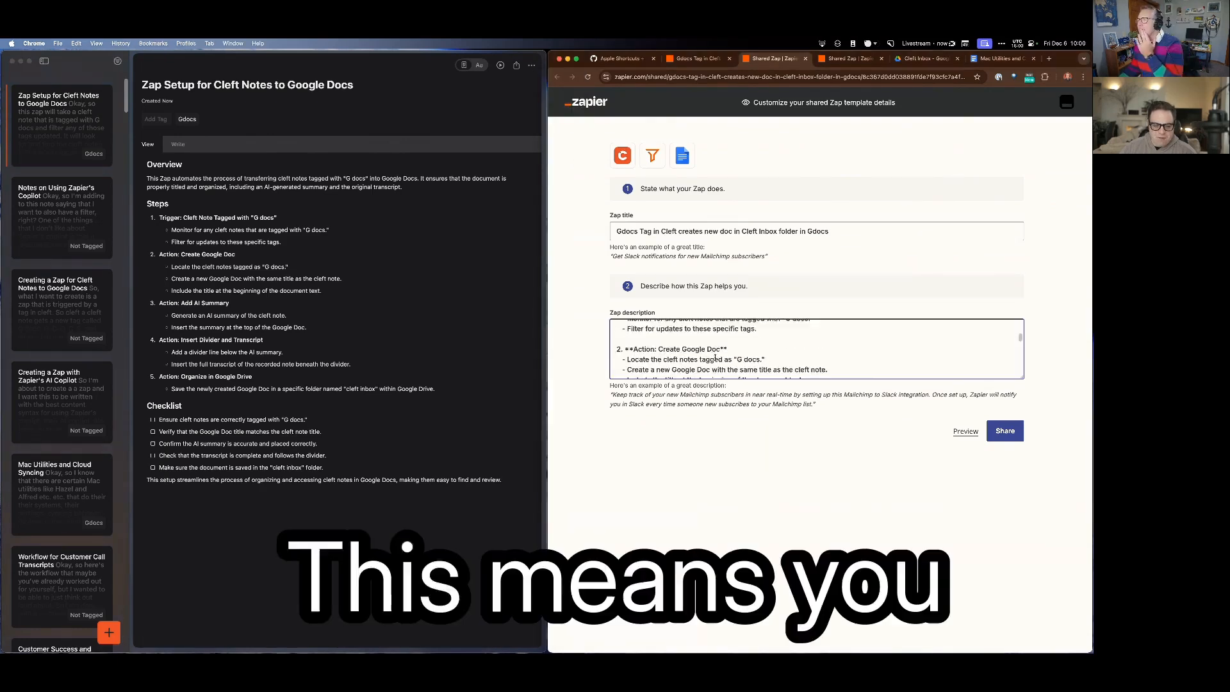
# Correct "G docs" to "Gdocs" in the Zap description's overview, trigger and Create Google Doc lines
pyautogui.scroll(3, 714, 352)
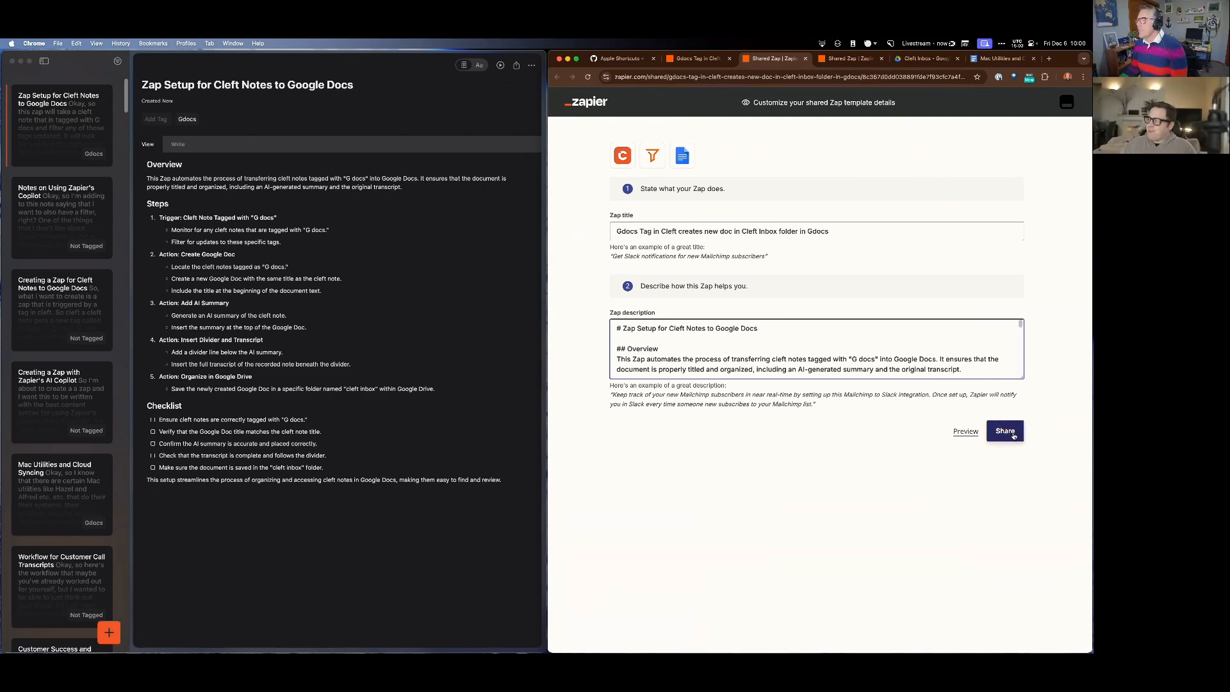
pyautogui.click(858, 361)
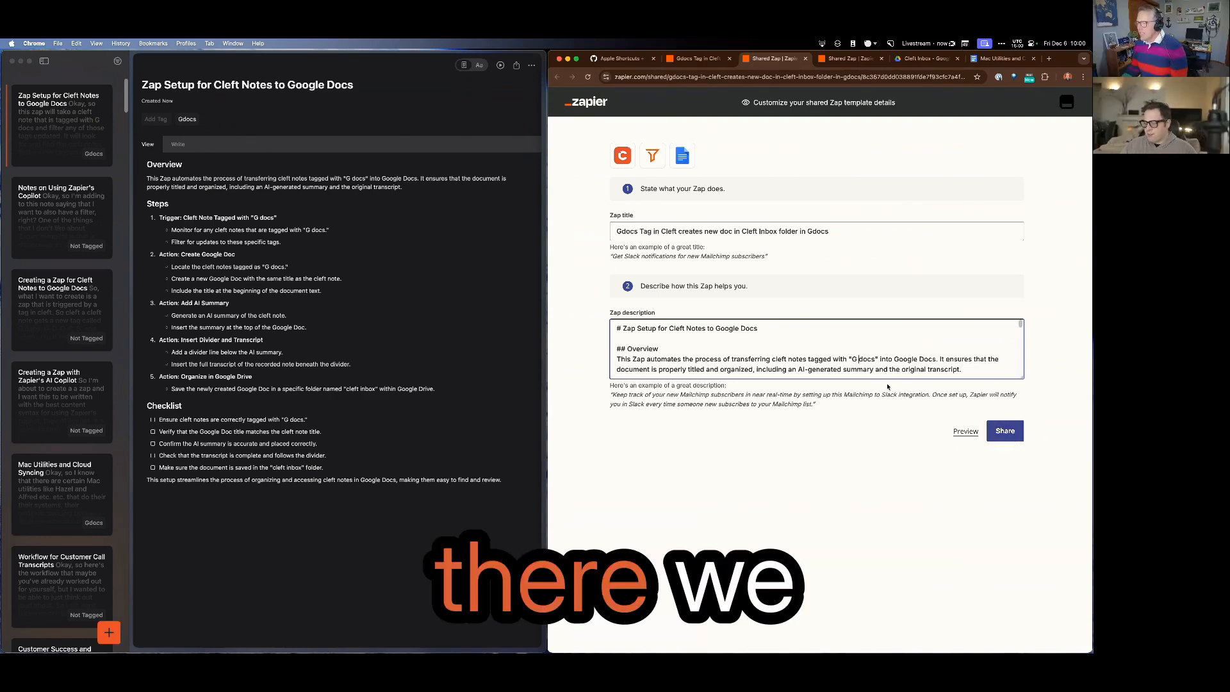
pyautogui.press('BackSpace')
pyautogui.scroll(-5, 894, 333)
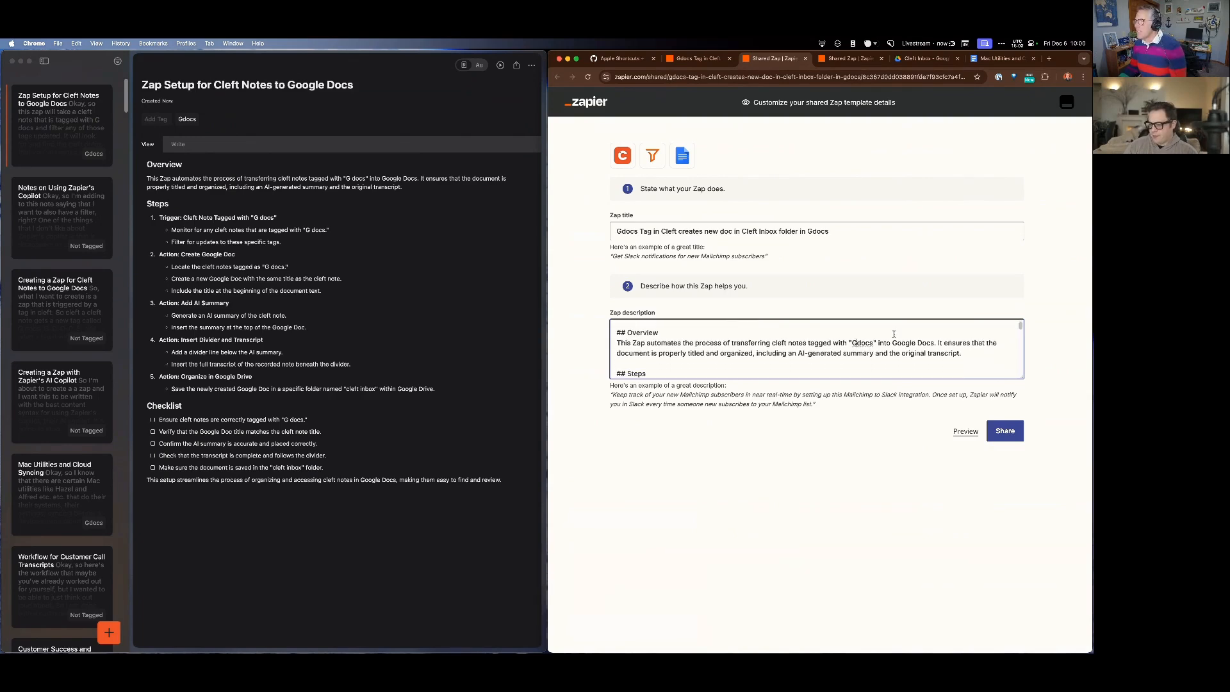
pyautogui.click(747, 355)
pyautogui.press('BackSpace')
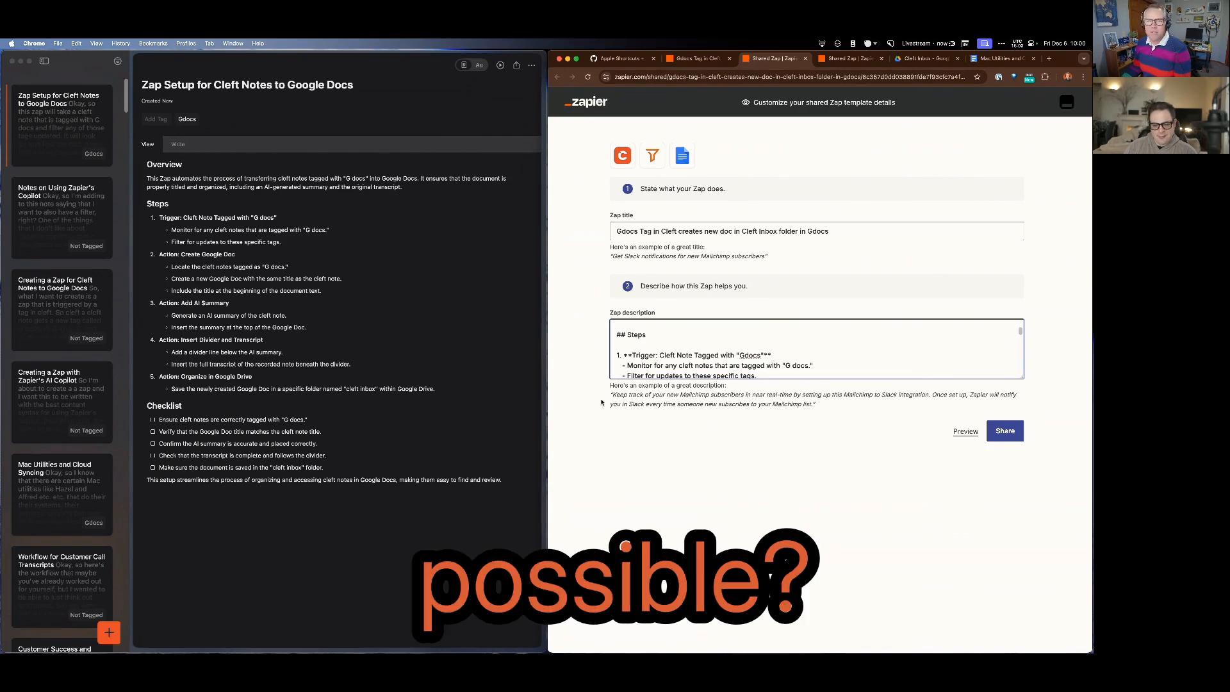
pyautogui.click(789, 367)
pyautogui.press('BackSpace')
pyautogui.scroll(-1, 781, 355)
pyautogui.scroll(-4, 780, 355)
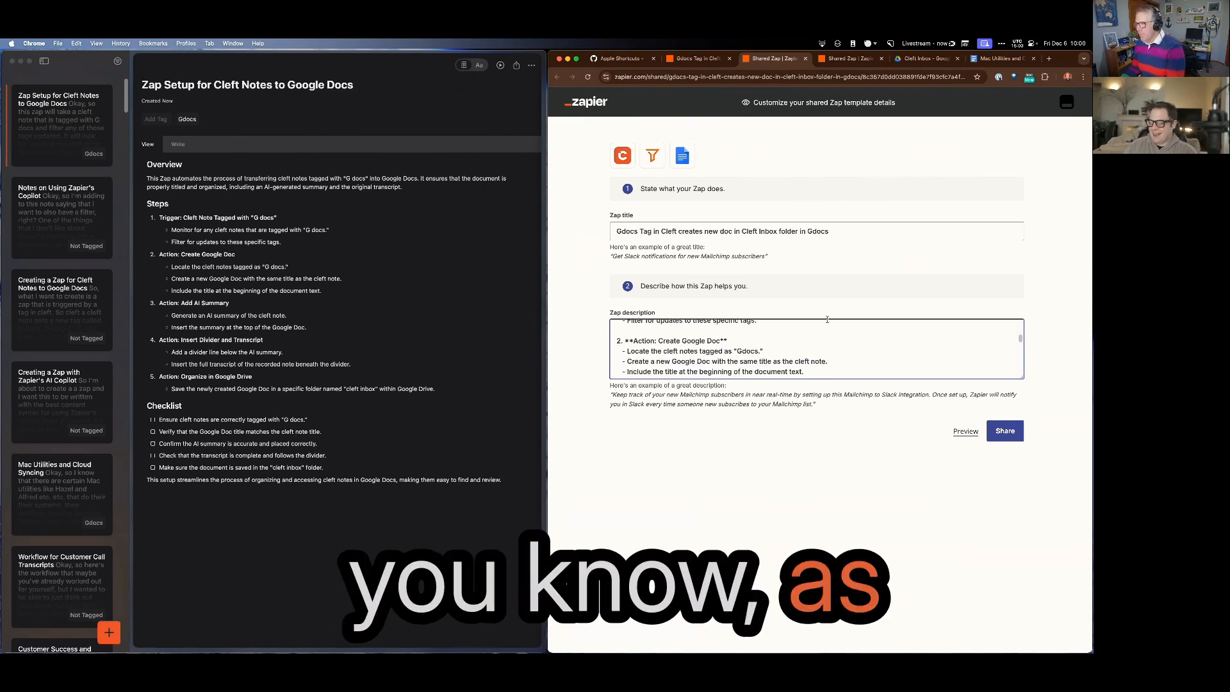
# Capitalize "Cleft" in the Add AI Summary lines and review the rest of the Zap description through the closing paragraph
pyautogui.scroll(-5, 774, 349)
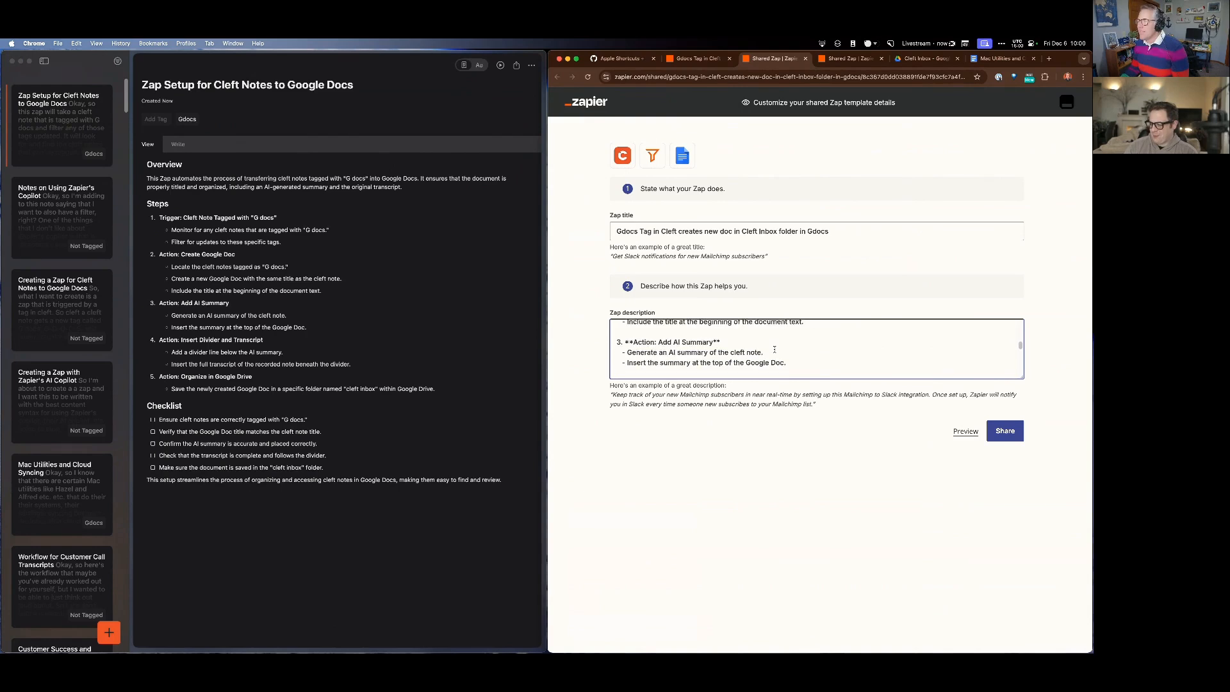
pyautogui.scroll(-1, 775, 349)
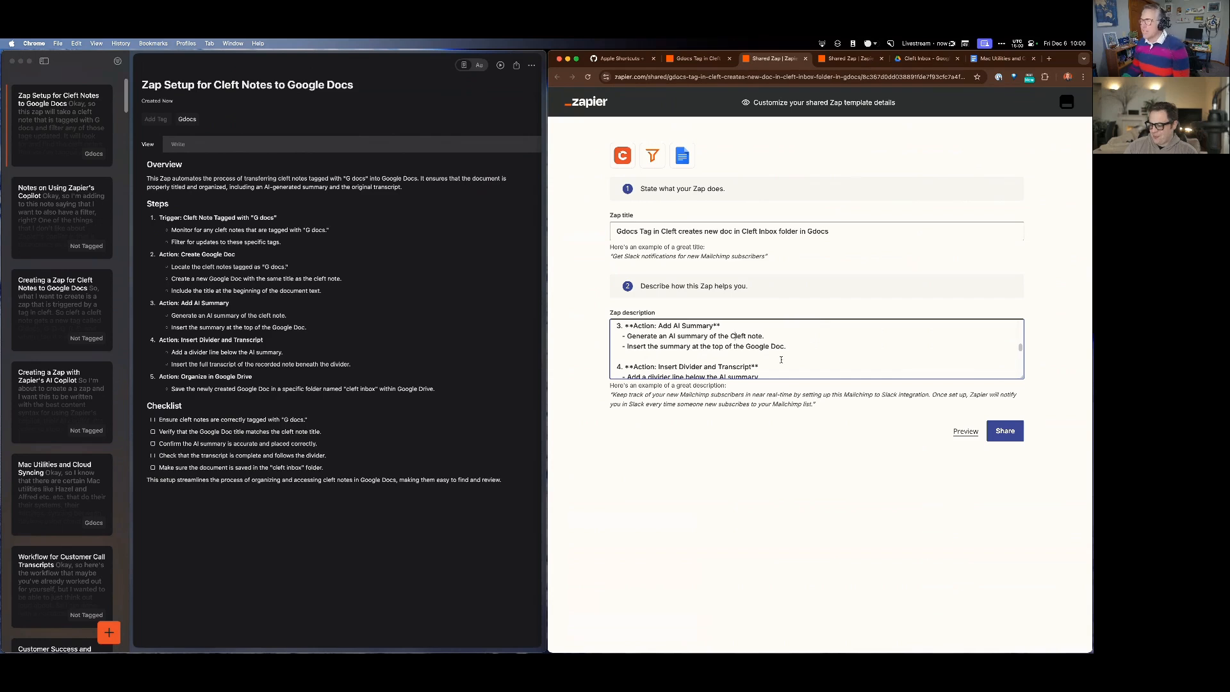
pyautogui.scroll(-1, 779, 358)
pyautogui.scroll(-2, 774, 335)
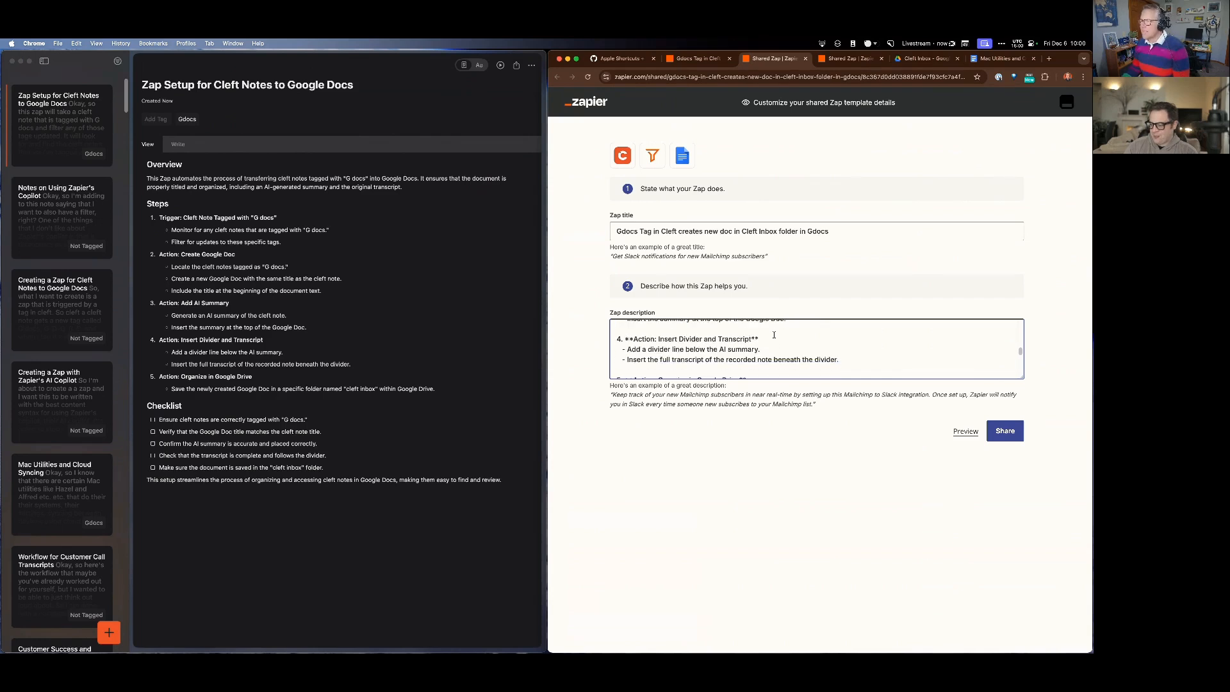
pyautogui.scroll(-2, 774, 334)
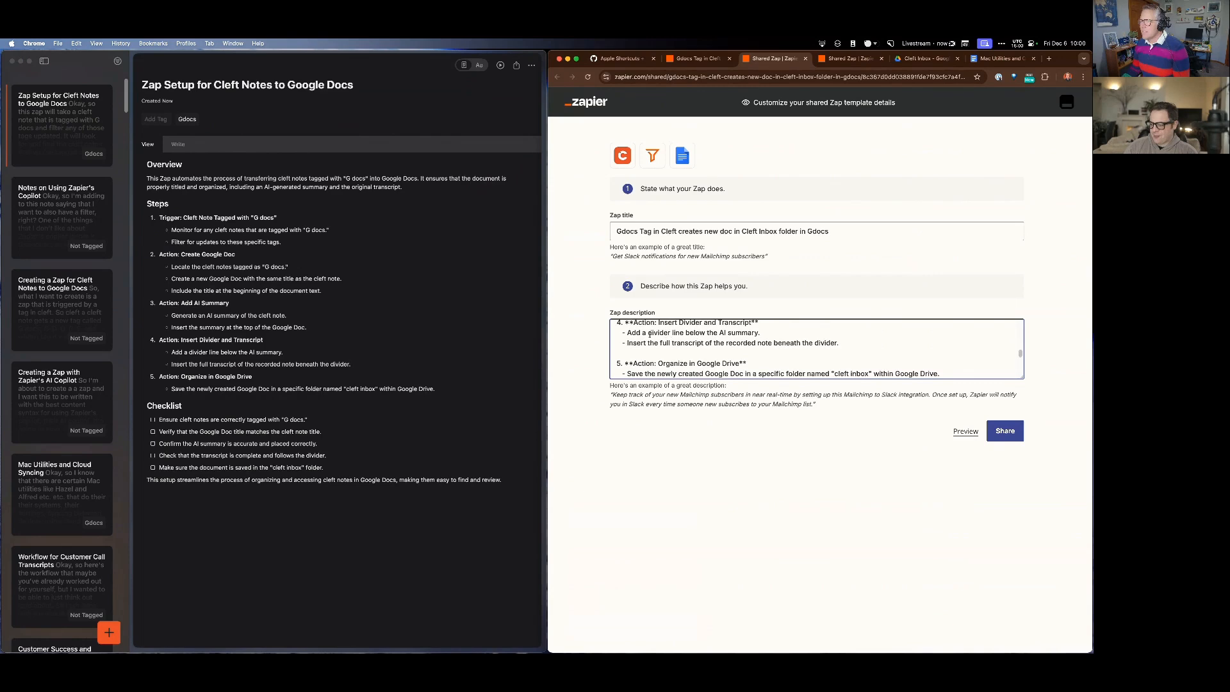
pyautogui.scroll(5, 639, 333)
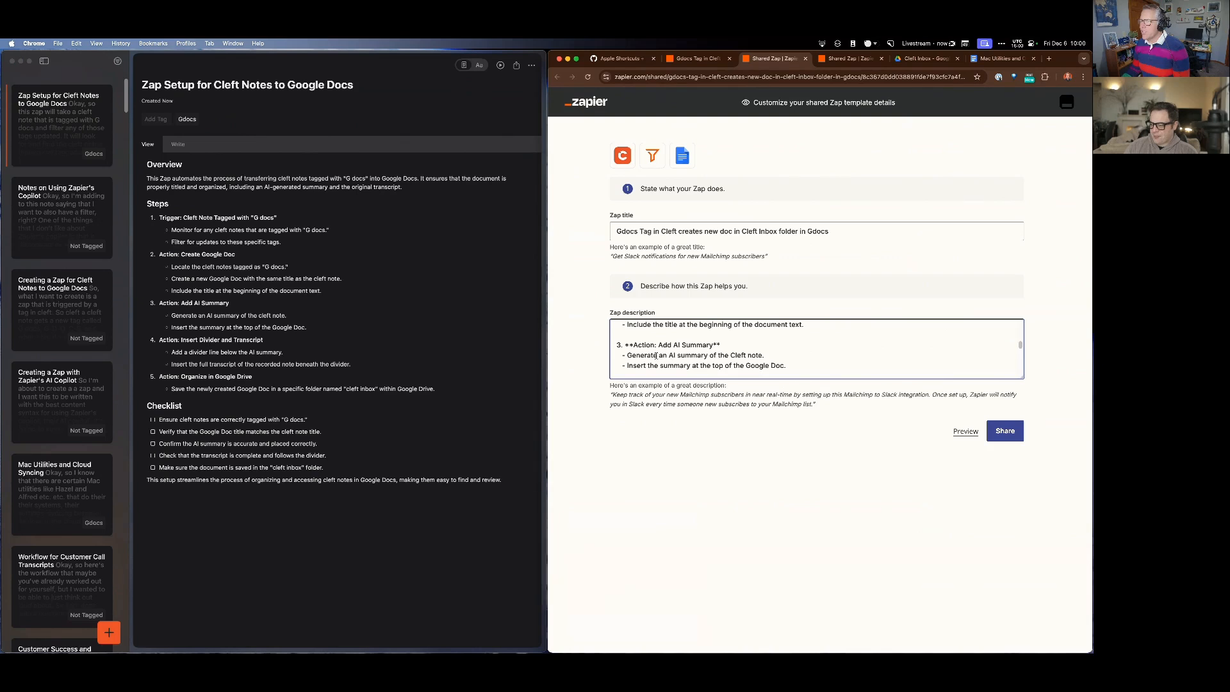
pyautogui.scroll(3, 660, 376)
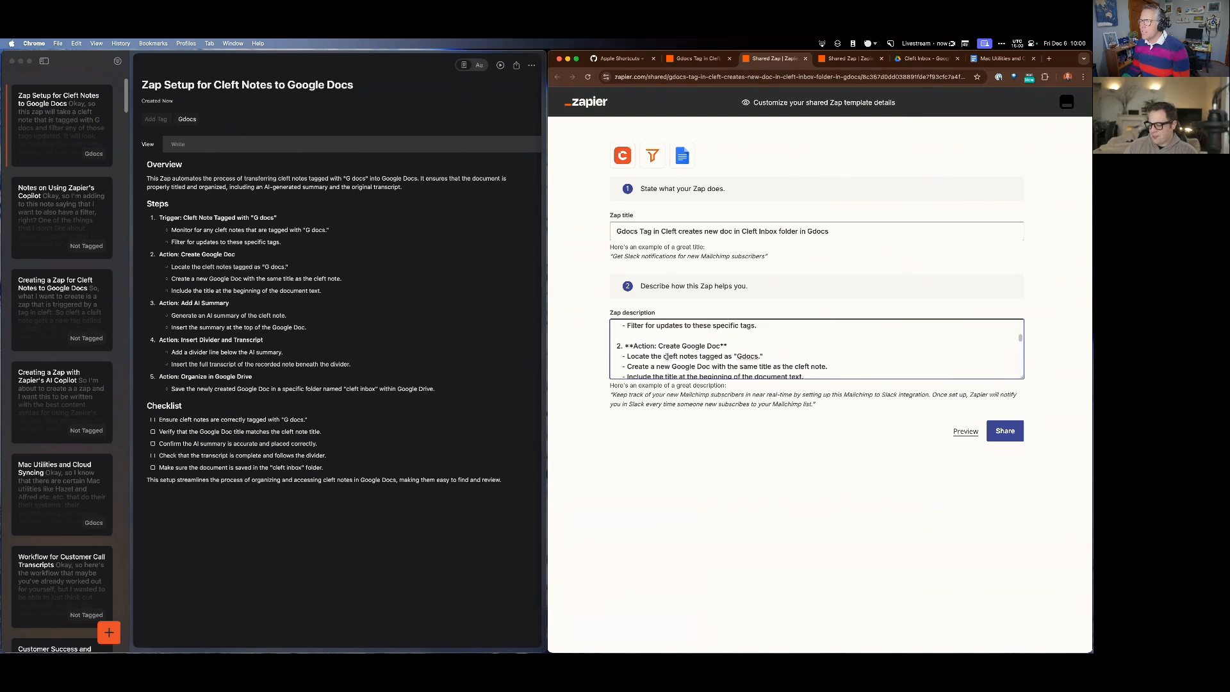
pyautogui.scroll(-8, 667, 356)
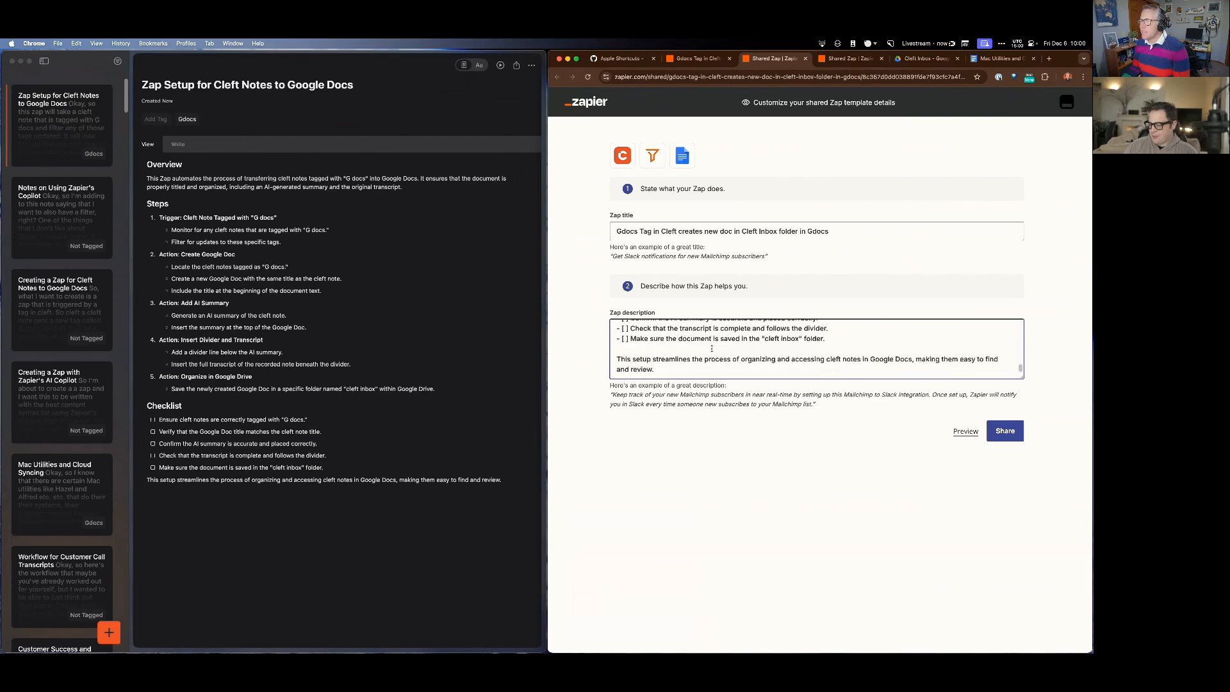
# Share the Zap as a public template, copy its Zap URL and close the sharing dialog
pyautogui.click(998, 431)
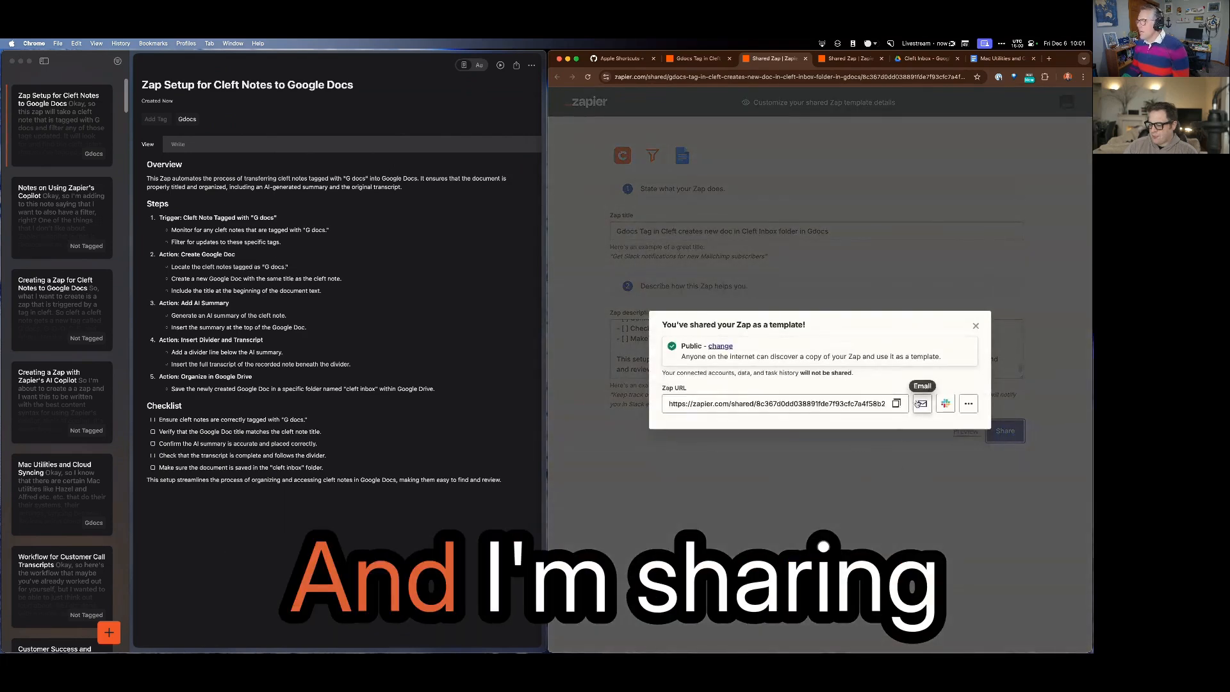
pyautogui.click(896, 403)
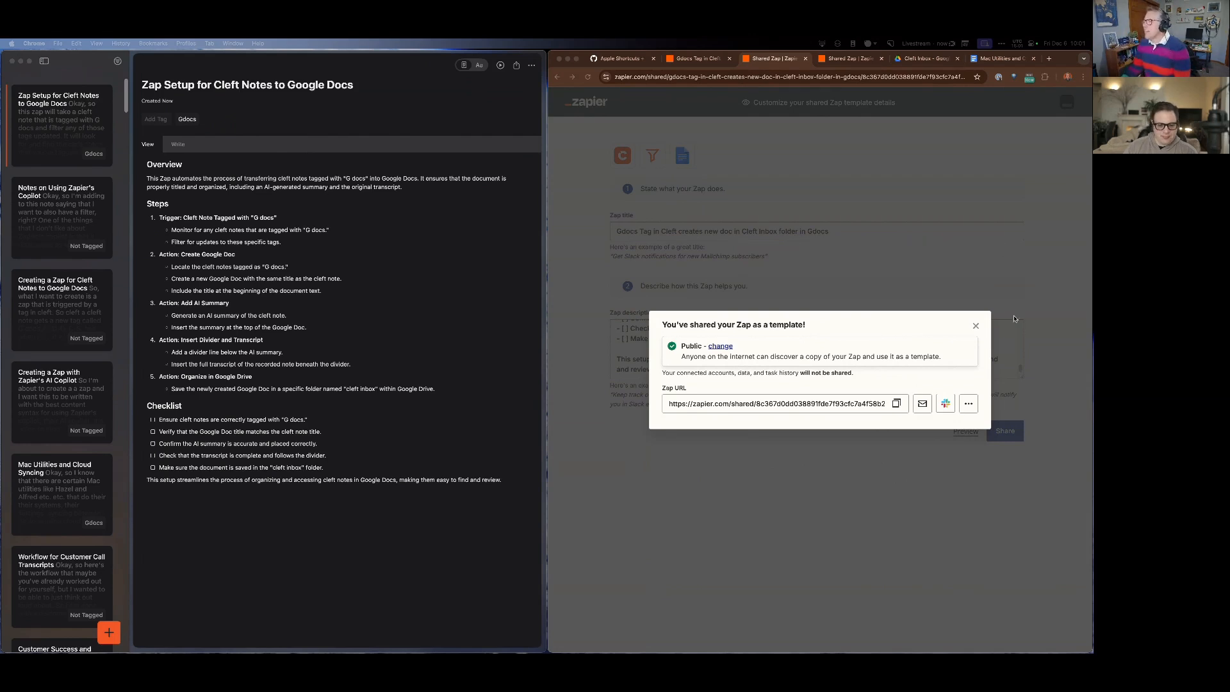
pyautogui.click(976, 327)
pyautogui.click(975, 327)
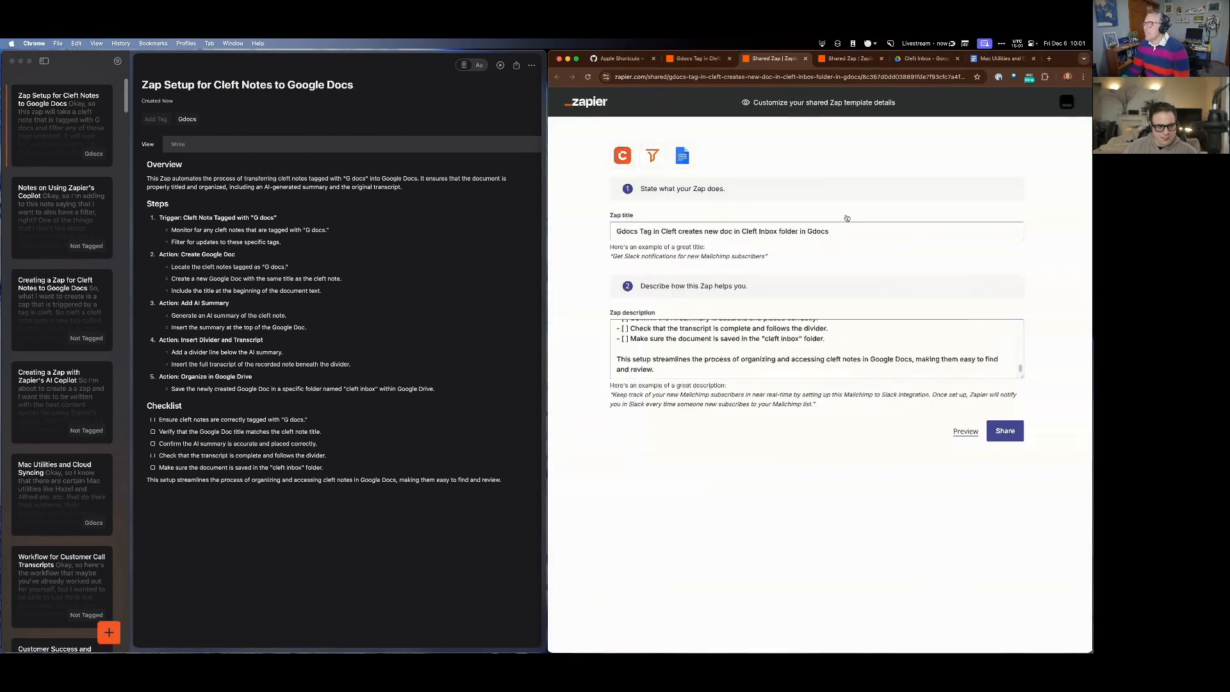